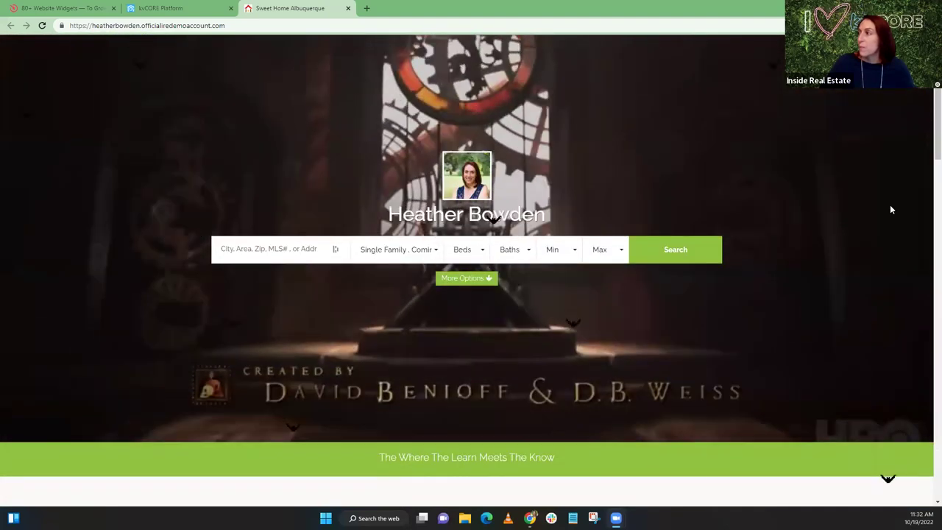
- Scroll down the agent homepage past the banner to the Babylon Bee feed widget
{"action": "scroll", "coordinate": [776, 265], "scroll_direction": "down", "scroll_amount": 4}
{"action": "scroll", "coordinate": [604, 284], "scroll_direction": "down", "scroll_amount": 2}
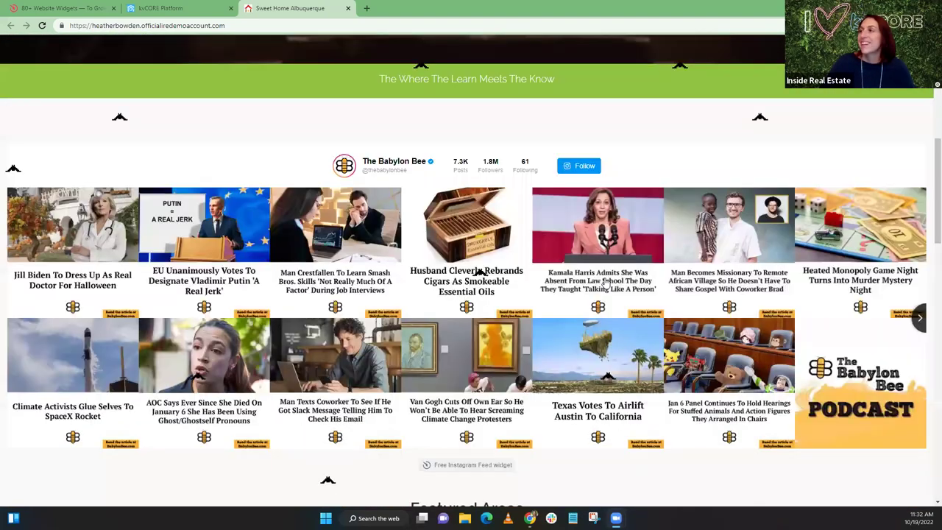
{"action": "scroll", "coordinate": [605, 283], "scroll_direction": "down", "scroll_amount": 2}
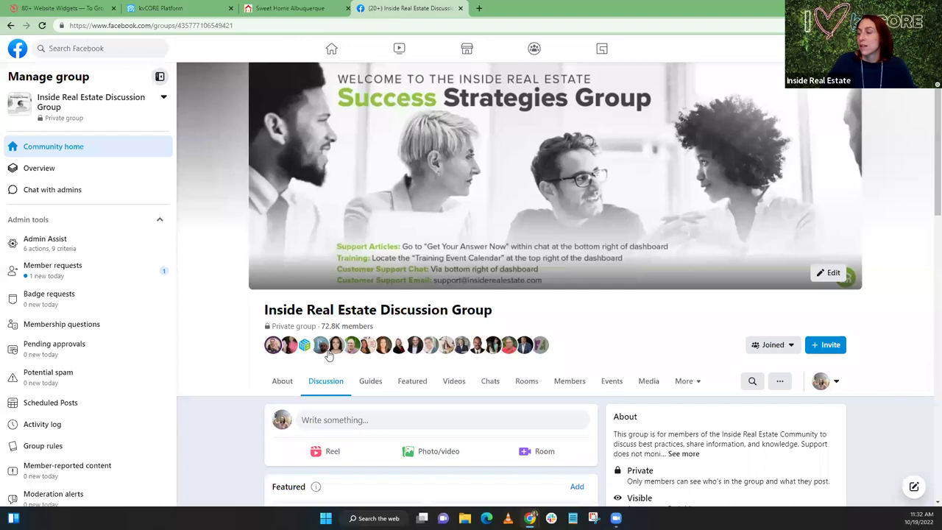
- Find the group's 'Halloween Website Update!' post and open its help article link in a new tab
{"action": "scroll", "coordinate": [245, 375], "scroll_direction": "down", "scroll_amount": 10}
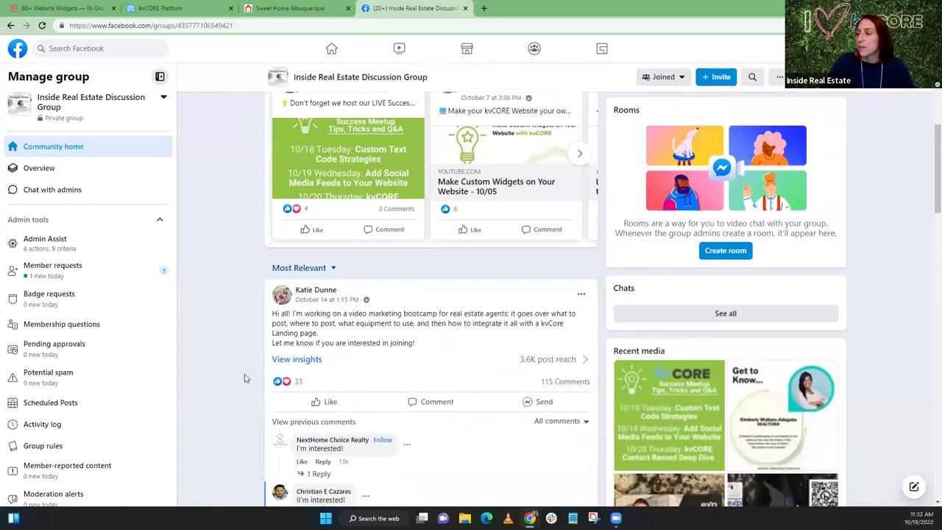
{"action": "scroll", "coordinate": [245, 375], "scroll_direction": "down", "scroll_amount": 15}
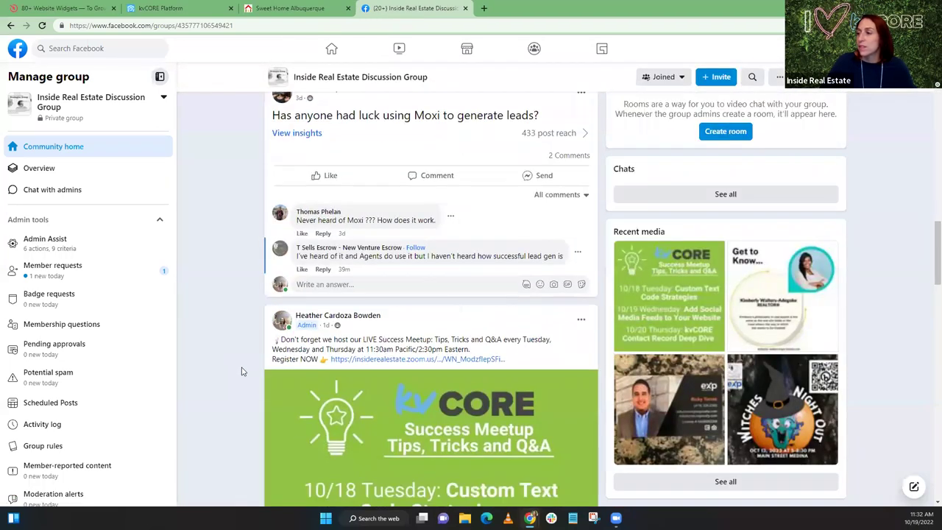
{"action": "scroll", "coordinate": [242, 372], "scroll_direction": "down", "scroll_amount": 15}
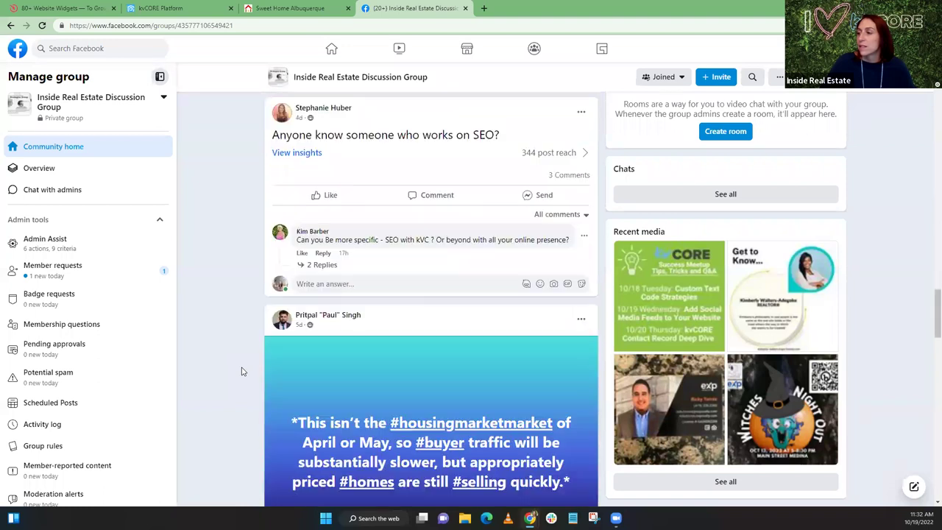
{"action": "scroll", "coordinate": [241, 371], "scroll_direction": "down", "scroll_amount": 15}
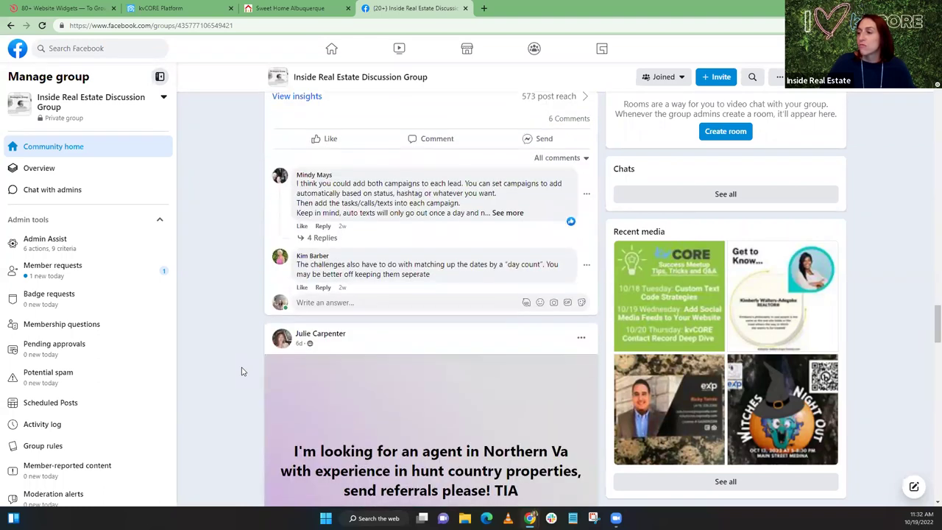
{"action": "scroll", "coordinate": [242, 372], "scroll_direction": "down", "scroll_amount": 15}
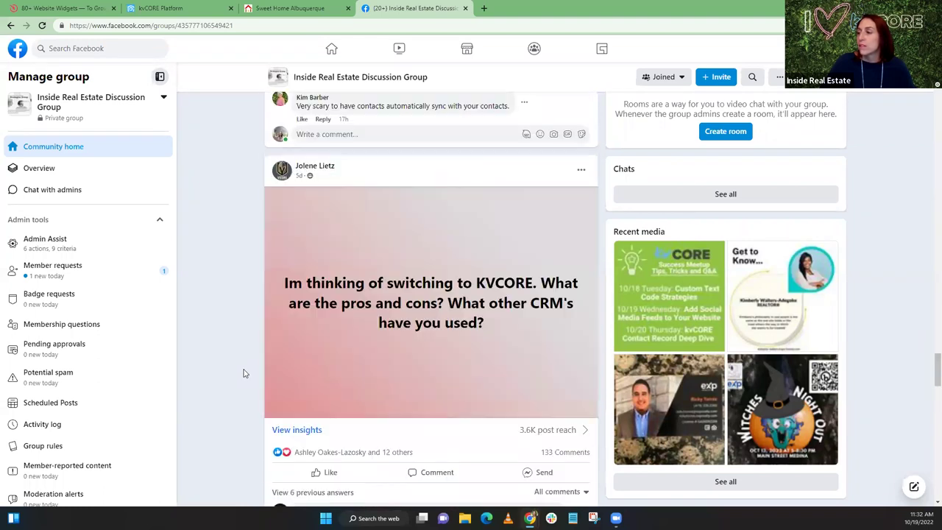
{"action": "scroll", "coordinate": [244, 373], "scroll_direction": "down", "scroll_amount": 15}
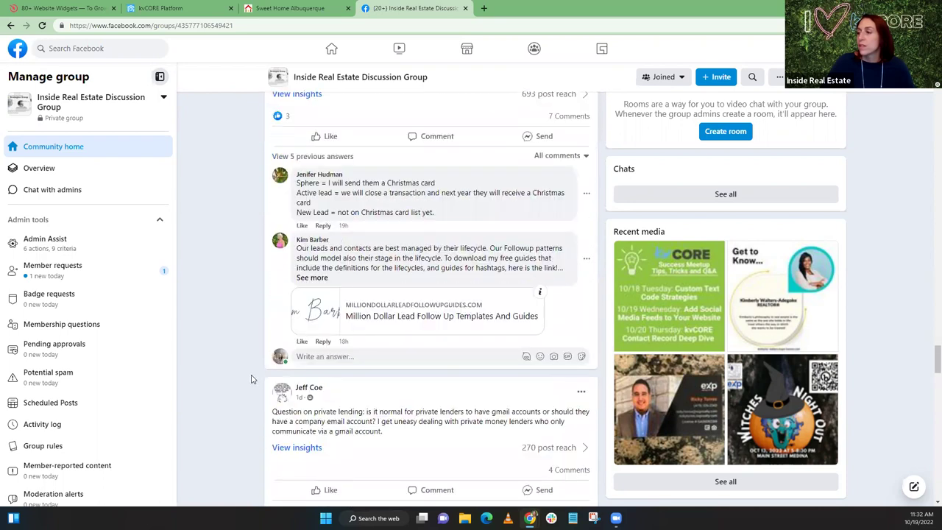
{"action": "scroll", "coordinate": [251, 379], "scroll_direction": "down", "scroll_amount": 5}
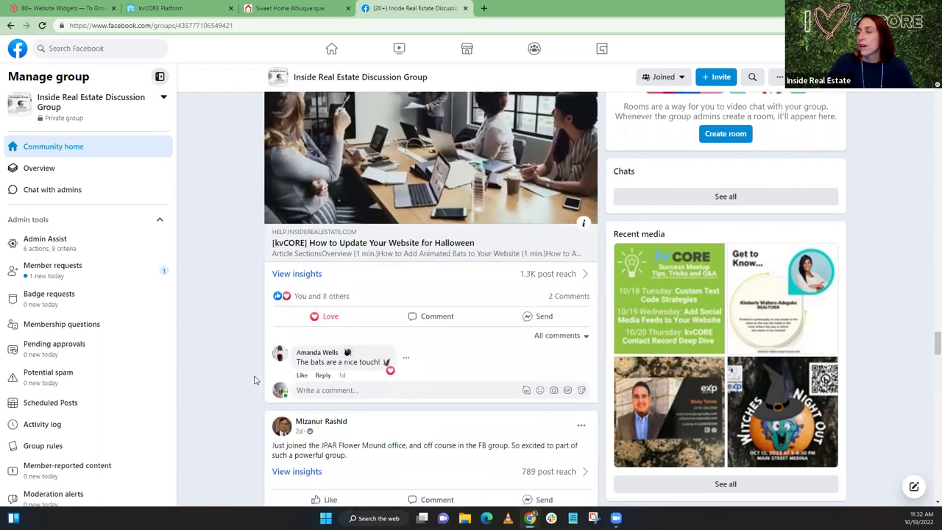
{"action": "scroll", "coordinate": [254, 381], "scroll_direction": "up", "scroll_amount": 2}
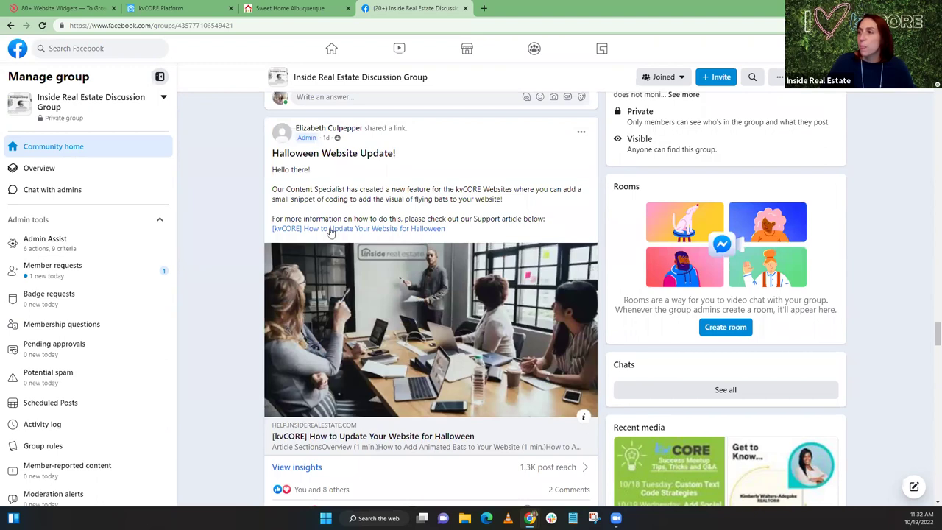
{"action": "scroll", "coordinate": [310, 259], "scroll_direction": "down", "scroll_amount": 1}
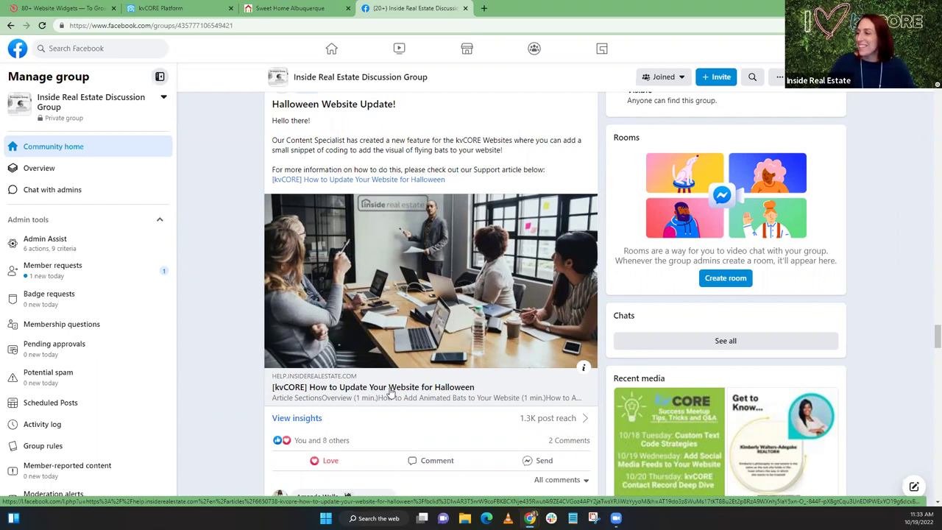
{"action": "right_click", "coordinate": [390, 393]}
{"action": "left_click", "coordinate": [412, 398]}
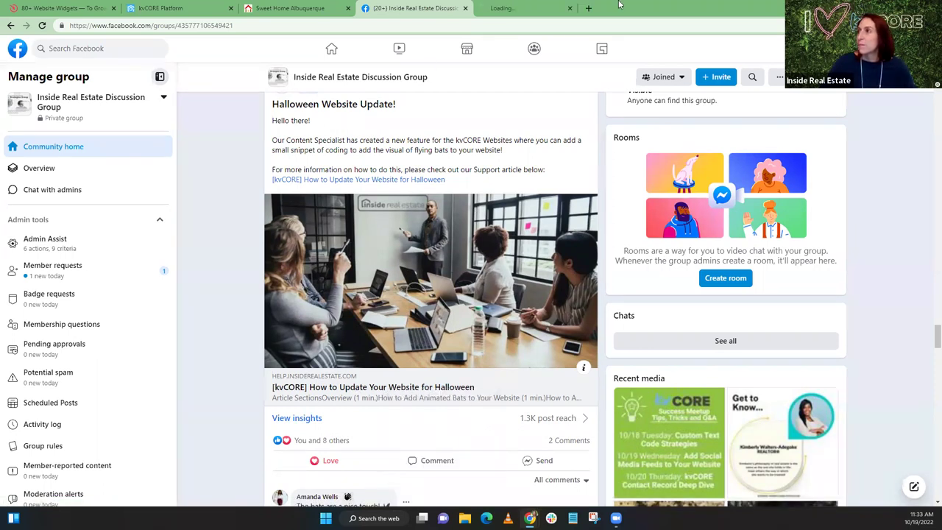
- In the '[kvCORE] How to Update Your Website for Halloween' article, select the whole flying bats <script> snippet
{"action": "left_click", "coordinate": [526, 9]}
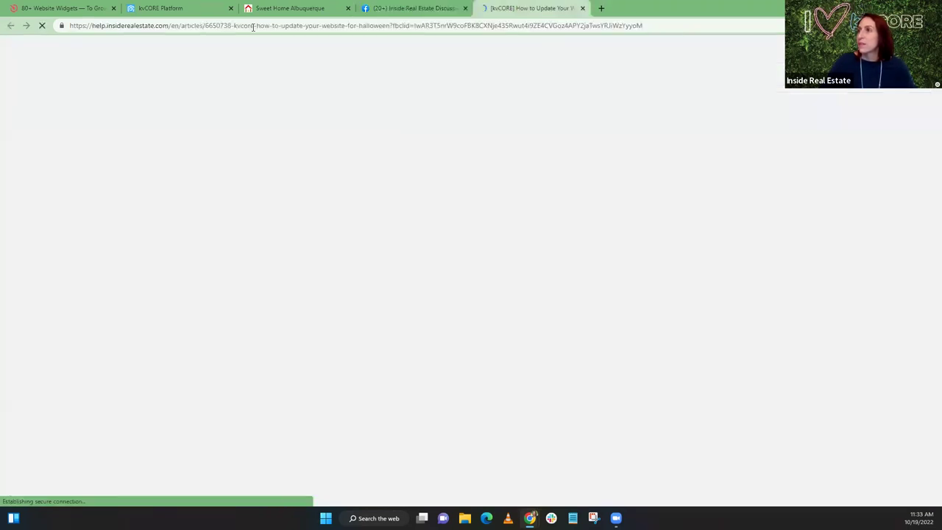
{"action": "left_click", "coordinate": [692, 26]}
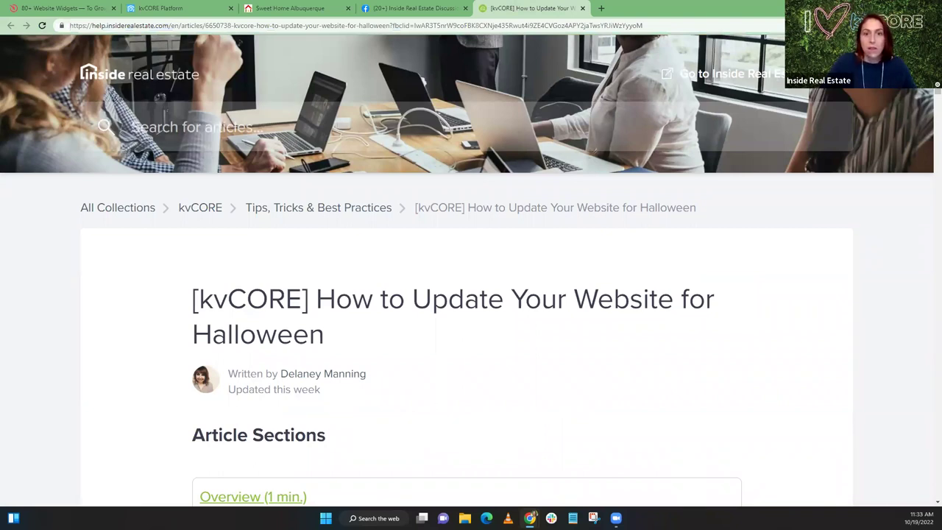
{"action": "scroll", "coordinate": [574, 430], "scroll_direction": "down", "scroll_amount": 3}
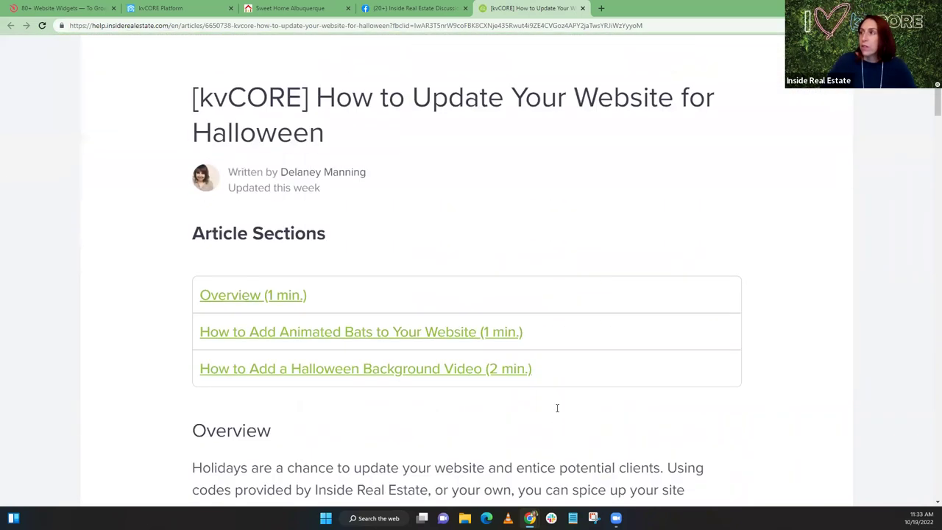
{"action": "scroll", "coordinate": [557, 406], "scroll_direction": "up", "scroll_amount": 3}
{"action": "scroll", "coordinate": [416, 313], "scroll_direction": "down", "scroll_amount": 15}
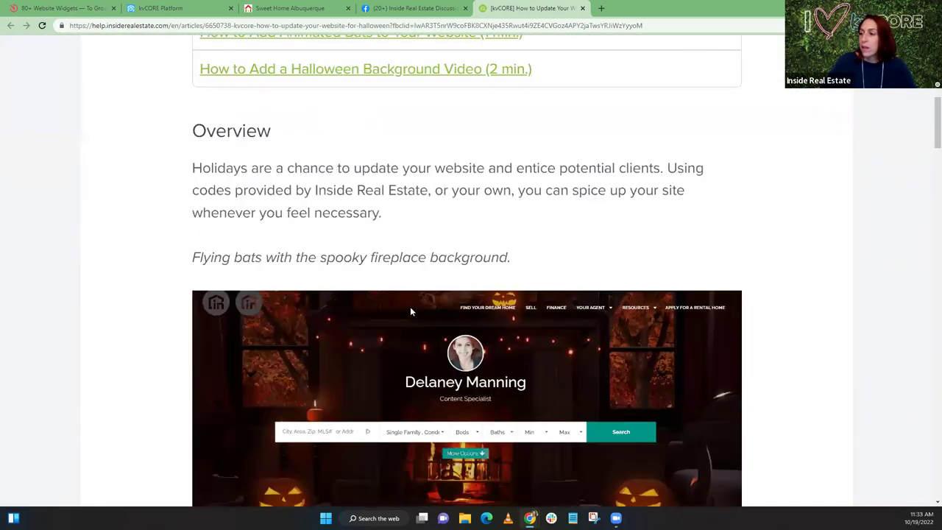
{"action": "scroll", "coordinate": [266, 315], "scroll_direction": "down", "scroll_amount": 13}
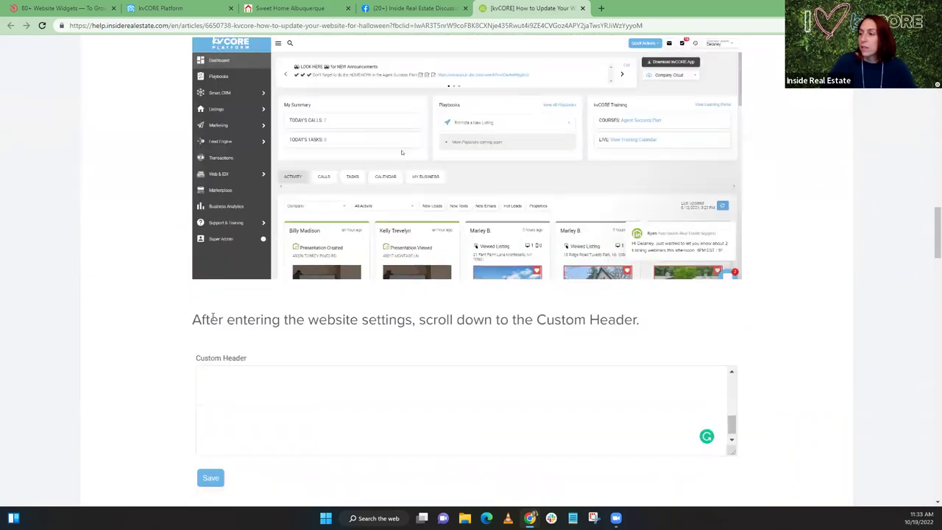
{"action": "scroll", "coordinate": [229, 313], "scroll_direction": "up", "scroll_amount": 2}
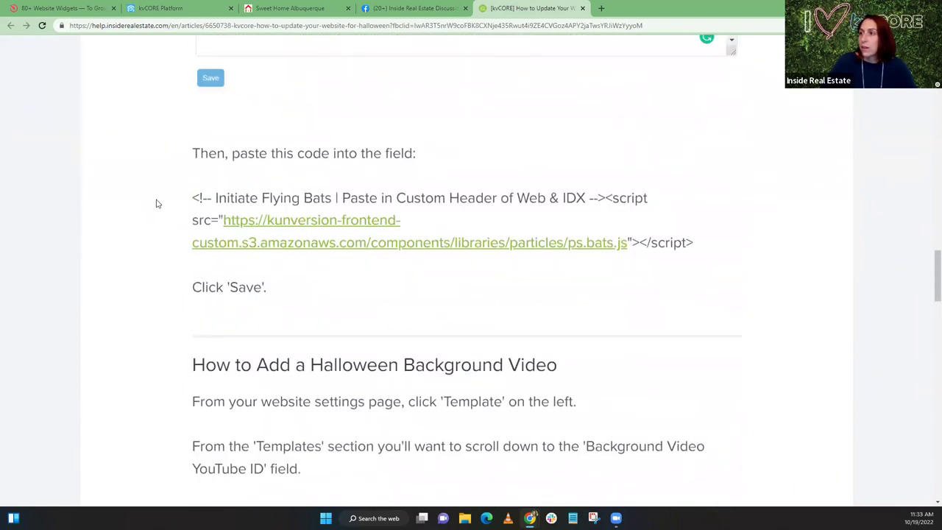
{"action": "left_click_drag", "start_coordinate": [277, 216], "coordinate": [699, 246]}
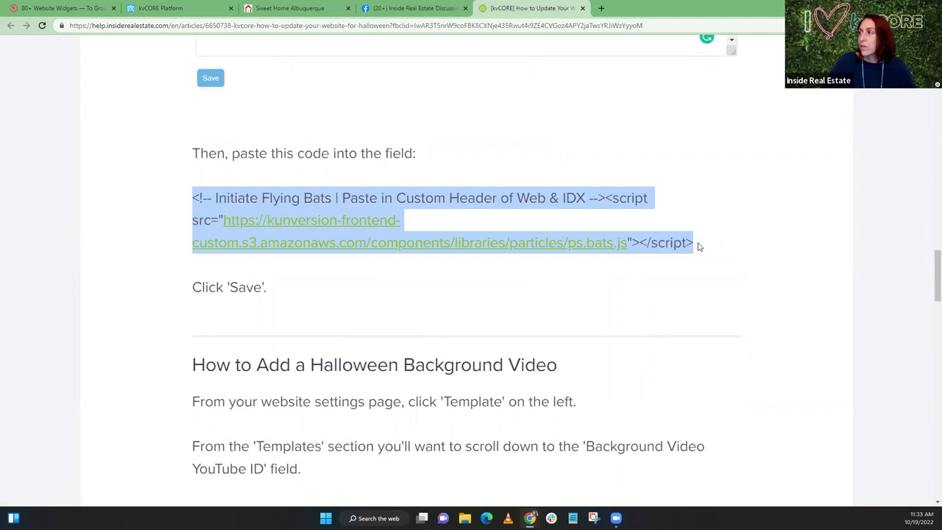
- Open the agent website's settings page from the kvCORE website manager
{"action": "left_click", "coordinate": [160, 8]}
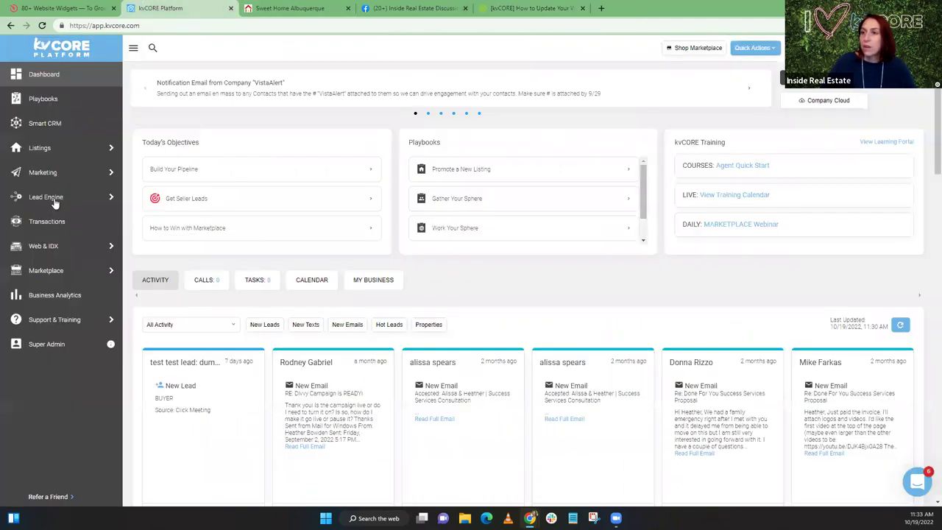
{"action": "mouse_move", "coordinate": [59, 253]}
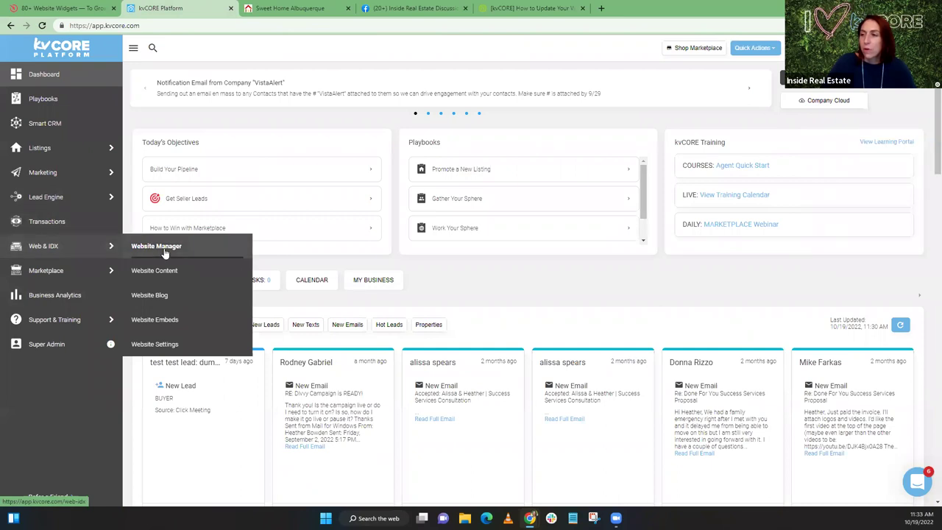
{"action": "left_click", "coordinate": [164, 252]}
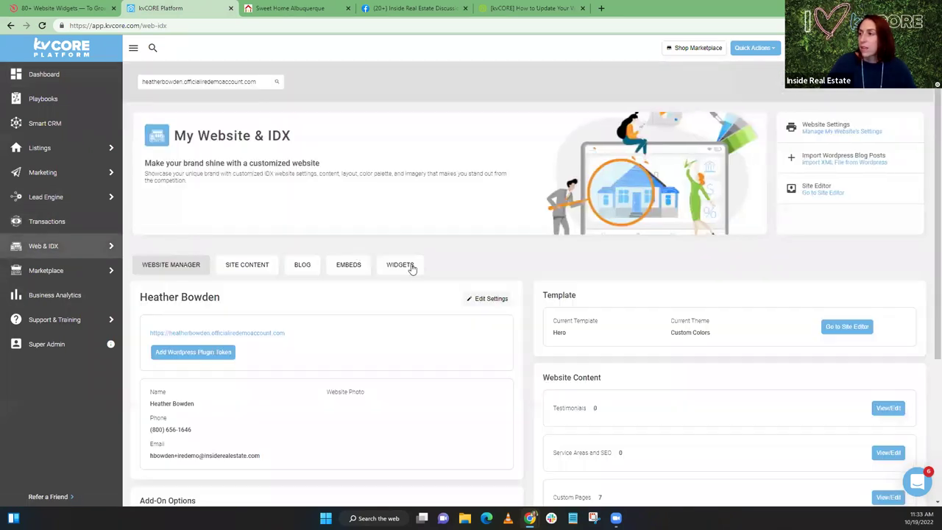
{"action": "left_click", "coordinate": [485, 299]}
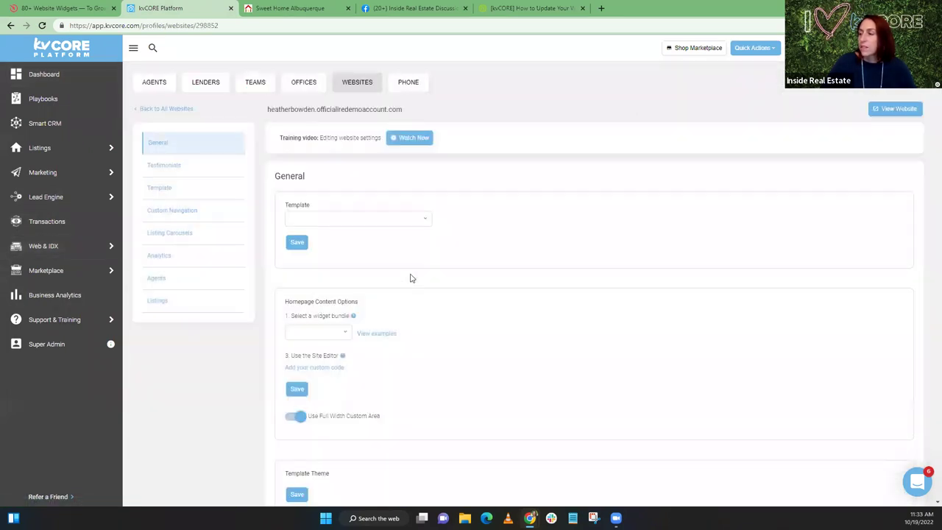
- Place the flying bats script below the Elfsight script in the Custom Header box, then view the live site
{"action": "scroll", "coordinate": [404, 274], "scroll_direction": "down", "scroll_amount": 1}
{"action": "scroll", "coordinate": [404, 274], "scroll_direction": "down", "scroll_amount": 6}
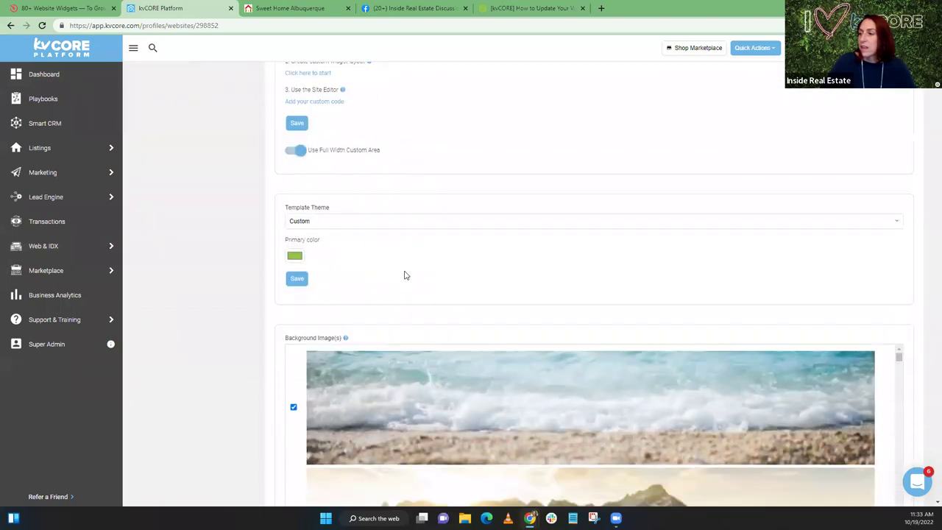
{"action": "scroll", "coordinate": [206, 277], "scroll_direction": "down", "scroll_amount": 15}
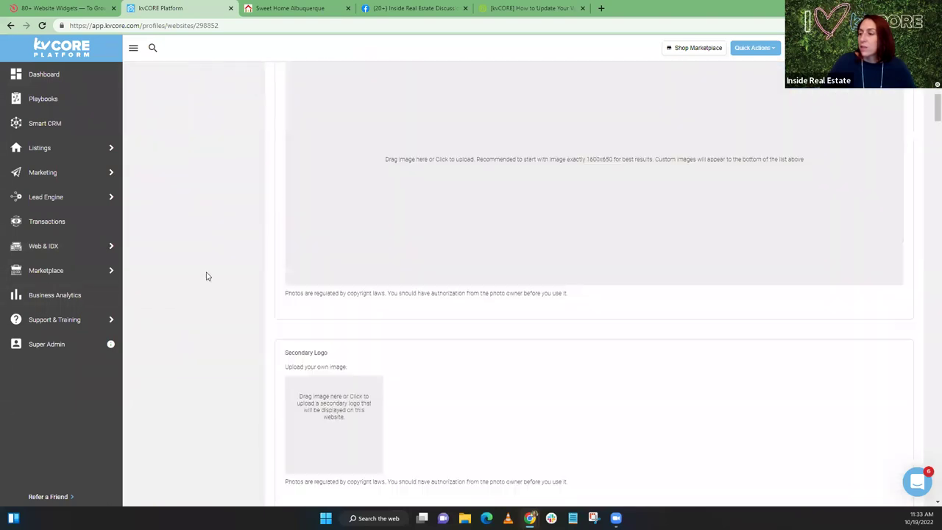
{"action": "scroll", "coordinate": [206, 277], "scroll_direction": "down", "scroll_amount": 15}
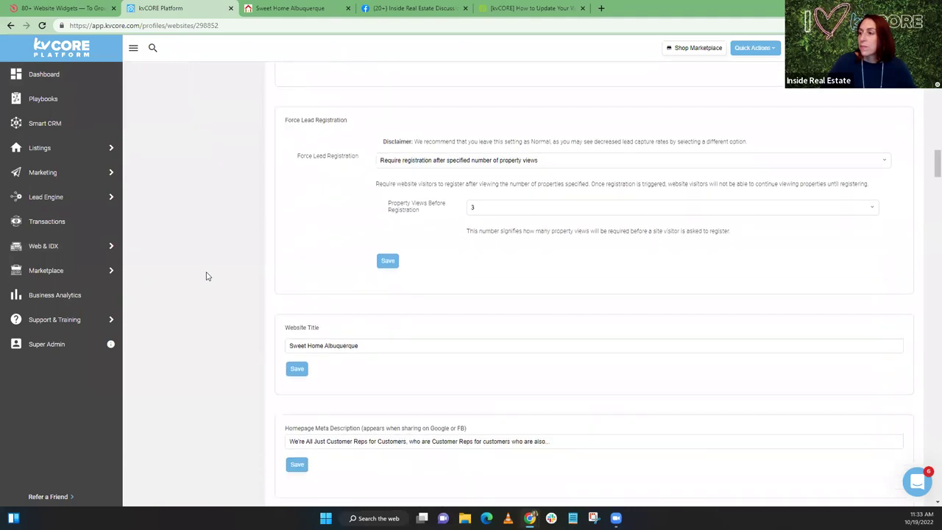
{"action": "scroll", "coordinate": [206, 277], "scroll_direction": "down", "scroll_amount": 3}
{"action": "scroll", "coordinate": [206, 277], "scroll_direction": "up", "scroll_amount": 1}
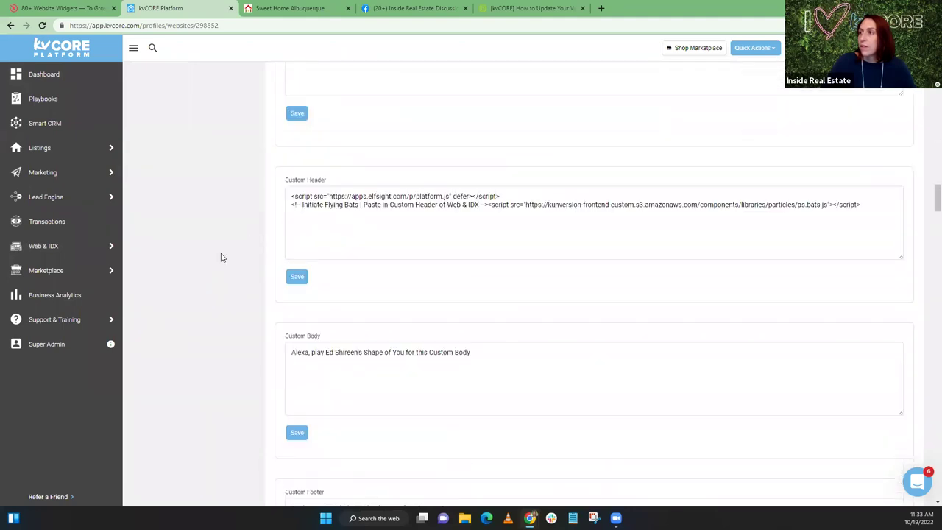
{"action": "left_click_drag", "start_coordinate": [288, 206], "coordinate": [861, 207]}
{"action": "left_click", "coordinate": [850, 196]}
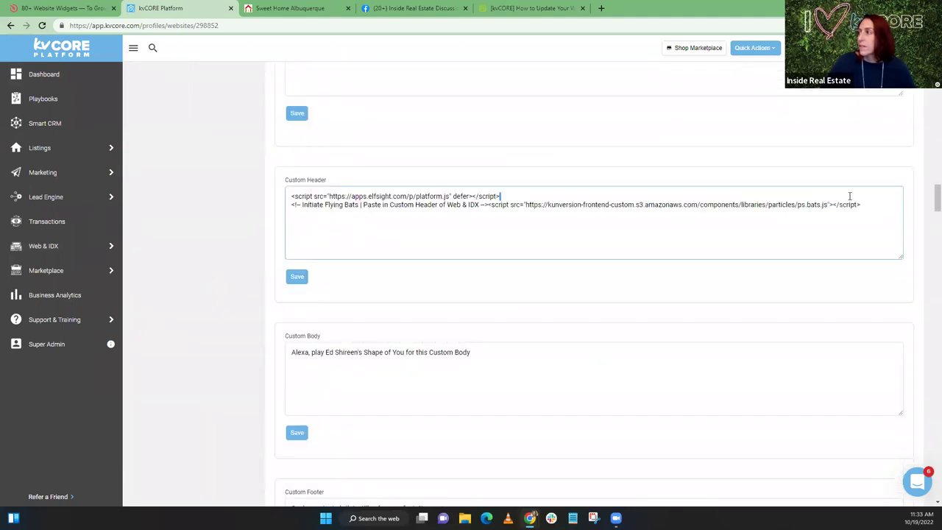
{"action": "triple_click", "coordinate": [879, 203]}
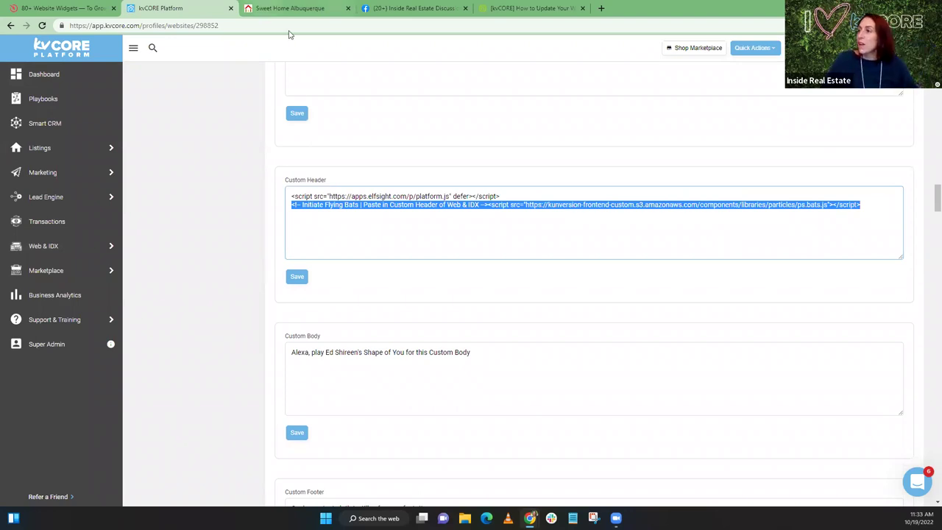
{"action": "key", "text": "ctrl+Tab"}
{"action": "scroll", "coordinate": [283, 243], "scroll_direction": "down", "scroll_amount": 5}
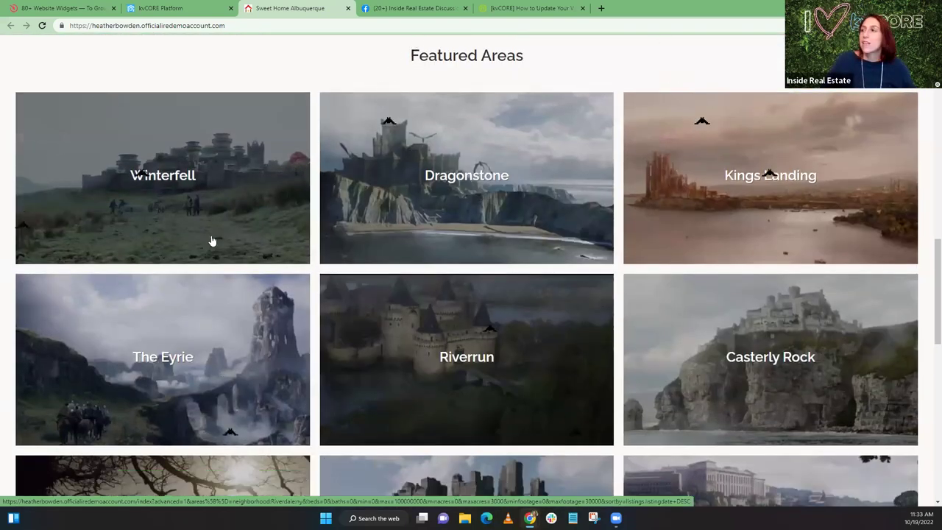
- Scroll through the Featured Areas section to watch the Halloween bats flying over it
{"action": "scroll", "coordinate": [326, 242], "scroll_direction": "up", "scroll_amount": 3}
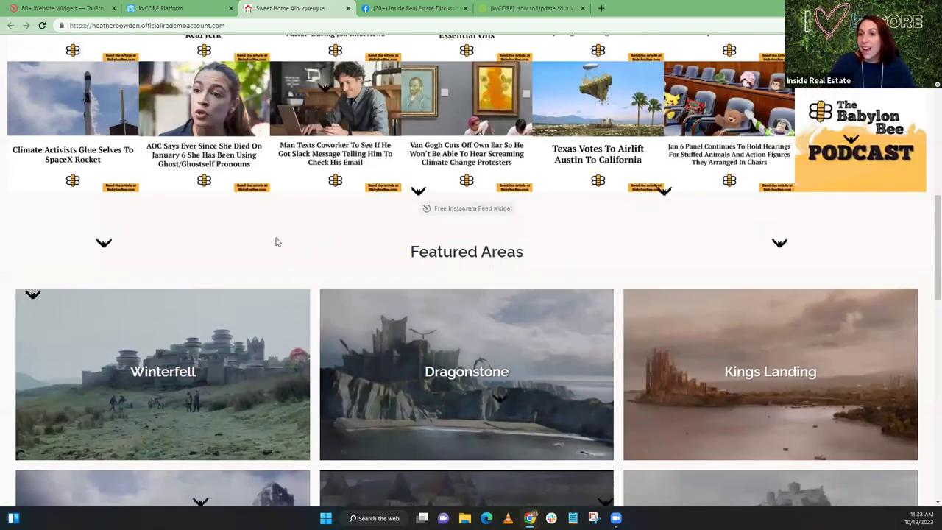
{"action": "scroll", "coordinate": [277, 242], "scroll_direction": "down", "scroll_amount": 2}
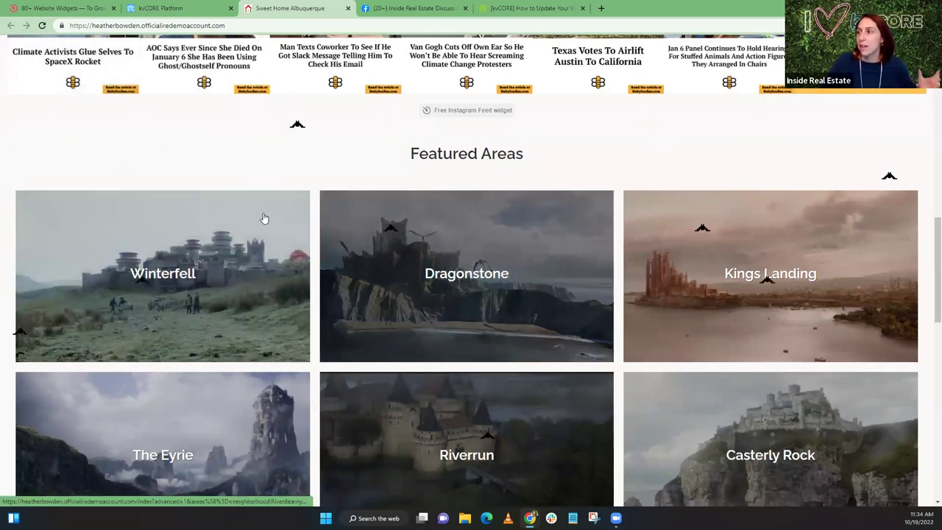
{"action": "scroll", "coordinate": [248, 225], "scroll_direction": "down", "scroll_amount": 4}
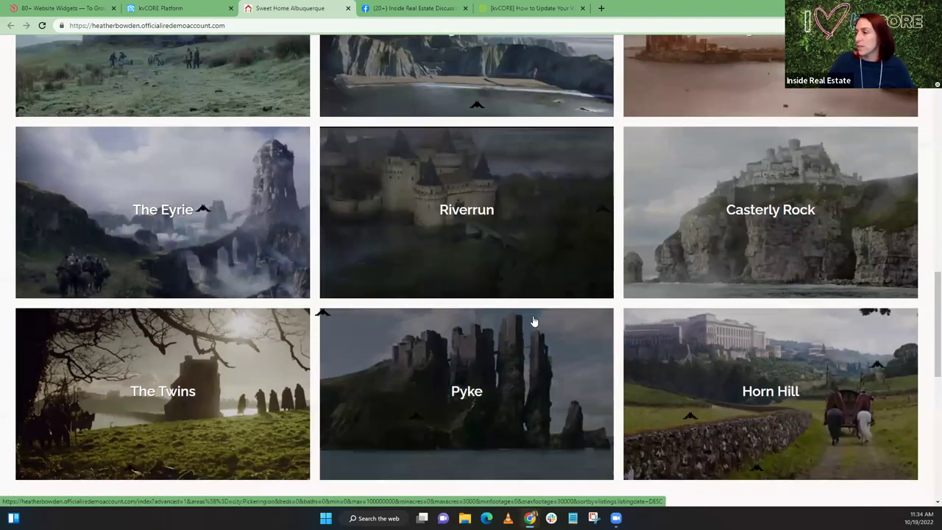
{"action": "scroll", "coordinate": [535, 322], "scroll_direction": "down", "scroll_amount": 1}
{"action": "scroll", "coordinate": [535, 321], "scroll_direction": "up", "scroll_amount": 3}
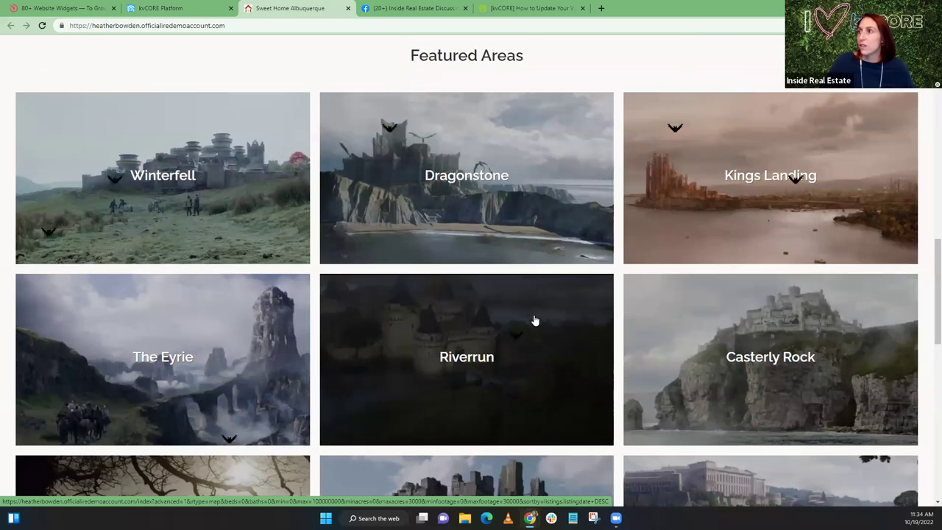
{"action": "scroll", "coordinate": [535, 322], "scroll_direction": "up", "scroll_amount": 2}
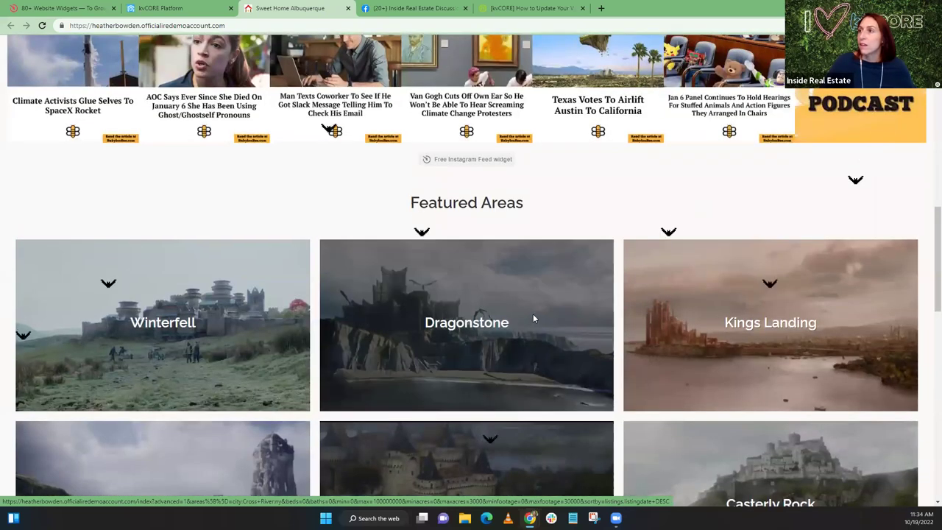
{"action": "scroll", "coordinate": [533, 314], "scroll_direction": "up", "scroll_amount": 3}
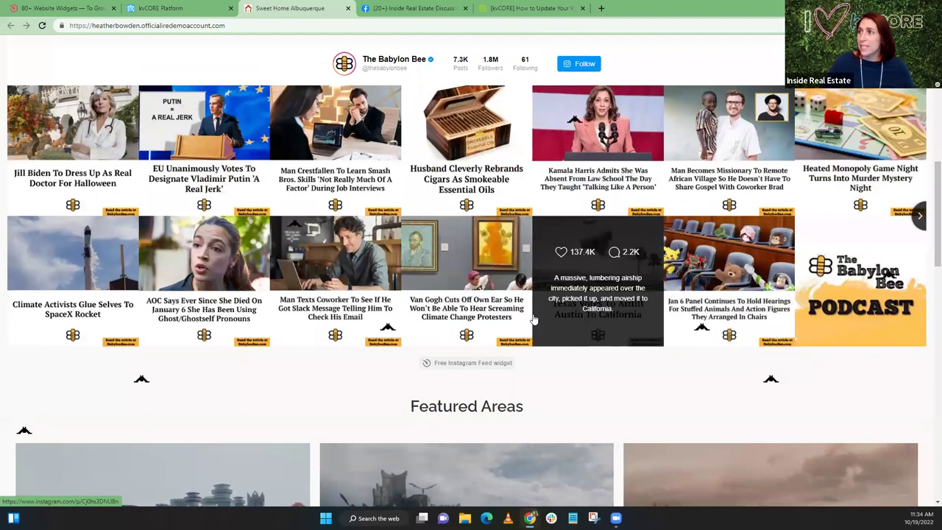
{"action": "scroll", "coordinate": [533, 319], "scroll_direction": "up", "scroll_amount": 3}
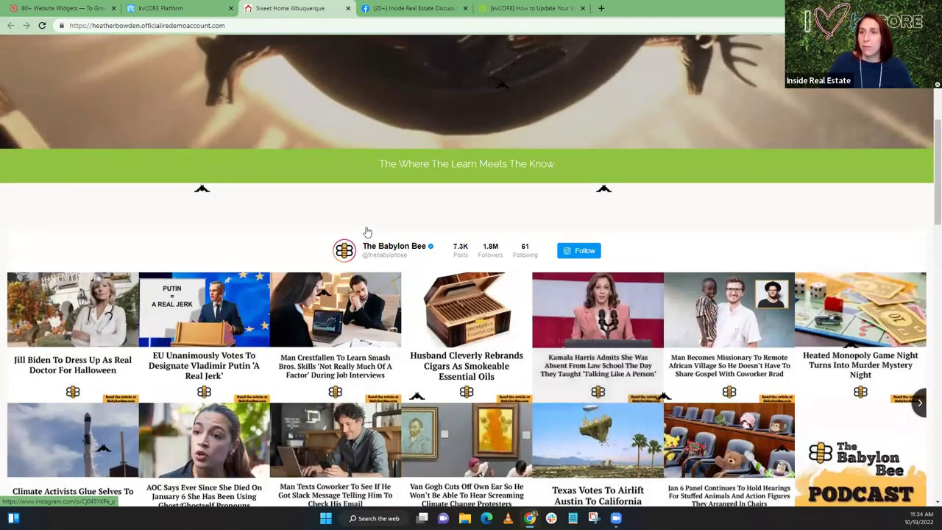
{"action": "scroll", "coordinate": [373, 234], "scroll_direction": "down", "scroll_amount": 4}
{"action": "scroll", "coordinate": [373, 234], "scroll_direction": "up", "scroll_amount": 3}
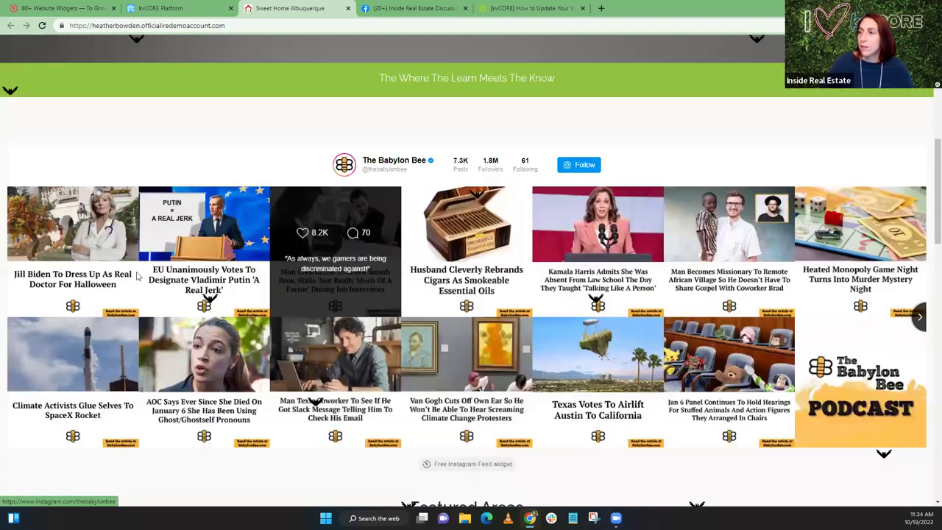
{"action": "scroll", "coordinate": [137, 276], "scroll_direction": "up", "scroll_amount": 1}
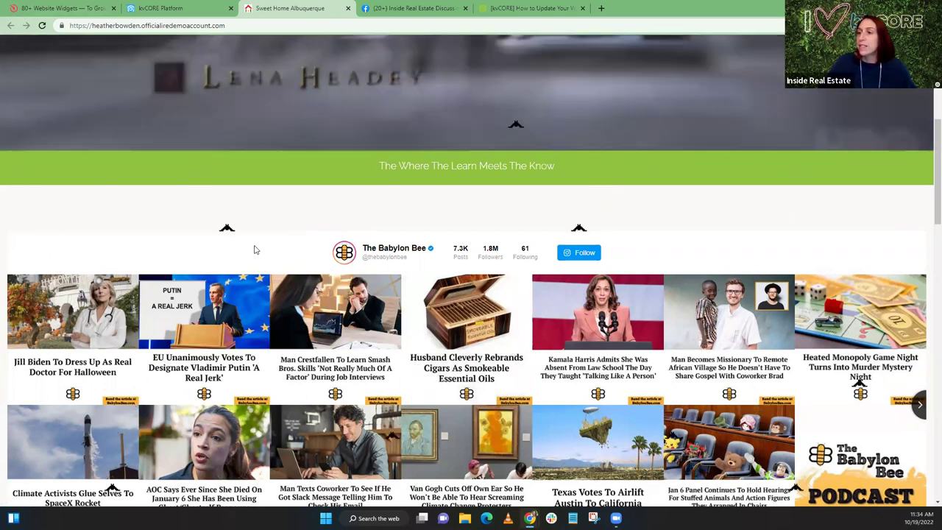
- Scroll down to the Babylon Bee feed, then switch to the Elfsight homepage tab
{"action": "scroll", "coordinate": [250, 257], "scroll_direction": "down", "scroll_amount": 1}
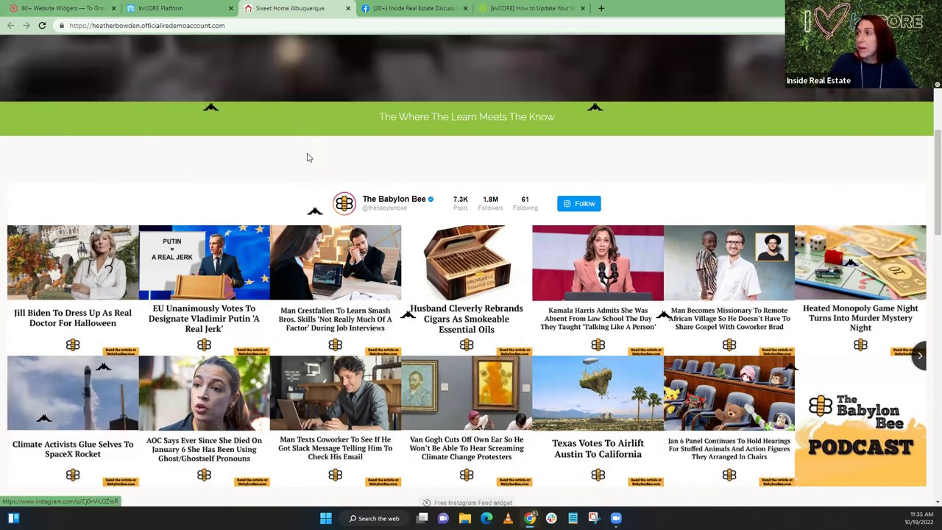
{"action": "scroll", "coordinate": [63, 214], "scroll_direction": "down", "scroll_amount": 3}
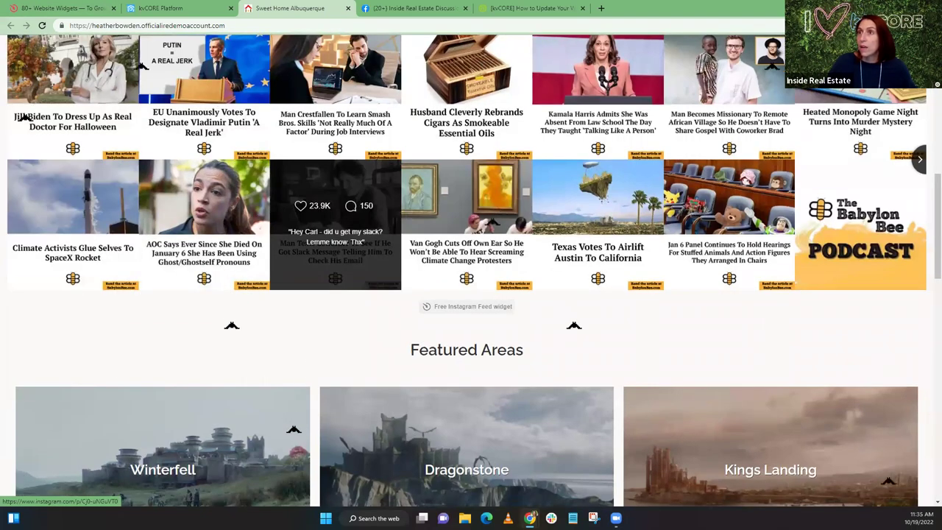
{"action": "left_click", "coordinate": [62, 9]}
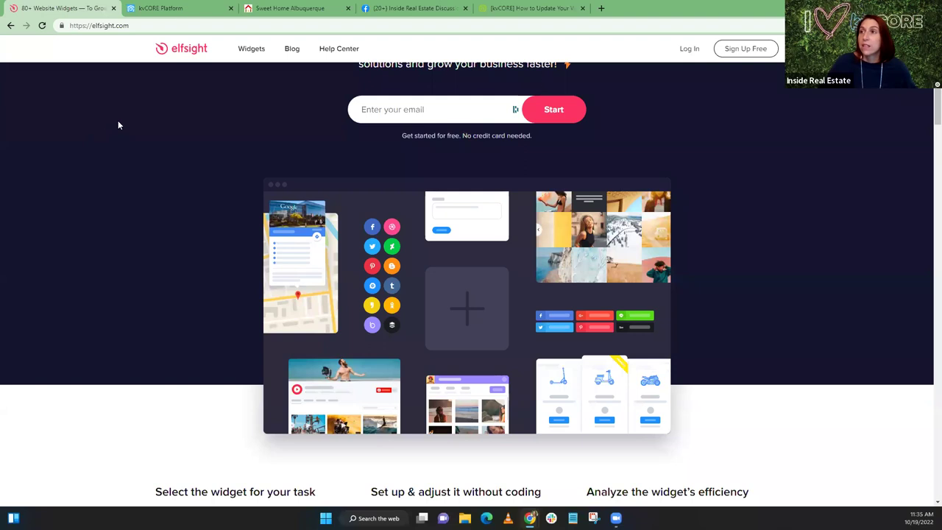
{"action": "left_click", "coordinate": [137, 25]}
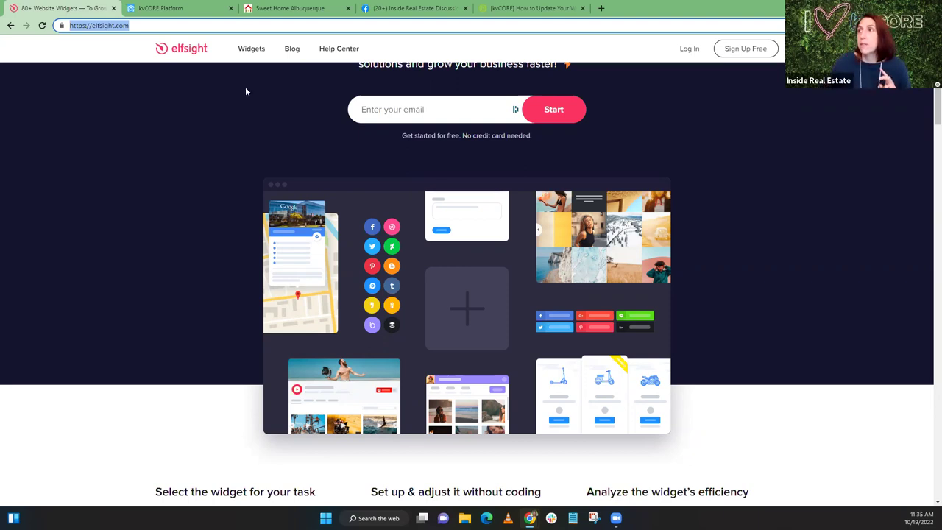
- Return to the Sweet Home Albuquerque site and view the Babylon Bee Instagram feed with bats flying
{"action": "mouse_move", "coordinate": [308, 7]}
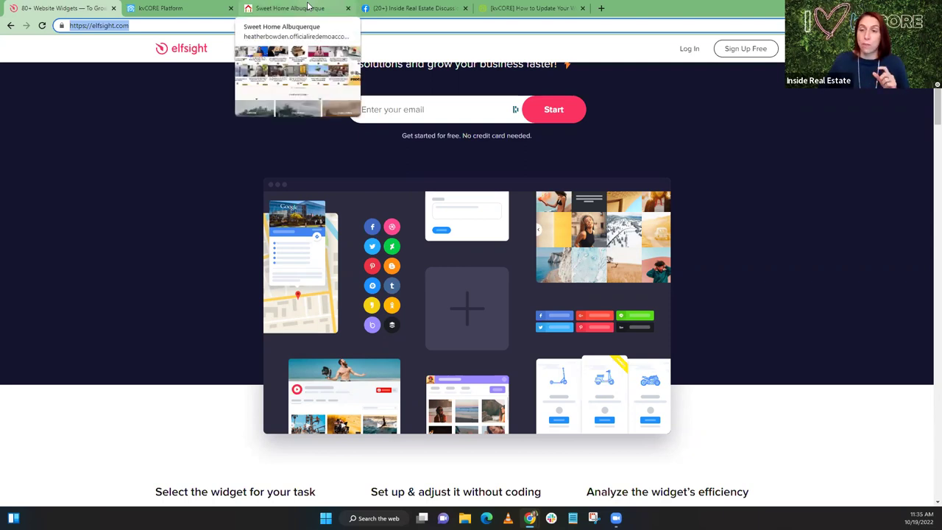
{"action": "left_click", "coordinate": [308, 7]}
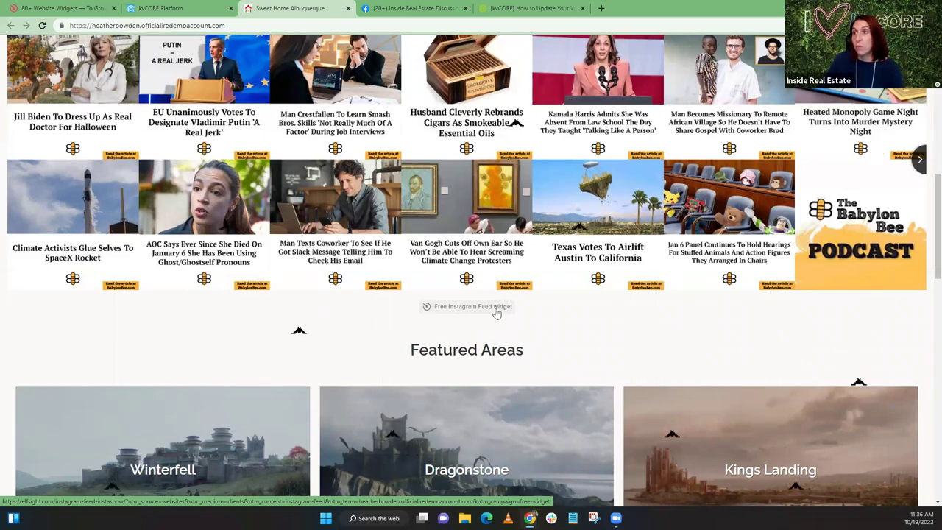
{"action": "scroll", "coordinate": [478, 315], "scroll_direction": "up", "scroll_amount": 2}
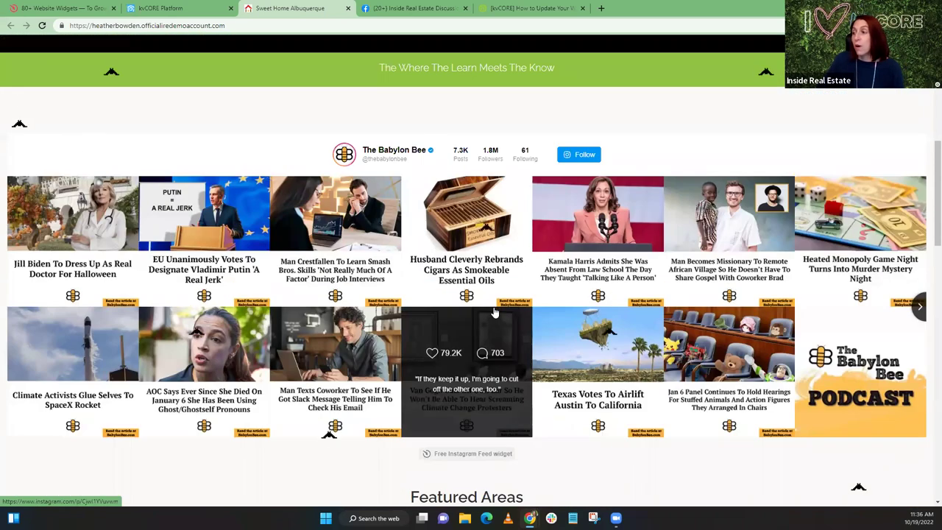
{"action": "scroll", "coordinate": [494, 313], "scroll_direction": "down", "scroll_amount": 2}
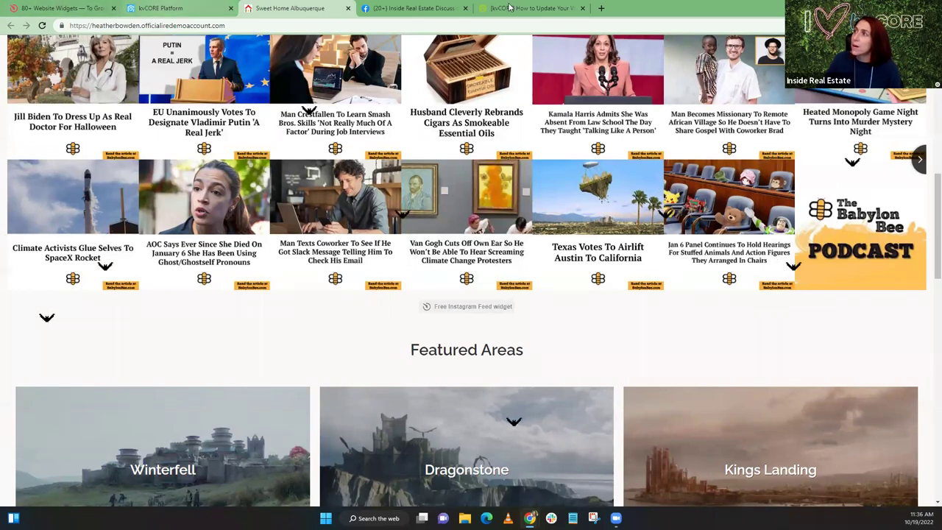
- Log in to Elfsight from its homepage, then collapse and re-expand the dashboard sidebar
{"action": "left_click", "coordinate": [59, 8]}
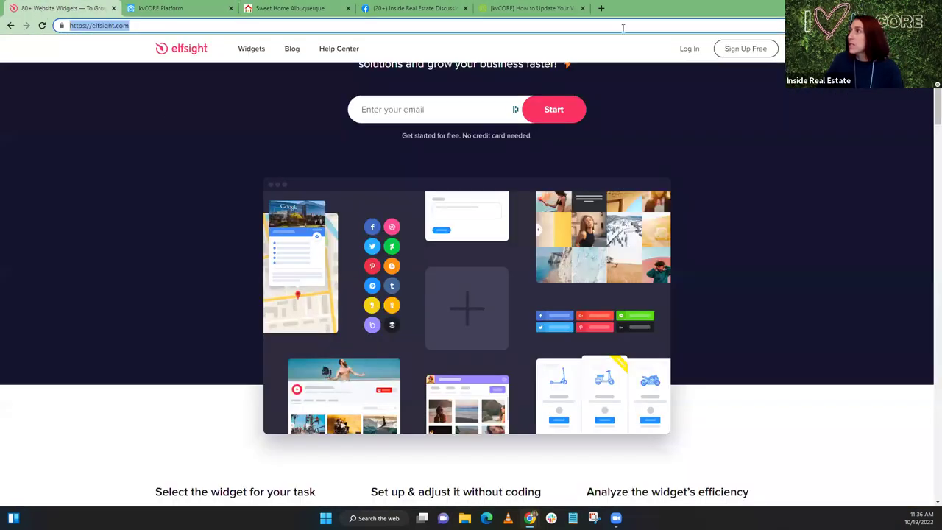
{"action": "left_click", "coordinate": [691, 48]}
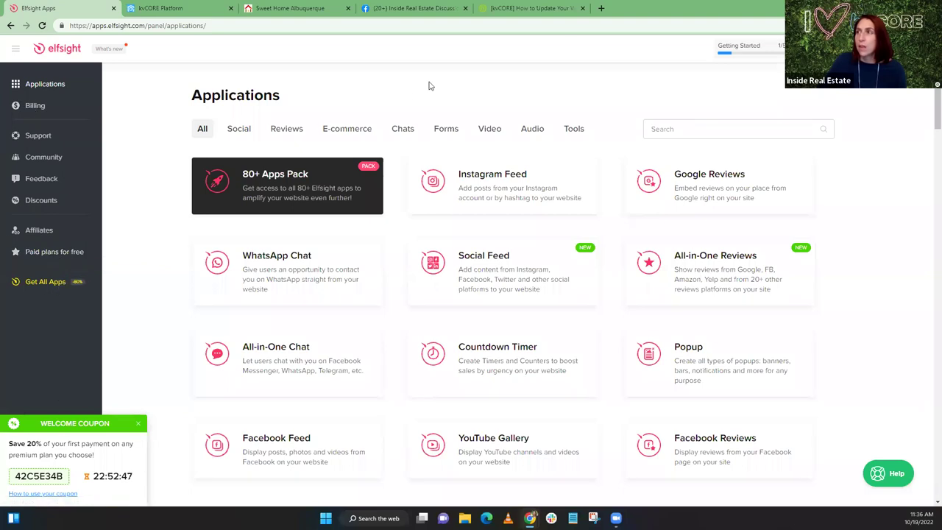
{"action": "left_click", "coordinate": [16, 50]}
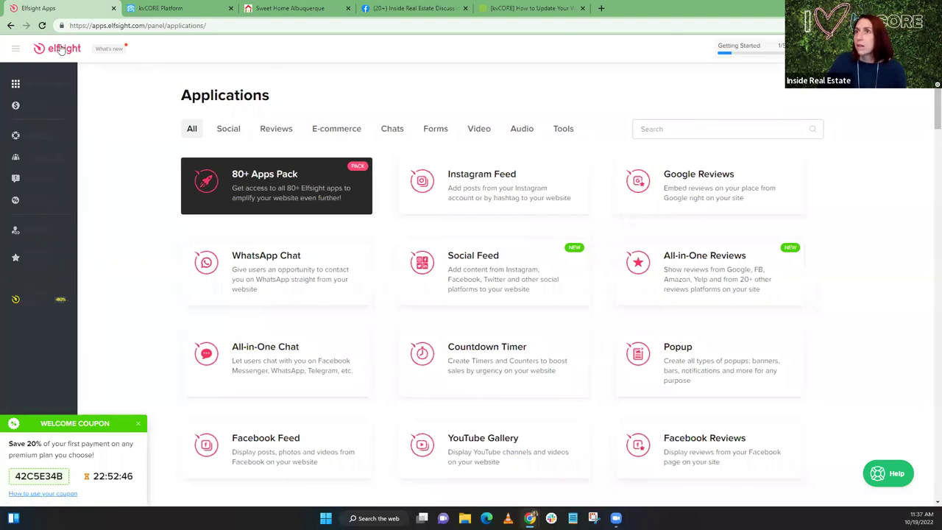
{"action": "left_click", "coordinate": [17, 49]}
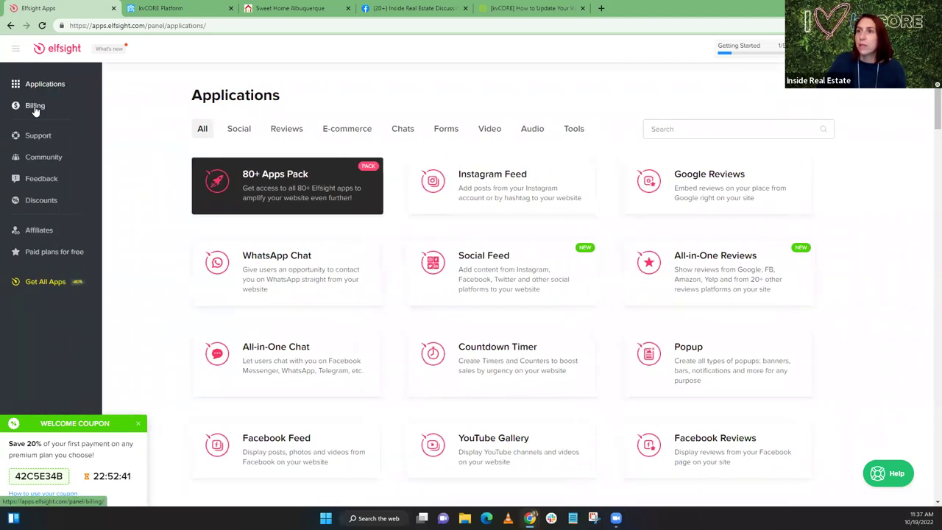
{"action": "left_click", "coordinate": [34, 108]}
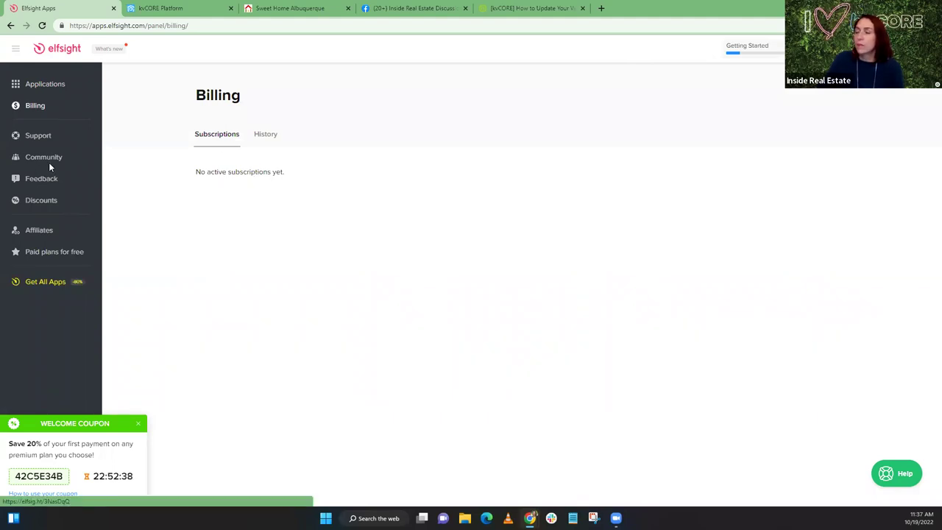
{"action": "left_click", "coordinate": [33, 205]}
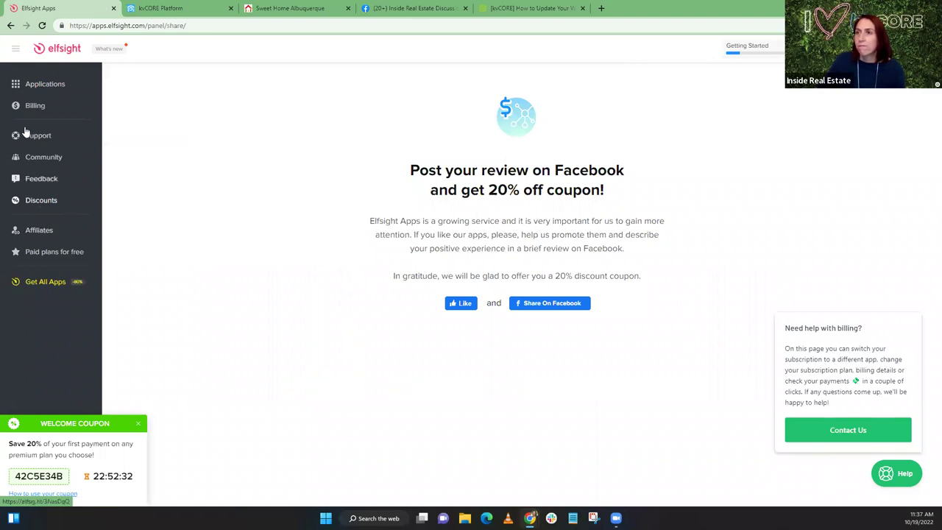
{"action": "left_click", "coordinate": [41, 283]}
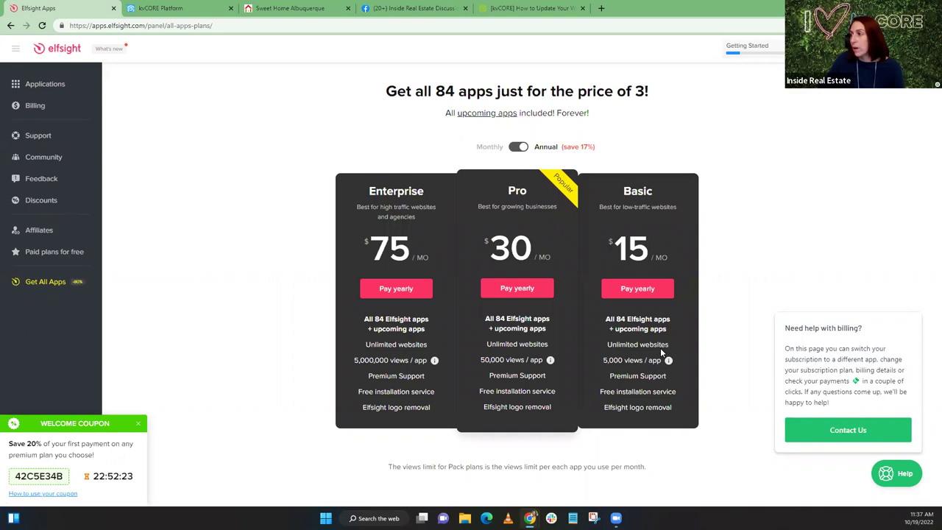
{"action": "left_click_drag", "start_coordinate": [589, 342], "coordinate": [681, 342]}
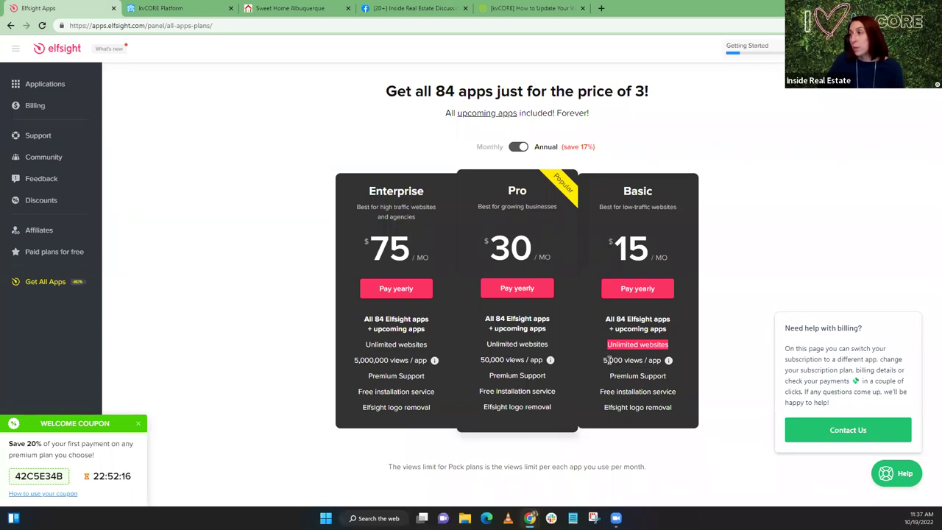
{"action": "left_click_drag", "start_coordinate": [604, 360], "coordinate": [645, 360]}
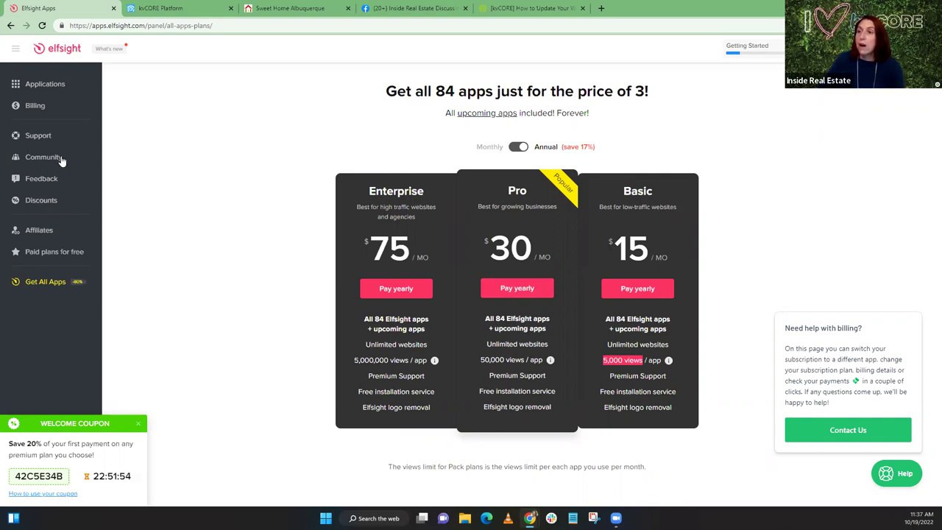
{"action": "left_click", "coordinate": [31, 87]}
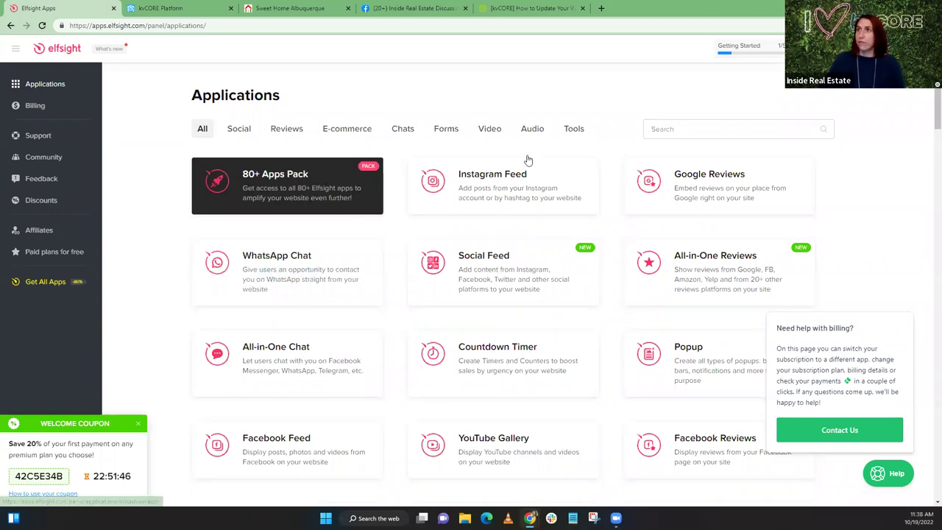
- Dismiss the billing help message over the Applications catalogue
{"action": "mouse_move", "coordinate": [528, 159]}
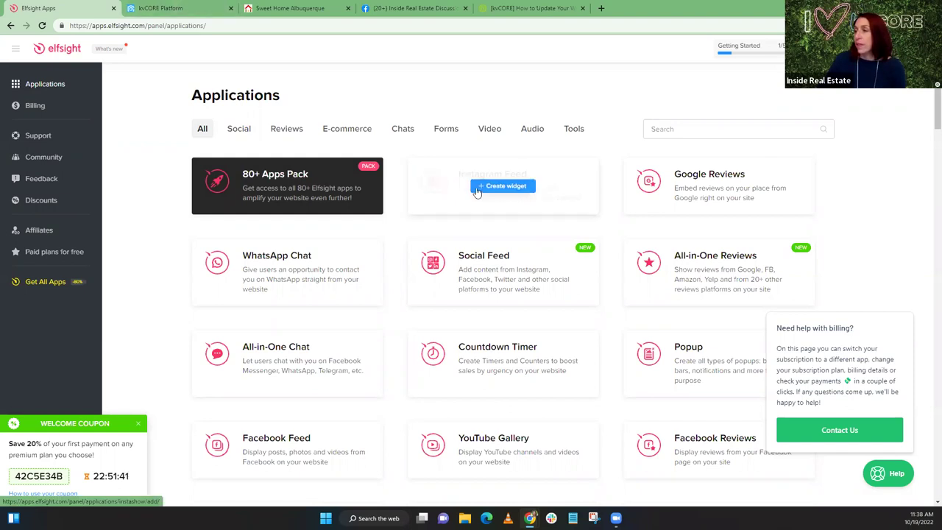
{"action": "scroll", "coordinate": [736, 180], "scroll_direction": "down", "scroll_amount": 1}
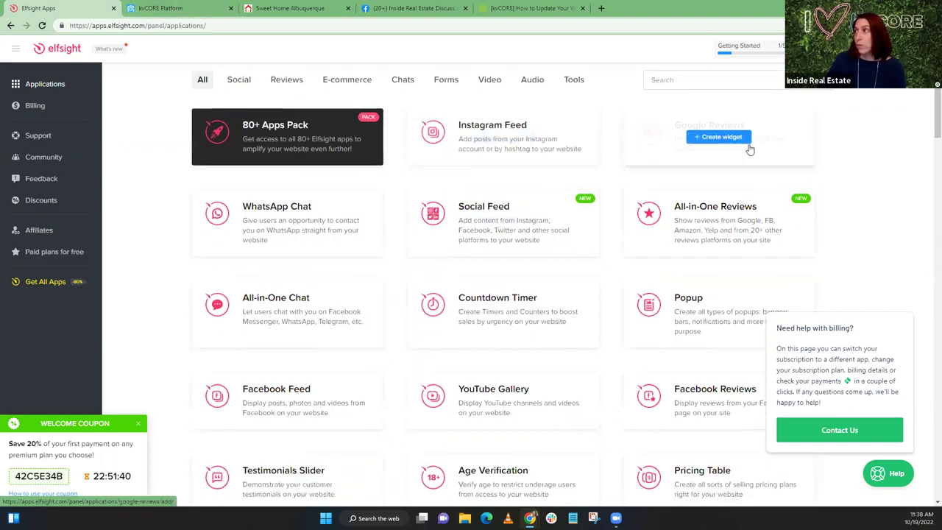
{"action": "mouse_move", "coordinate": [442, 406]}
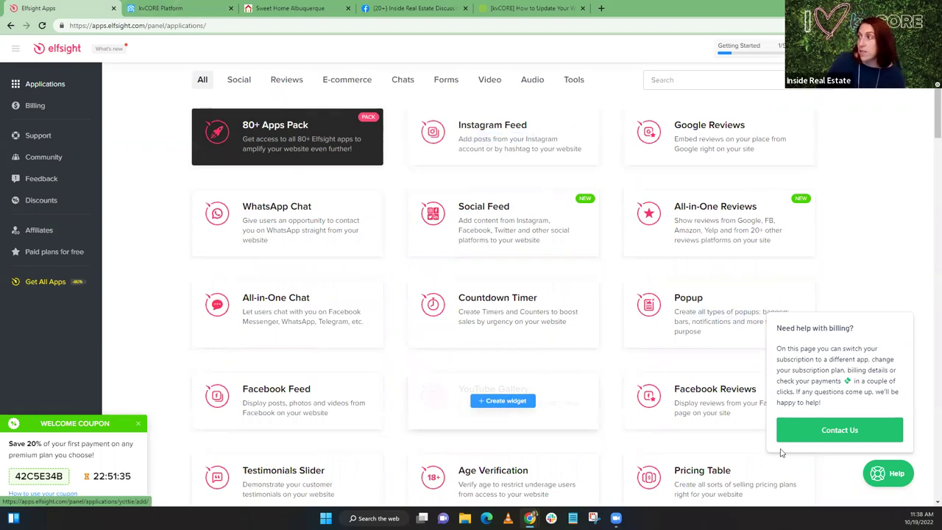
{"action": "left_click", "coordinate": [902, 302]}
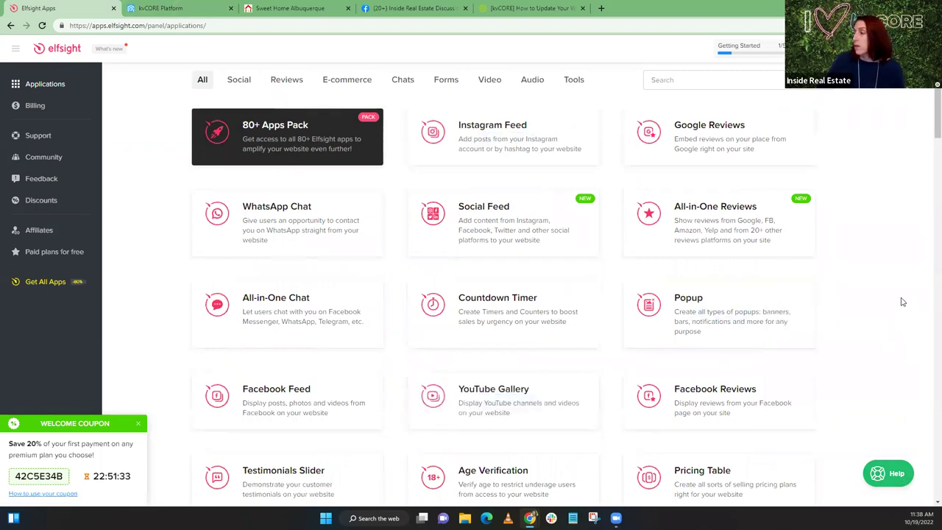
- Browse the widget catalogue, including Contact Form, Google Maps, TikTok, RSS and Pinterest Feed, then return to the top
{"action": "mouse_move", "coordinate": [712, 397]}
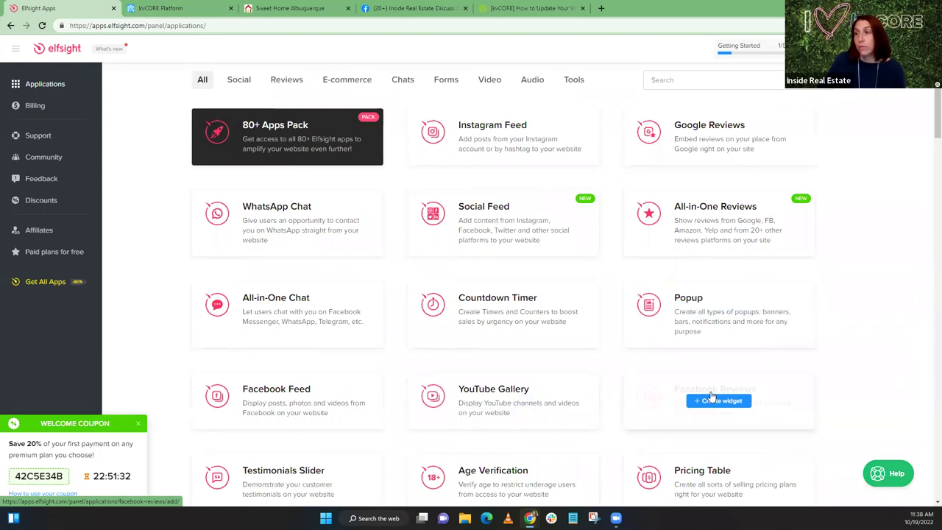
{"action": "scroll", "coordinate": [187, 284], "scroll_direction": "down", "scroll_amount": 2}
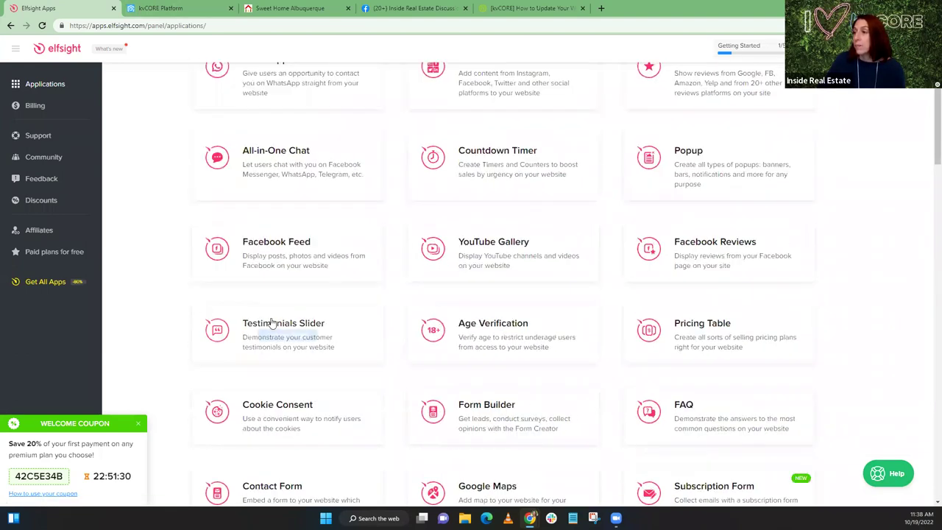
{"action": "scroll", "coordinate": [563, 357], "scroll_direction": "down", "scroll_amount": 2}
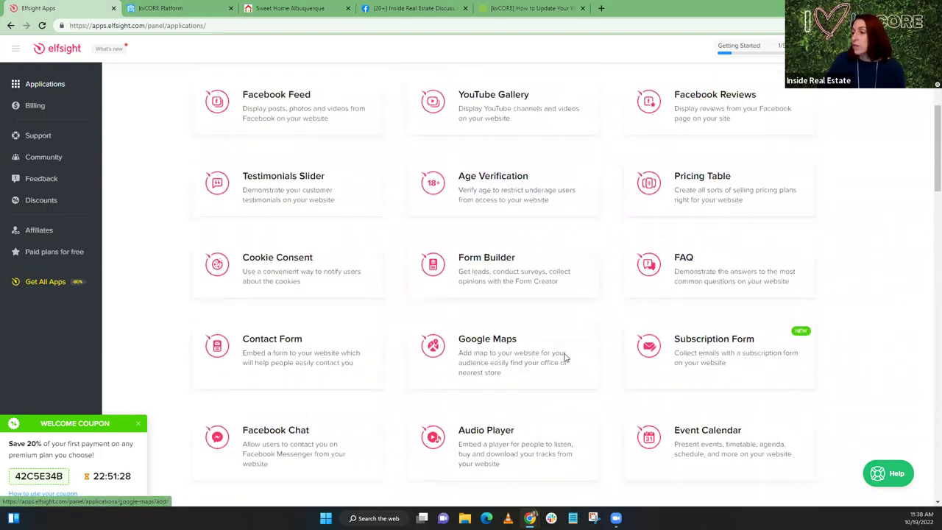
{"action": "scroll", "coordinate": [677, 433], "scroll_direction": "down", "scroll_amount": 1}
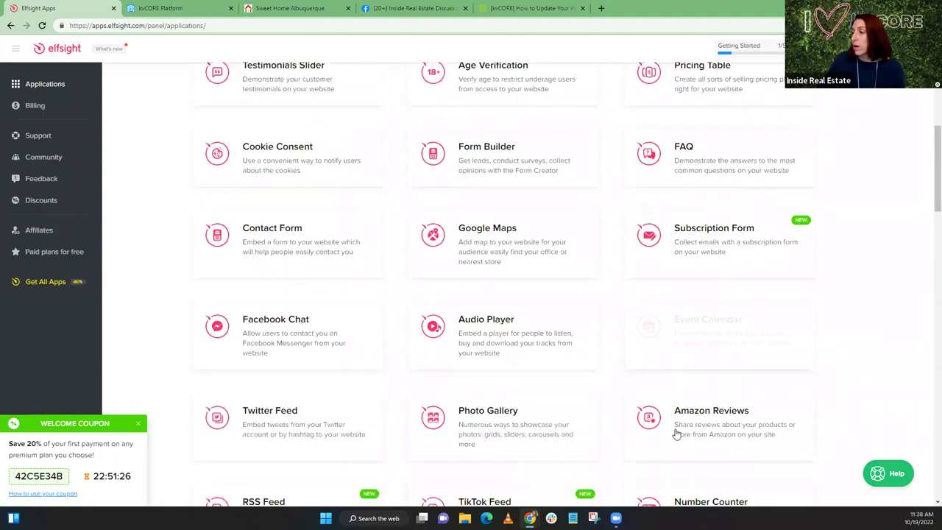
{"action": "scroll", "coordinate": [676, 435], "scroll_direction": "down", "scroll_amount": 1}
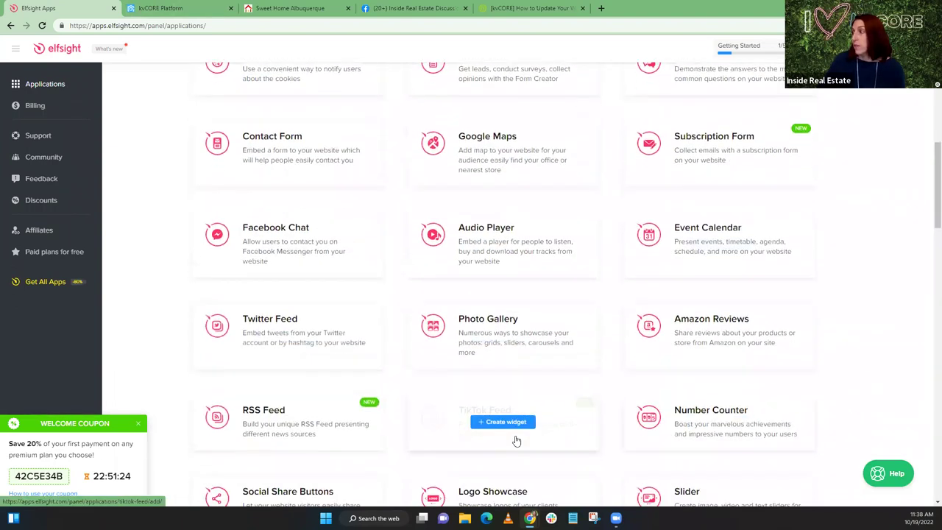
{"action": "scroll", "coordinate": [517, 440], "scroll_direction": "down", "scroll_amount": 2}
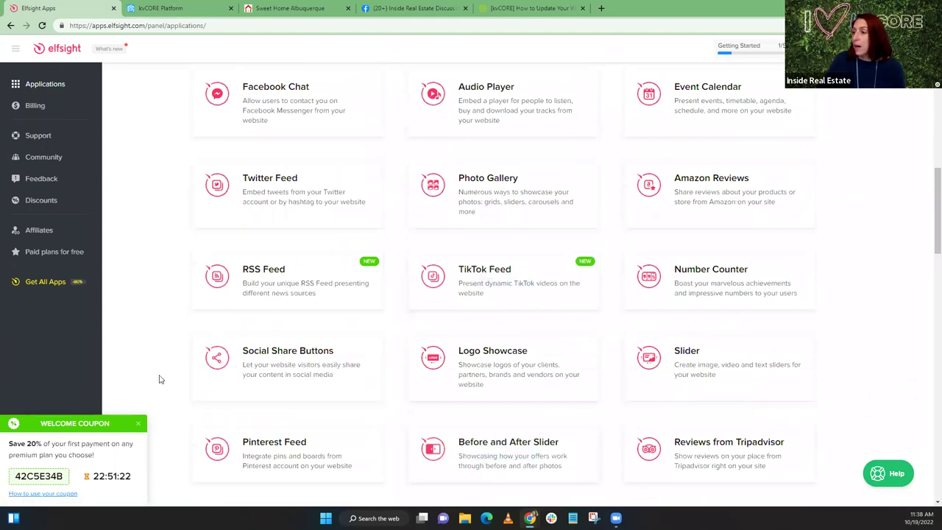
{"action": "scroll", "coordinate": [767, 395], "scroll_direction": "up", "scroll_amount": 10}
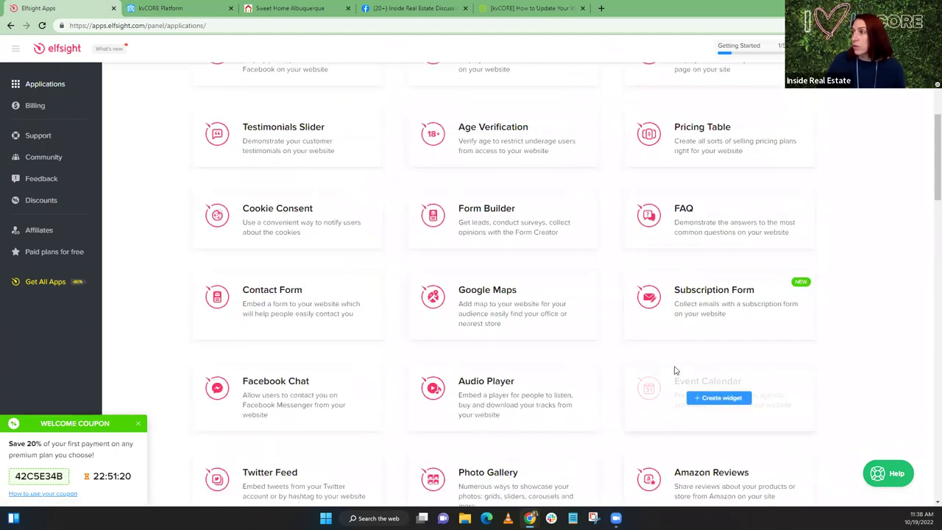
{"action": "mouse_move", "coordinate": [676, 371]}
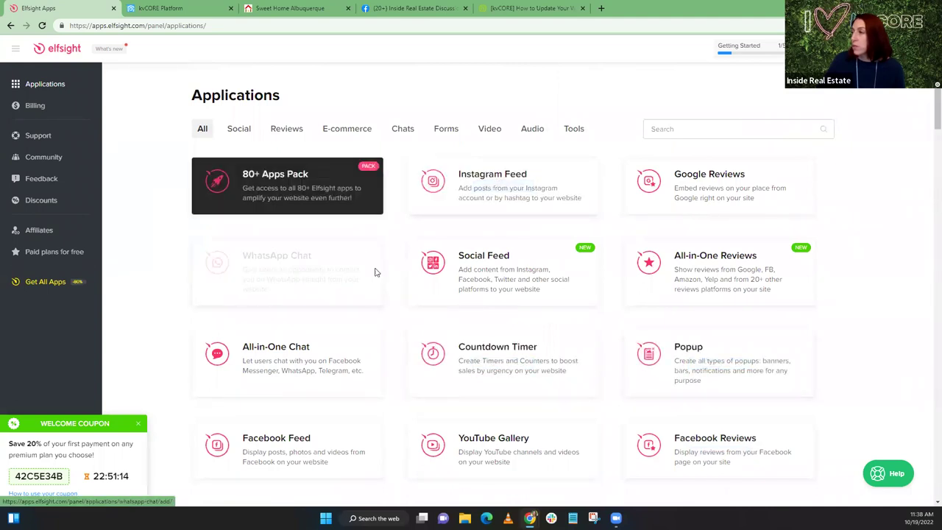
{"action": "mouse_move", "coordinate": [437, 276]}
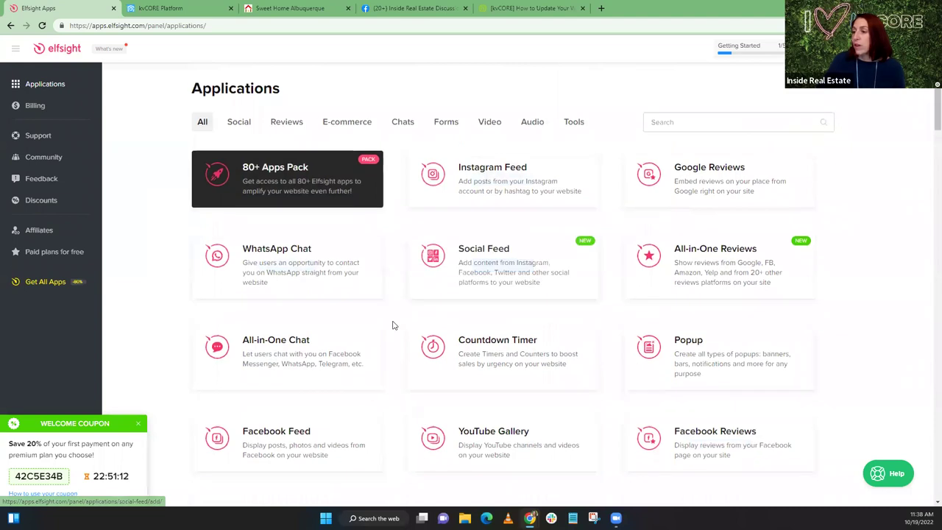
{"action": "scroll", "coordinate": [568, 280], "scroll_direction": "down", "scroll_amount": 2}
{"action": "scroll", "coordinate": [495, 207], "scroll_direction": "up", "scroll_amount": 2}
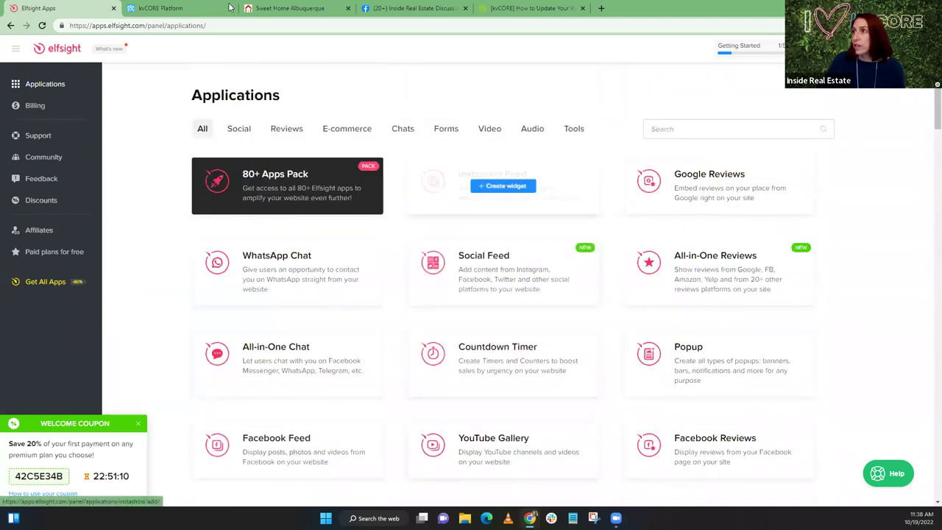
{"action": "left_click", "coordinate": [306, 8]}
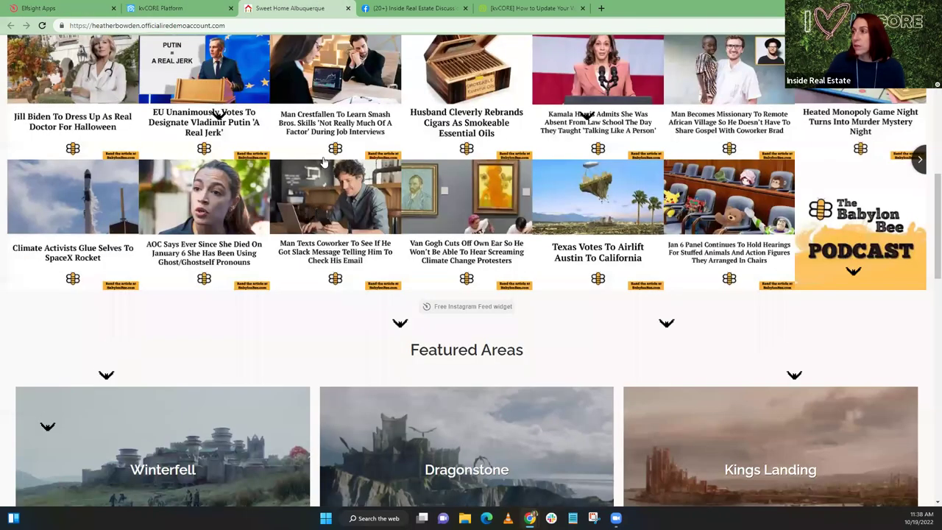
{"action": "scroll", "coordinate": [185, 44], "scroll_direction": "up", "scroll_amount": 2}
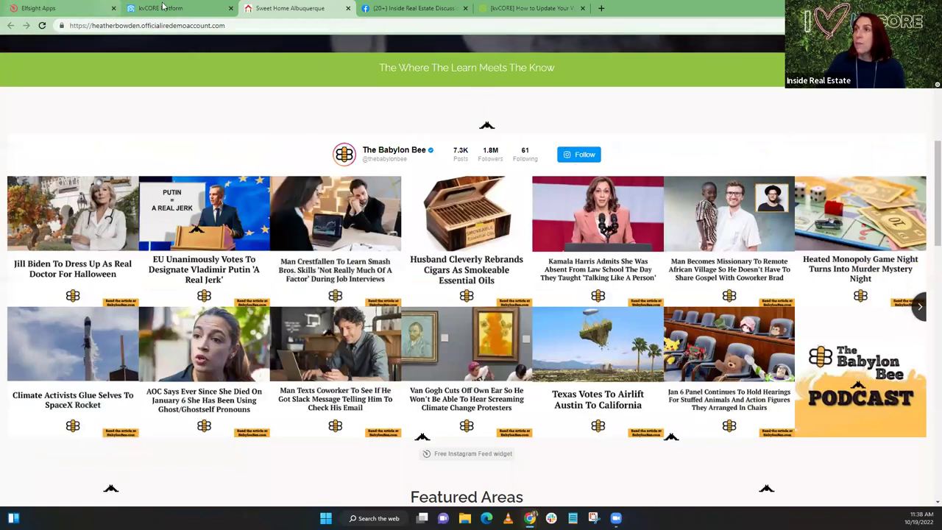
{"action": "key", "text": "ctrl+shift+Tab"}
{"action": "left_click", "coordinate": [83, 6]}
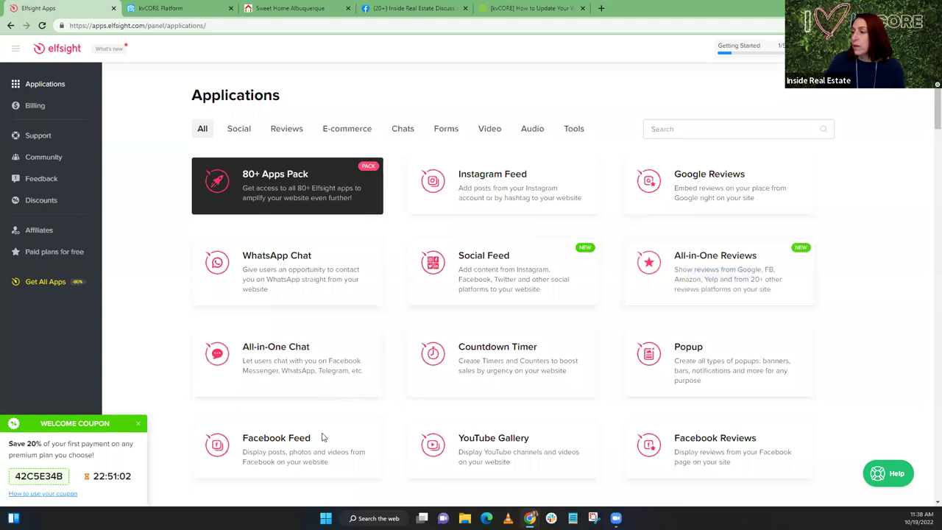
- Start a new Facebook Feed widget and preview the Full Width Posts and Facebook Posts templates
{"action": "left_click", "coordinate": [277, 443]}
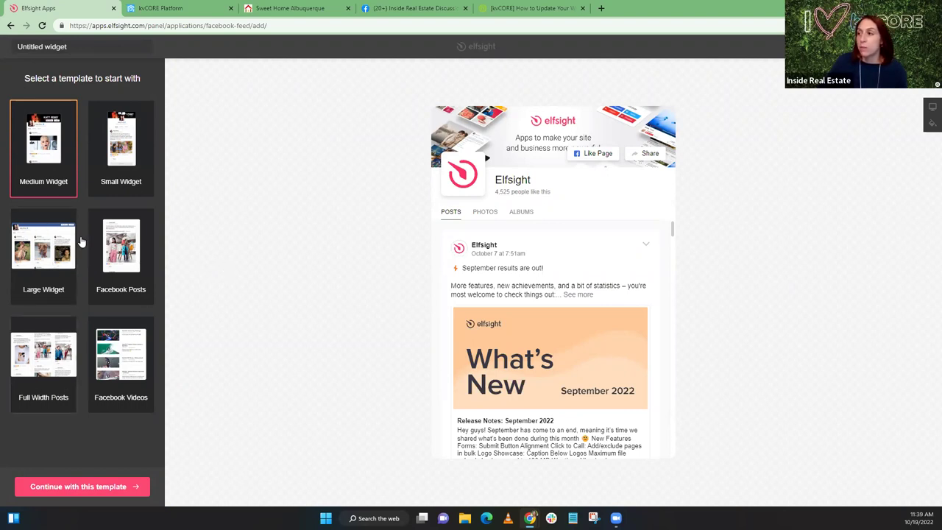
{"action": "left_click", "coordinate": [44, 380]}
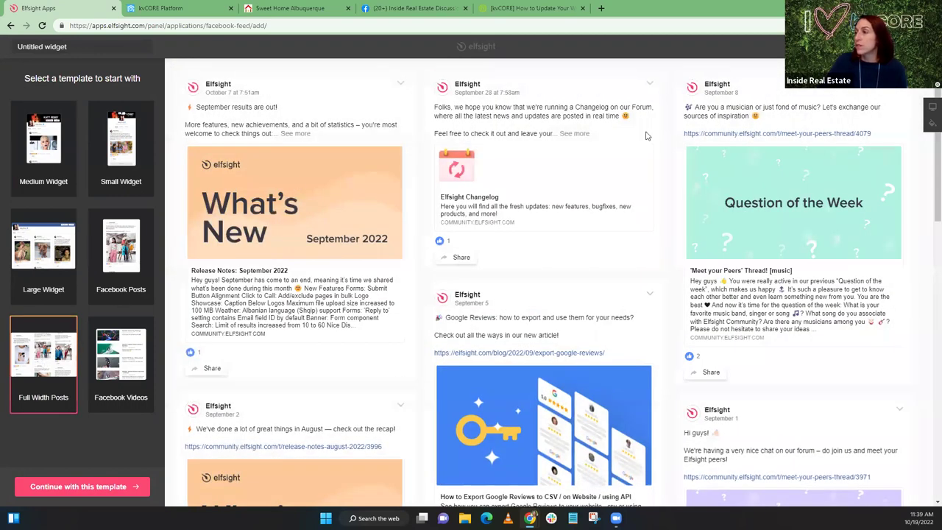
{"action": "left_click", "coordinate": [119, 248]}
{"action": "scroll", "coordinate": [203, 251], "scroll_direction": "down", "scroll_amount": 3}
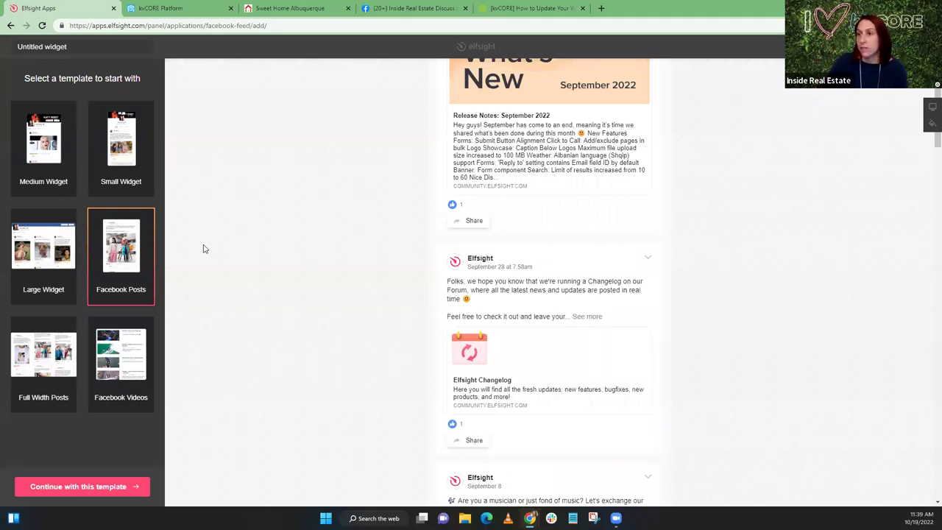
- Preview the Medium Widget template, then choose Large Widget and load more posts into the preview
{"action": "left_click", "coordinate": [33, 145]}
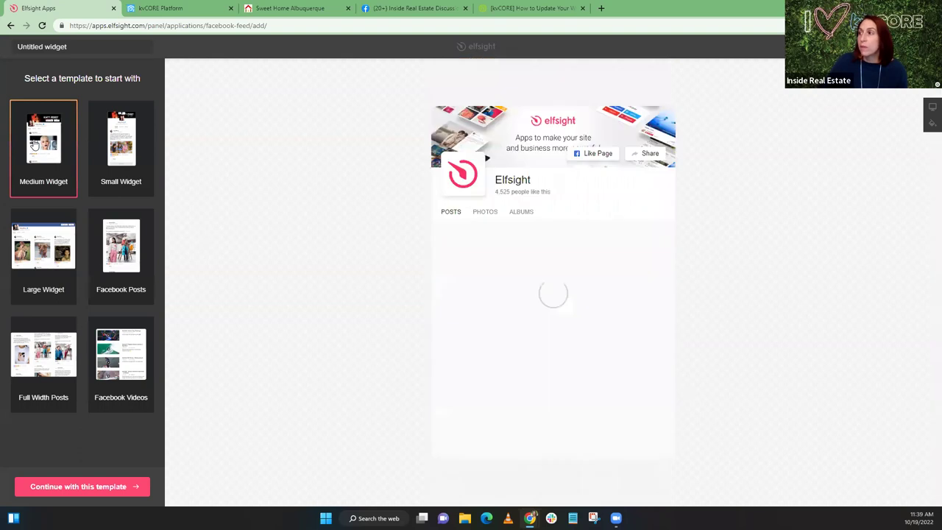
{"action": "scroll", "coordinate": [599, 302], "scroll_direction": "down", "scroll_amount": 10}
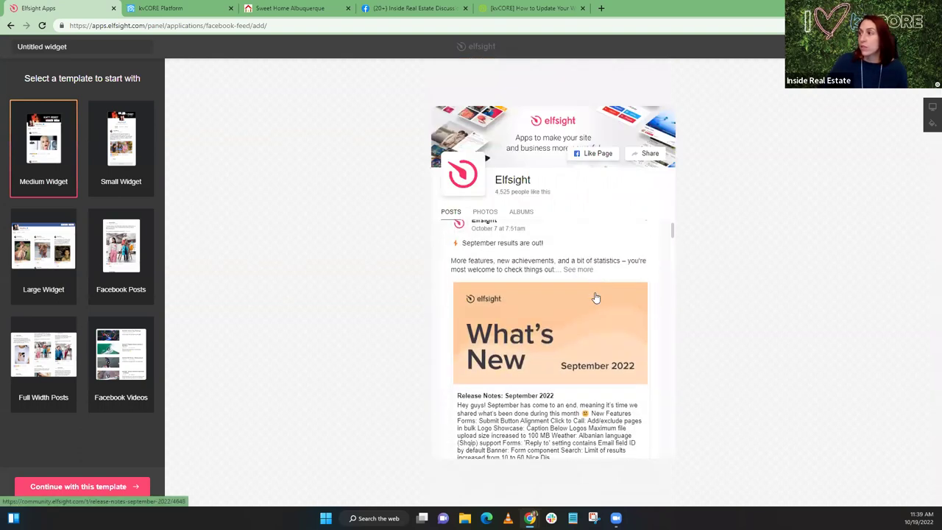
{"action": "scroll", "coordinate": [599, 301], "scroll_direction": "down", "scroll_amount": 10}
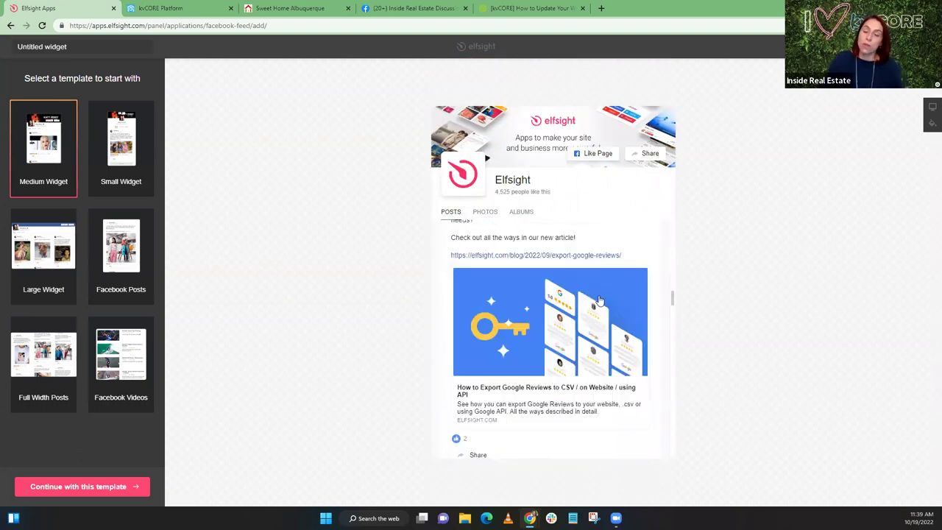
{"action": "scroll", "coordinate": [607, 304], "scroll_direction": "down", "scroll_amount": 10}
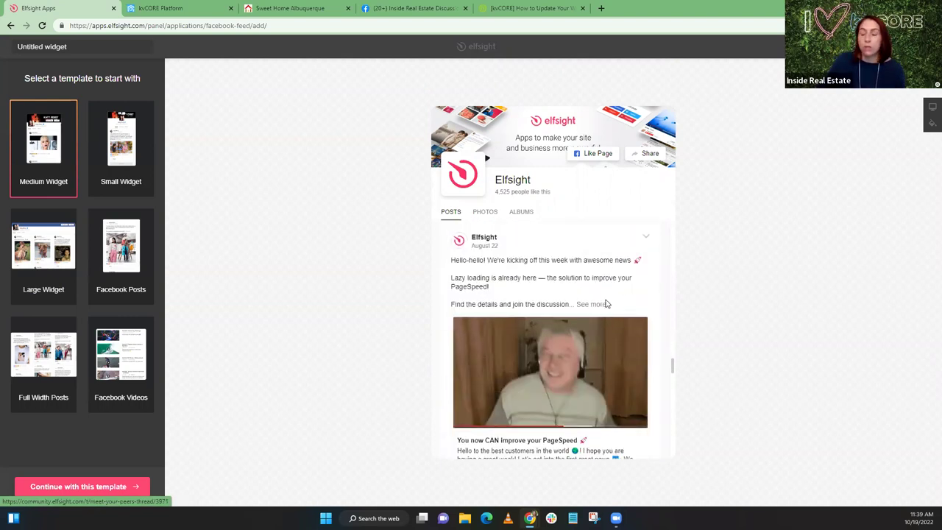
{"action": "scroll", "coordinate": [606, 304], "scroll_direction": "down", "scroll_amount": 3}
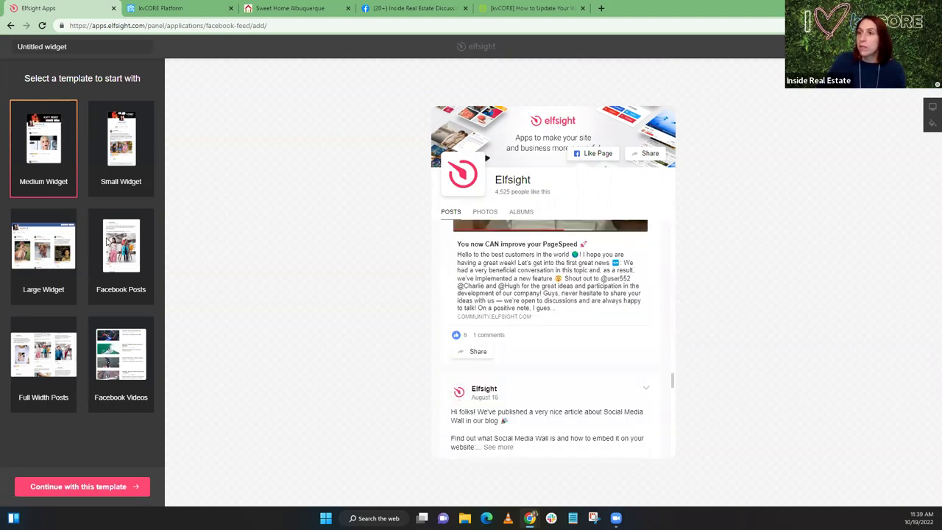
{"action": "left_click", "coordinate": [49, 261]}
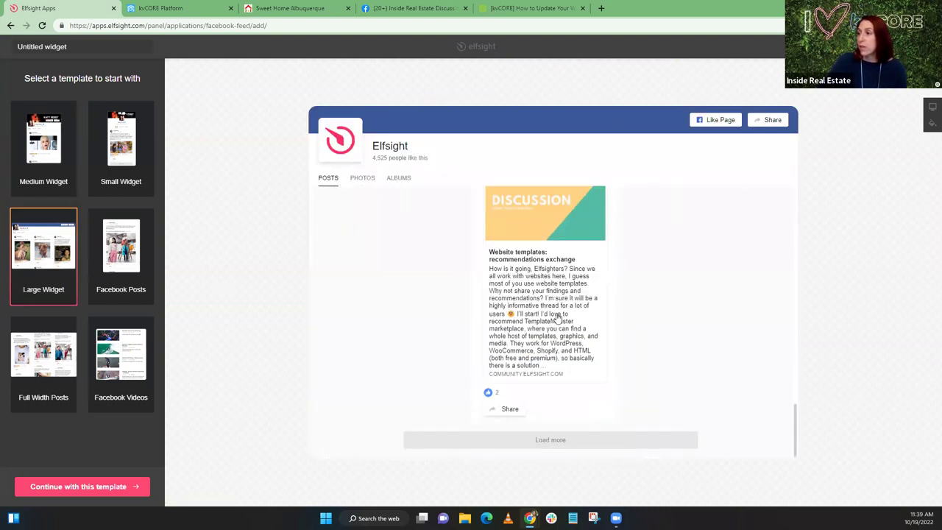
{"action": "left_click", "coordinate": [618, 441]}
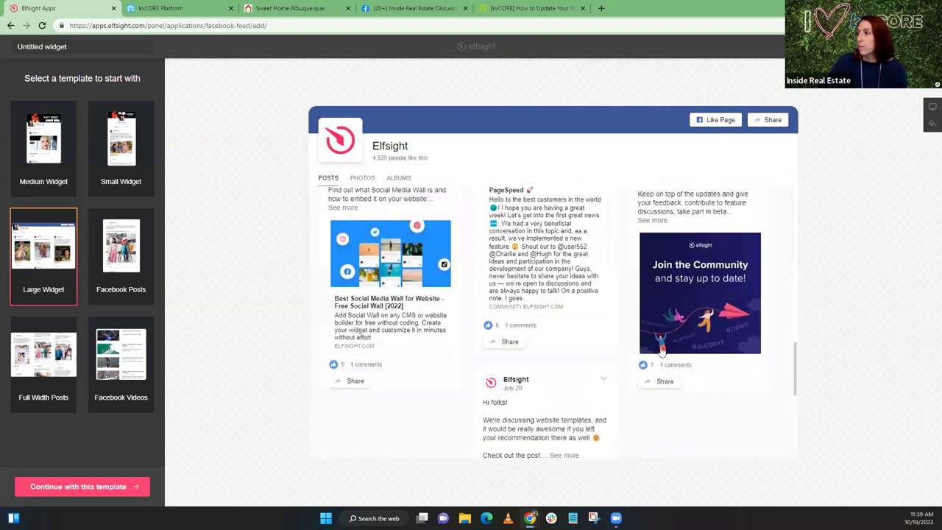
{"action": "scroll", "coordinate": [660, 351], "scroll_direction": "up", "scroll_amount": 5}
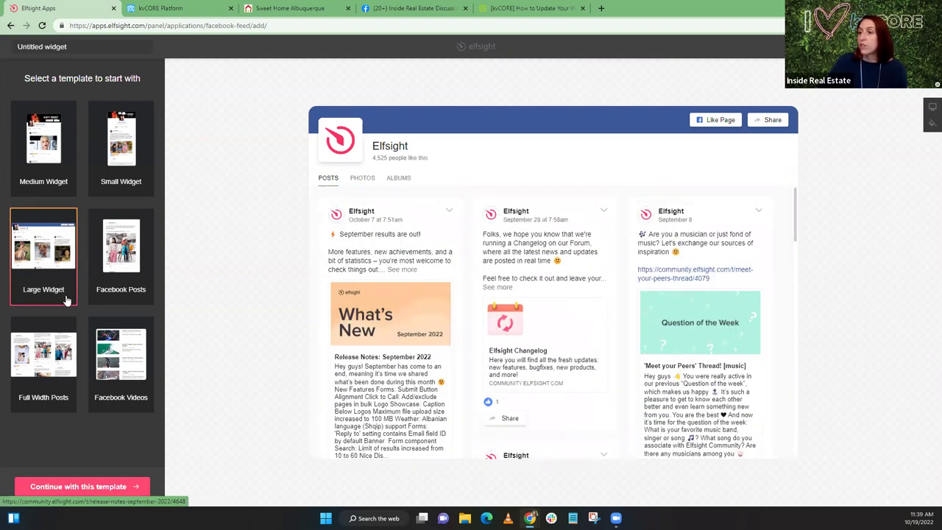
- Continue with the Large Widget template and begin linking the signed-in Facebook account
{"action": "left_click", "coordinate": [98, 487]}
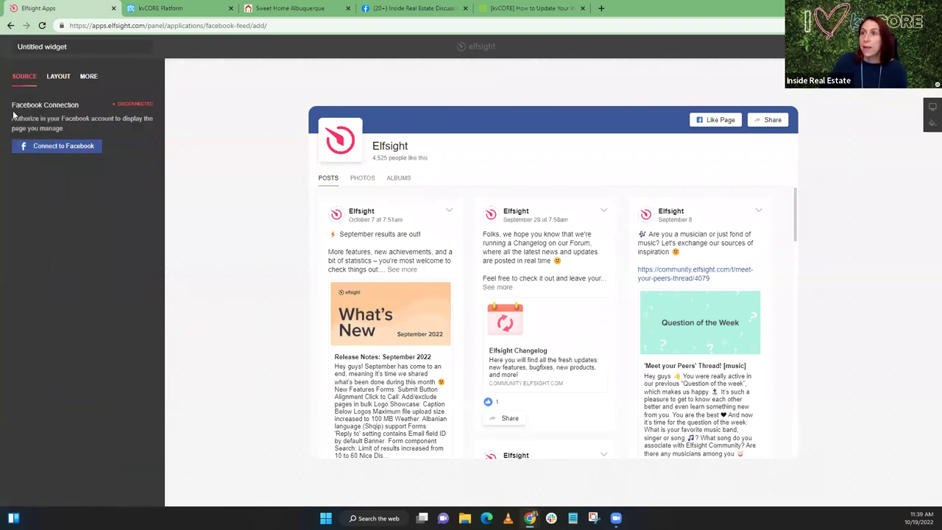
{"action": "left_click", "coordinate": [67, 150]}
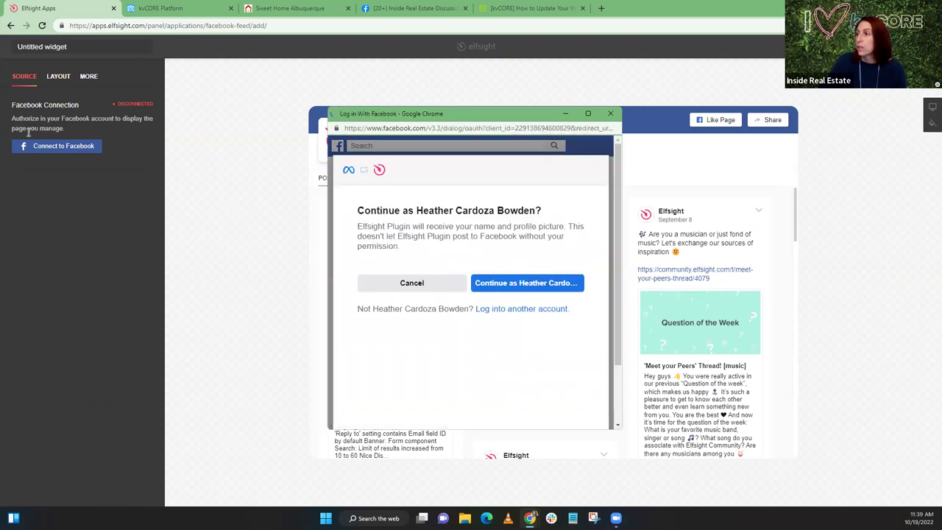
{"action": "left_click", "coordinate": [529, 286]}
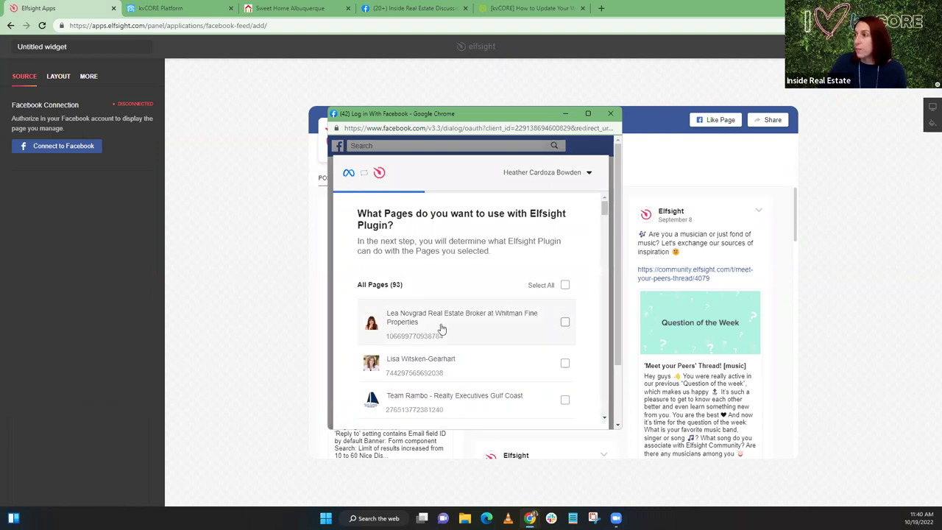
- Choose the Realty Works Group page, grant the plugin permissions and finish the Facebook authorization
{"action": "scroll", "coordinate": [442, 329], "scroll_direction": "down", "scroll_amount": 5}
{"action": "scroll", "coordinate": [441, 329], "scroll_direction": "down", "scroll_amount": 12}
{"action": "scroll", "coordinate": [441, 329], "scroll_direction": "down", "scroll_amount": 10}
{"action": "scroll", "coordinate": [404, 295], "scroll_direction": "down", "scroll_amount": 4}
{"action": "scroll", "coordinate": [404, 295], "scroll_direction": "up", "scroll_amount": 5}
{"action": "scroll", "coordinate": [404, 295], "scroll_direction": "down", "scroll_amount": 2}
{"action": "scroll", "coordinate": [404, 295], "scroll_direction": "down", "scroll_amount": 2}
{"action": "scroll", "coordinate": [403, 295], "scroll_direction": "up", "scroll_amount": 4}
{"action": "scroll", "coordinate": [403, 295], "scroll_direction": "down", "scroll_amount": 5}
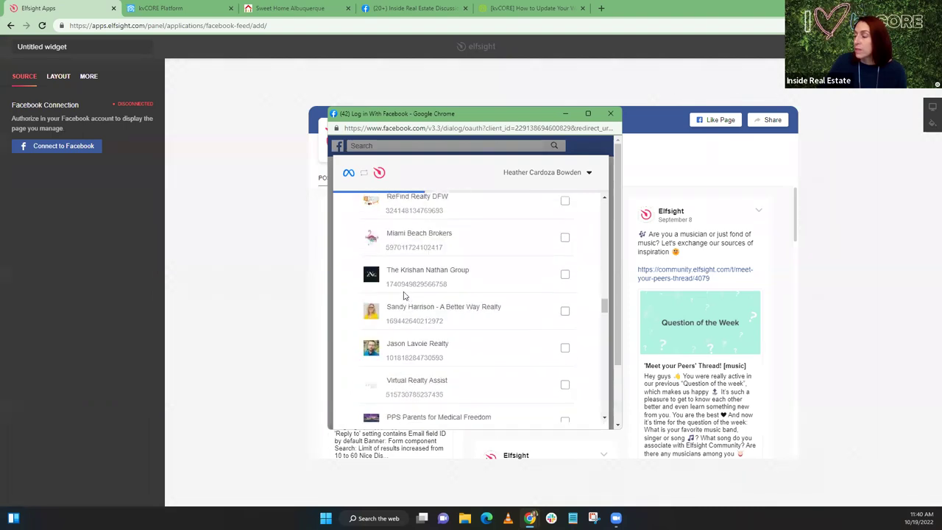
{"action": "scroll", "coordinate": [403, 296], "scroll_direction": "down", "scroll_amount": 8}
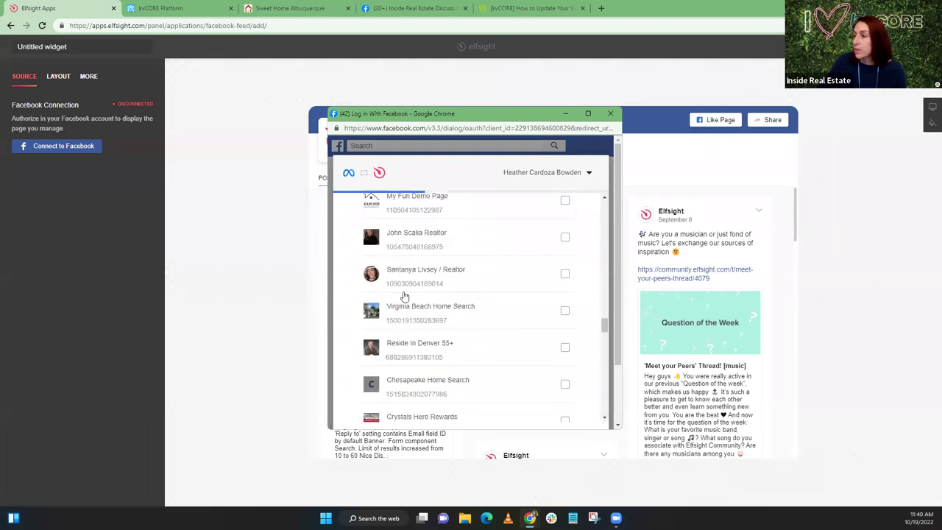
{"action": "scroll", "coordinate": [404, 295], "scroll_direction": "down", "scroll_amount": 5}
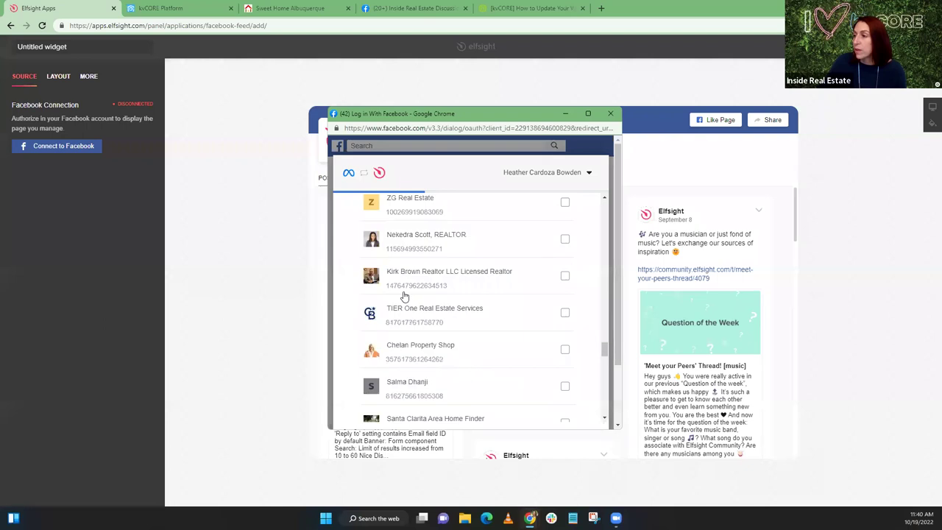
{"action": "scroll", "coordinate": [404, 295], "scroll_direction": "down", "scroll_amount": 5}
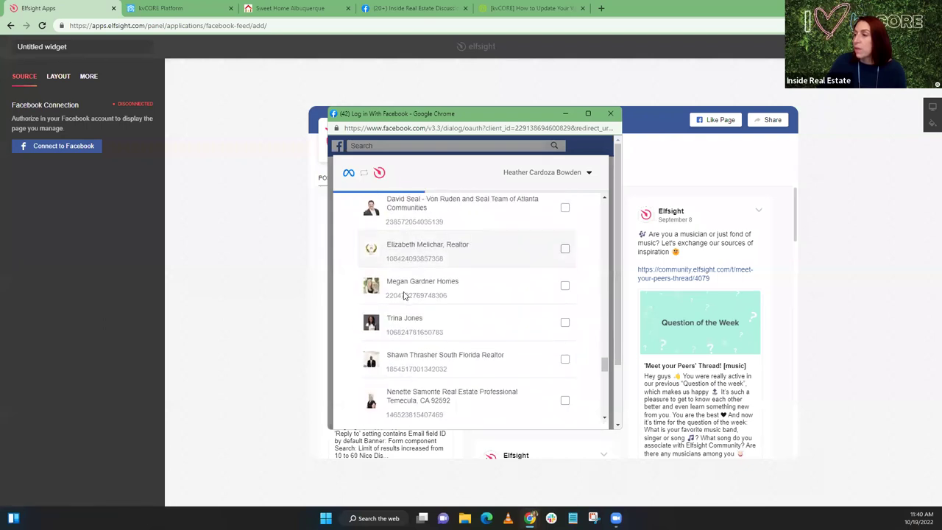
{"action": "scroll", "coordinate": [403, 295], "scroll_direction": "down", "scroll_amount": 5}
{"action": "scroll", "coordinate": [404, 295], "scroll_direction": "down", "scroll_amount": 3}
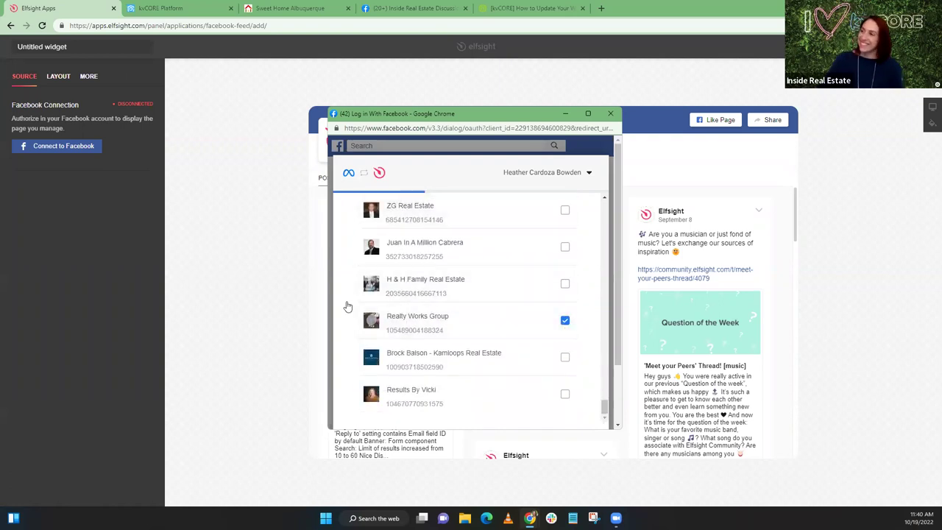
{"action": "scroll", "coordinate": [475, 301], "scroll_direction": "down", "scroll_amount": 2}
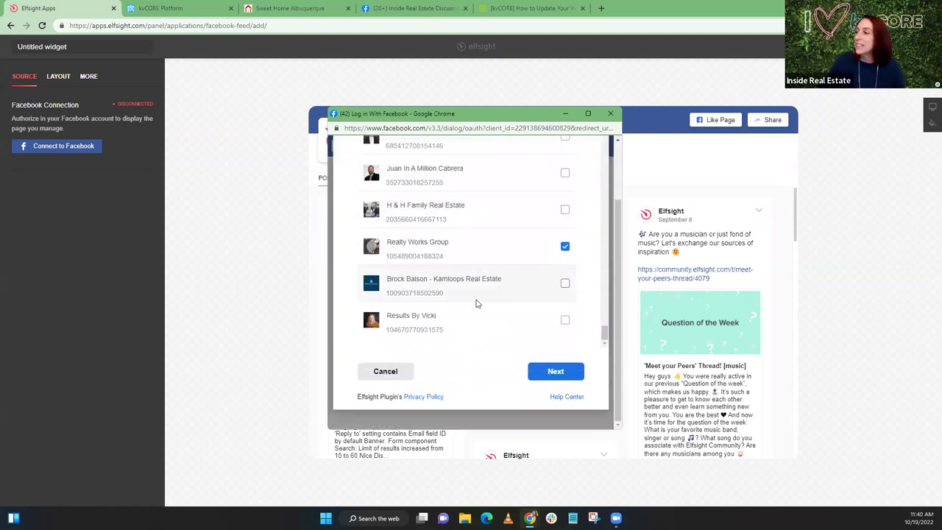
{"action": "left_click", "coordinate": [554, 373]}
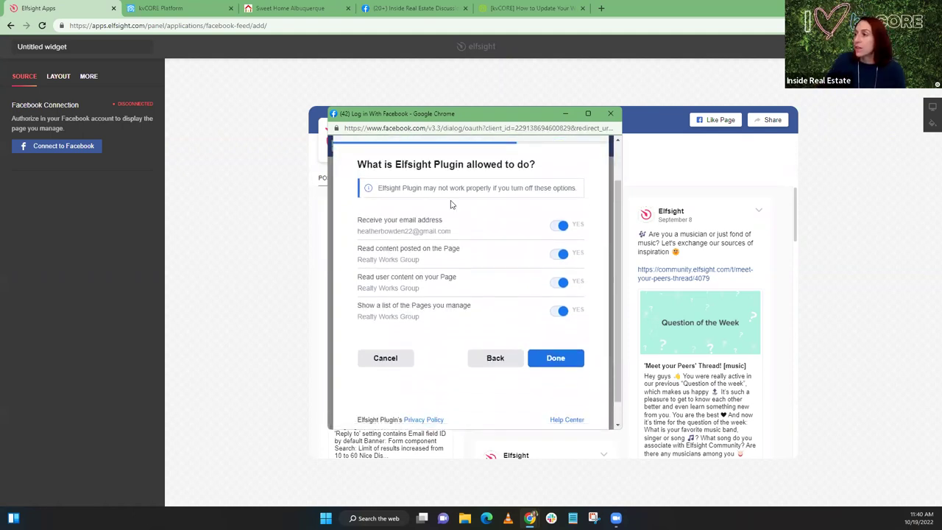
{"action": "left_click", "coordinate": [564, 364]}
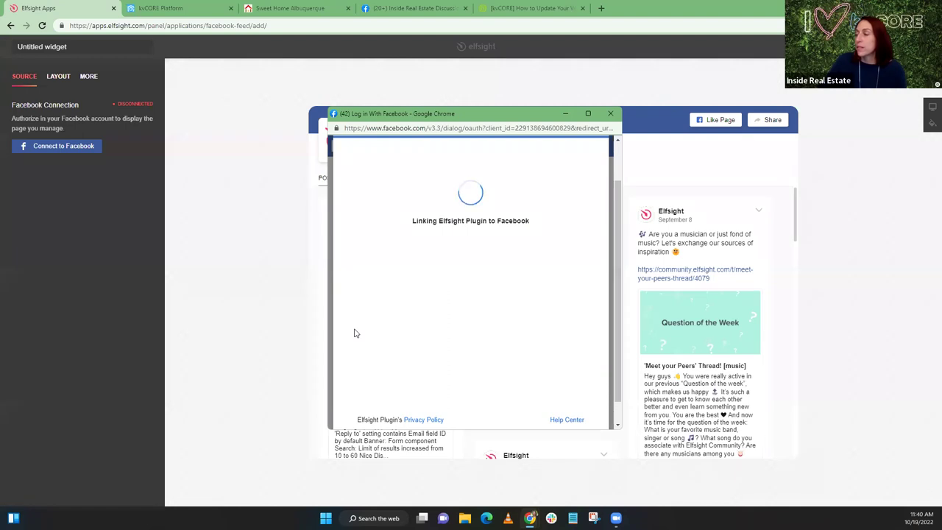
{"action": "left_click", "coordinate": [451, 250]}
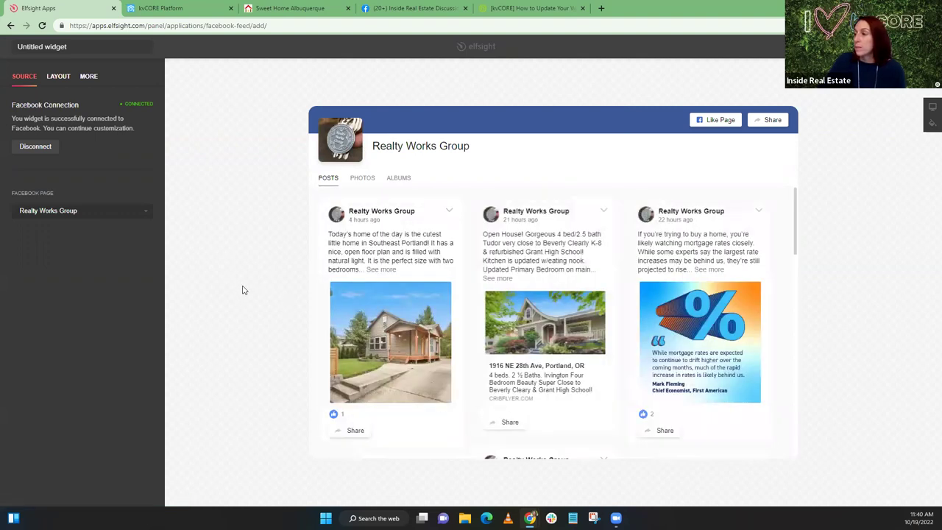
- Replace the Untitled widget name with 'Facebook Realty Works' and save the feed widget
{"action": "scroll", "coordinate": [574, 250], "scroll_direction": "down", "scroll_amount": 3}
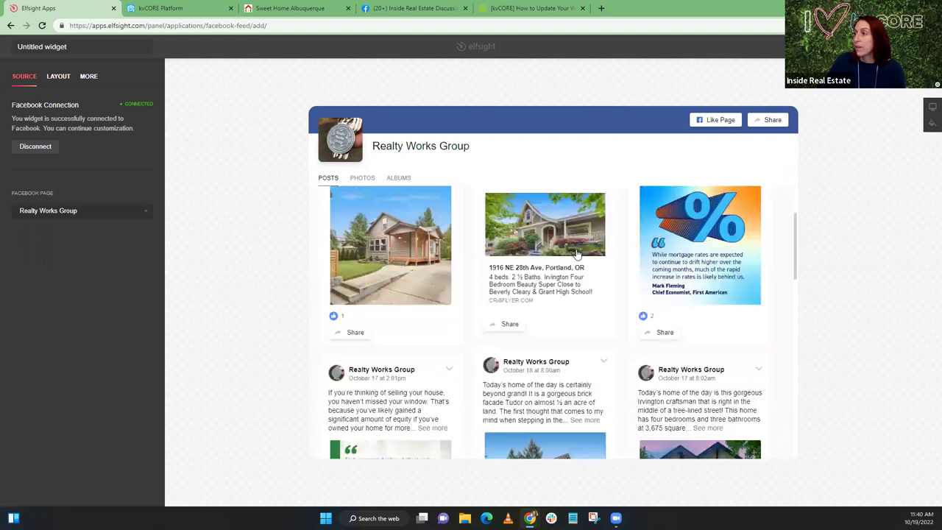
{"action": "scroll", "coordinate": [578, 256], "scroll_direction": "up", "scroll_amount": 5}
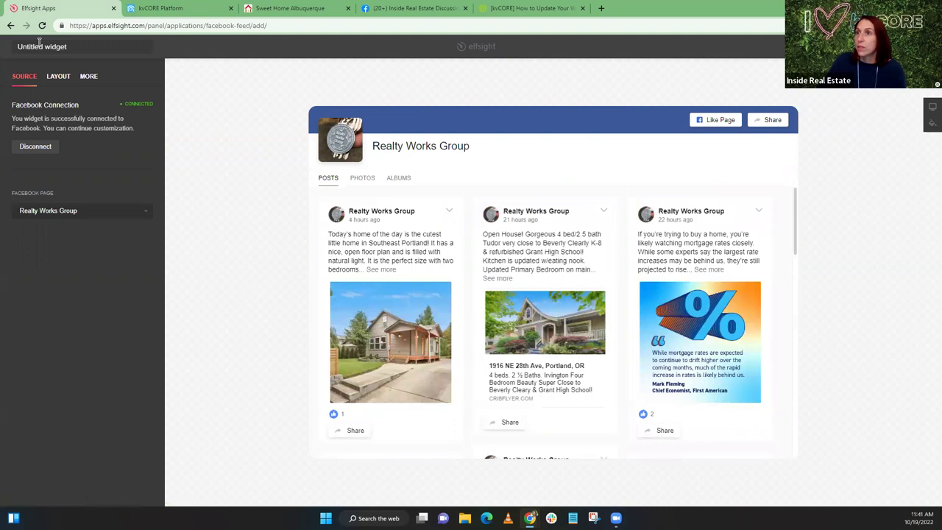
{"action": "left_click", "coordinate": [66, 47]}
{"action": "left_click_drag", "start_coordinate": [66, 46], "coordinate": [18, 46]}
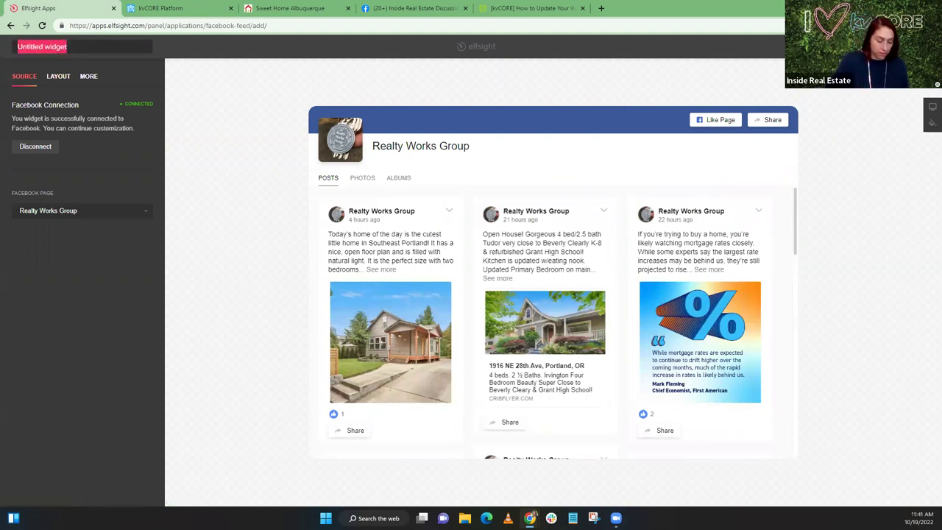
{"action": "type", "text": "Racebook"}
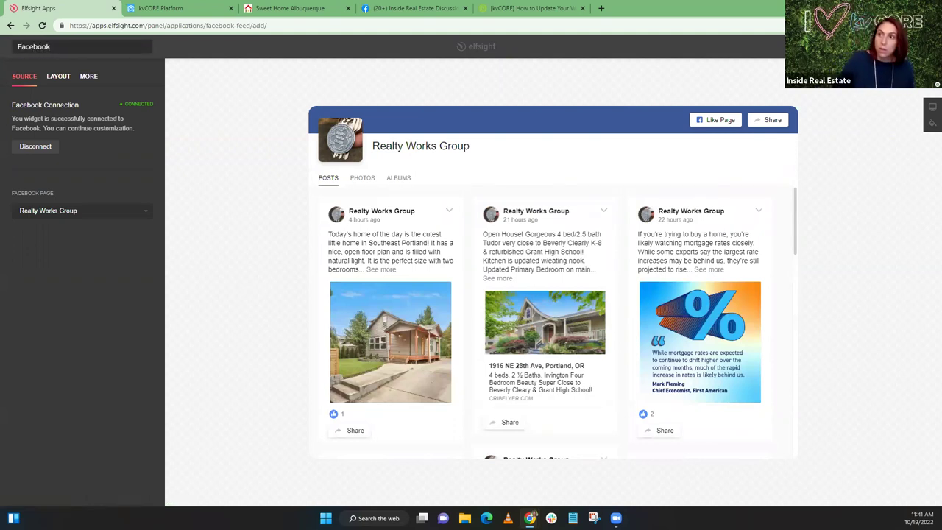
{"action": "type", "text": " Re"}
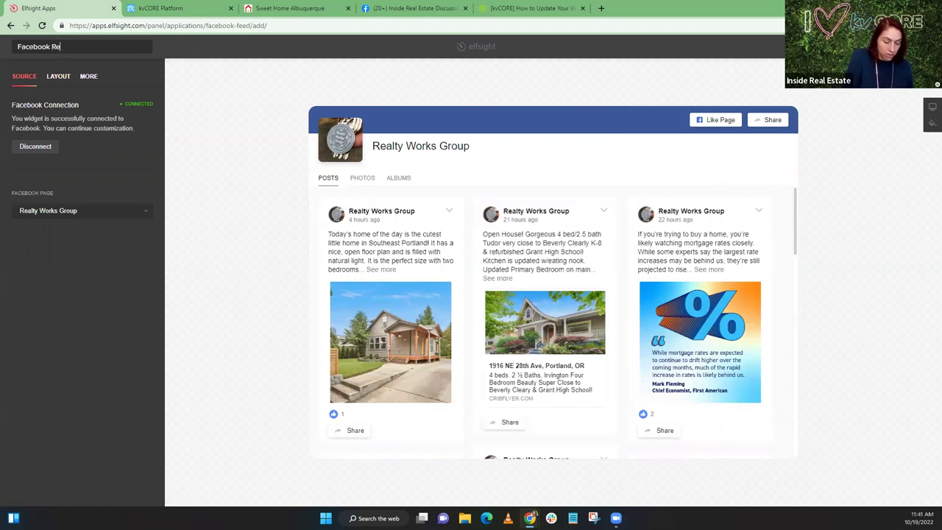
{"action": "type", "text": "alty"}
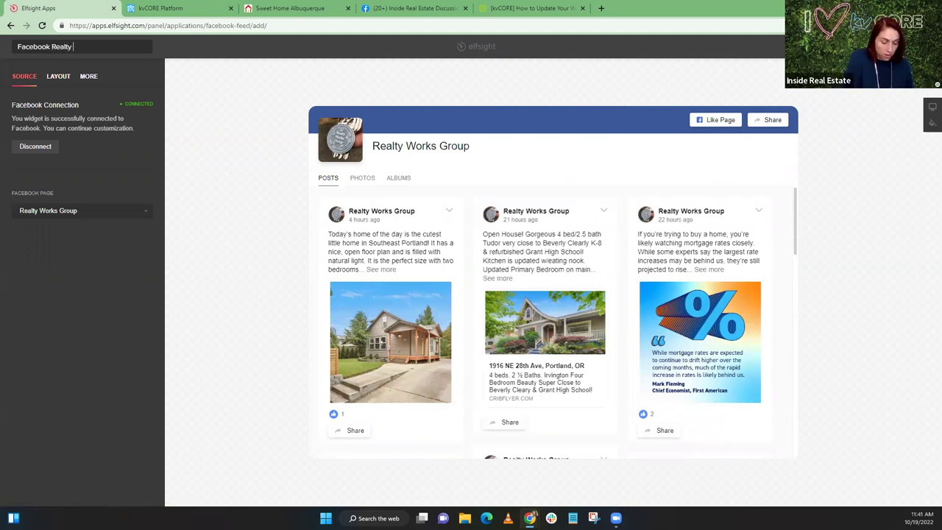
{"action": "type", "text": " Works"}
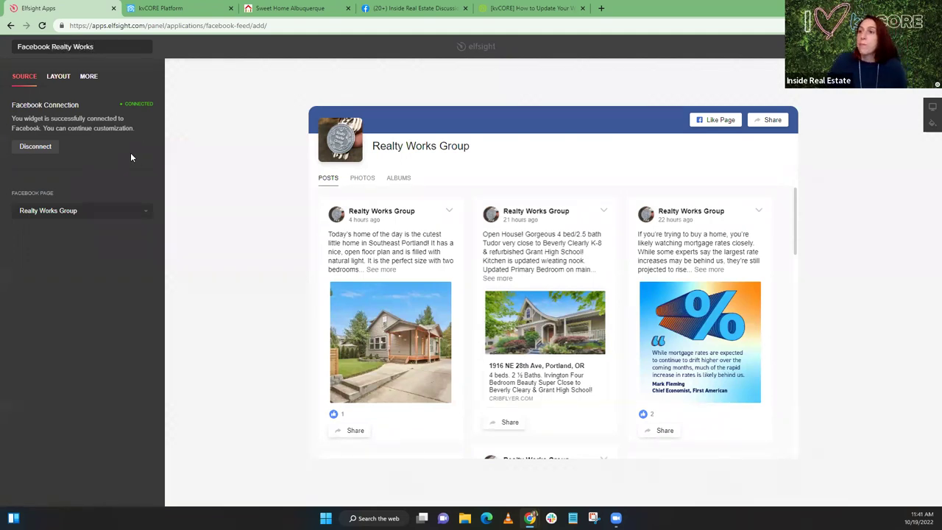
{"action": "key", "text": "Return"}
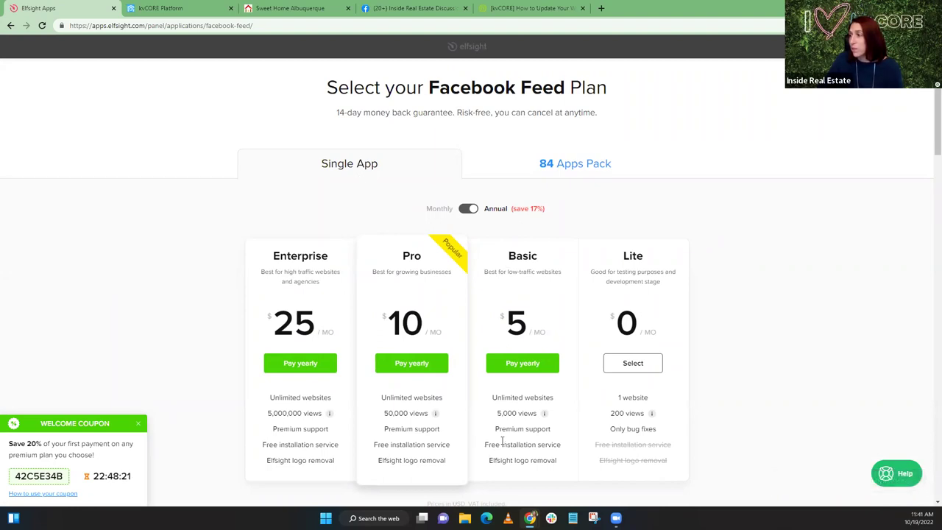
- Compare Single App and 84 Apps Pack pricing, then choose the free Lite plan (200 views)
{"action": "left_click_drag", "start_coordinate": [610, 413], "coordinate": [625, 412]}
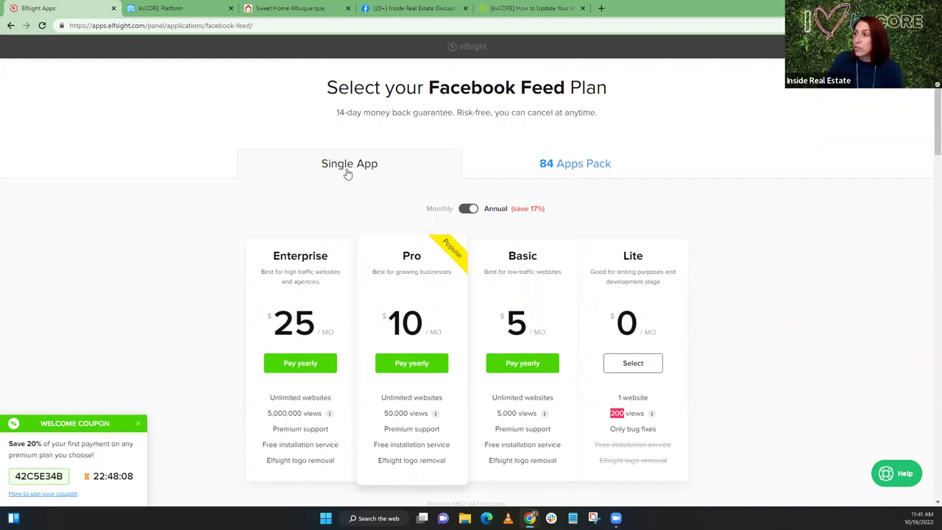
{"action": "left_click", "coordinate": [590, 164]}
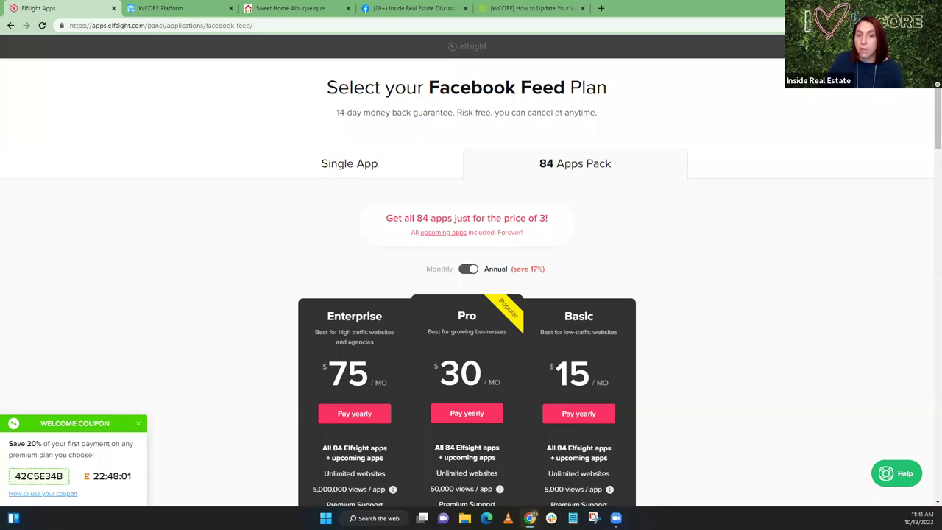
{"action": "left_click", "coordinate": [338, 170]}
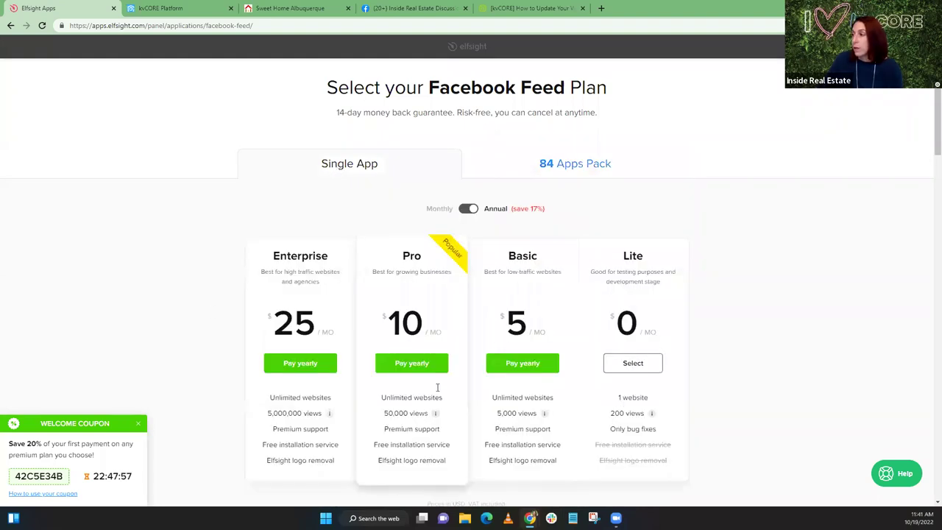
{"action": "left_click", "coordinate": [633, 362]}
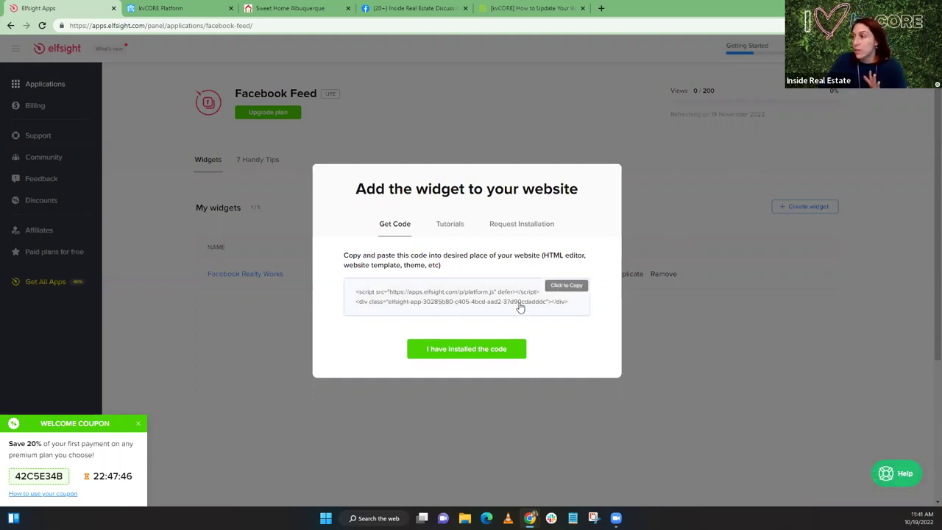
- Copy the Elfsight embed code and go to kvCORE's Custom Header settings
{"action": "left_click_drag", "start_coordinate": [351, 307], "coordinate": [568, 309]}
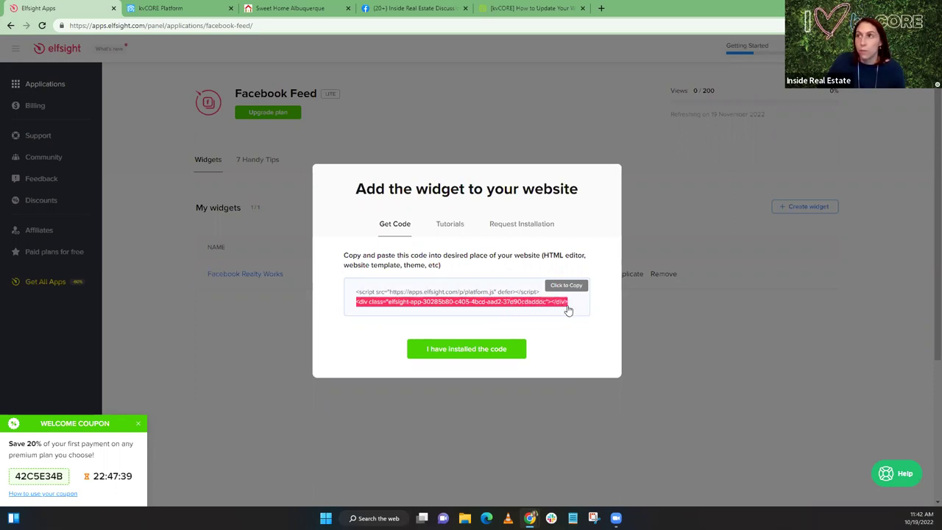
{"action": "left_click", "coordinate": [568, 309]}
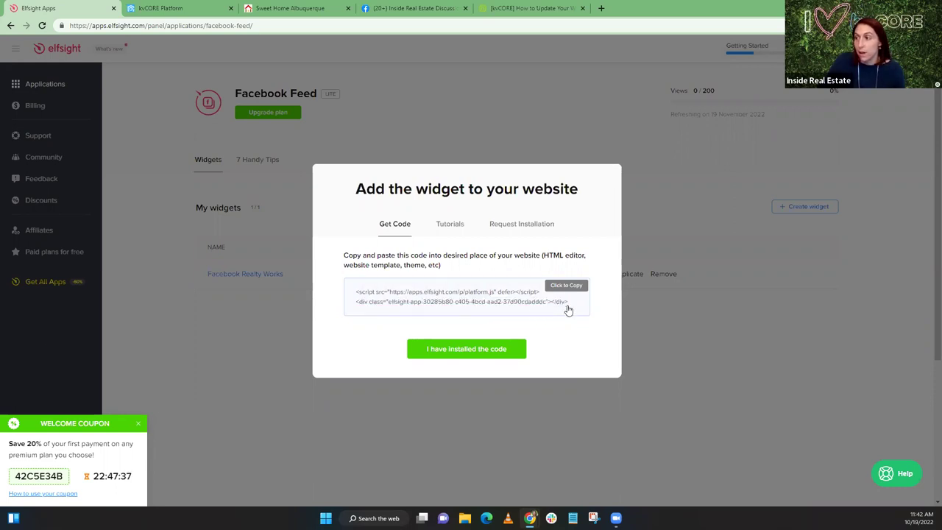
{"action": "left_click_drag", "start_coordinate": [394, 296], "coordinate": [533, 296]}
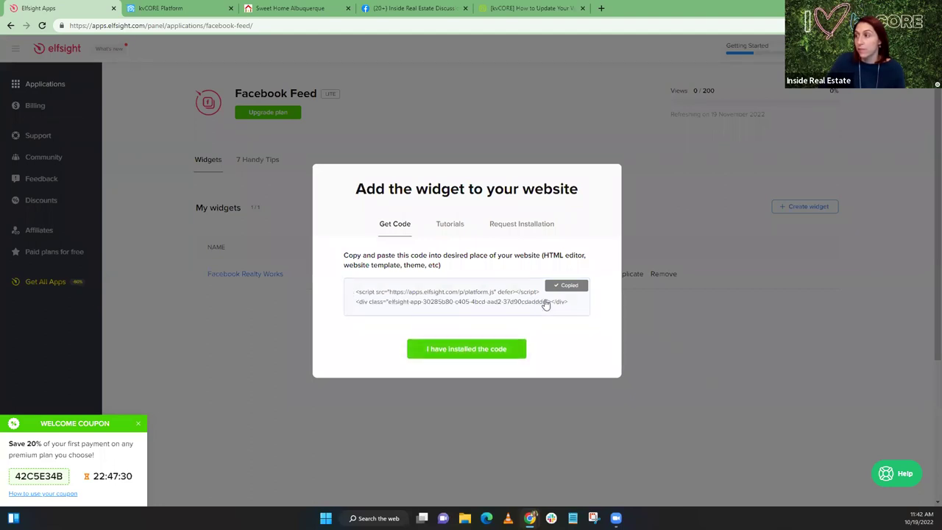
{"action": "left_click", "coordinate": [156, 8]}
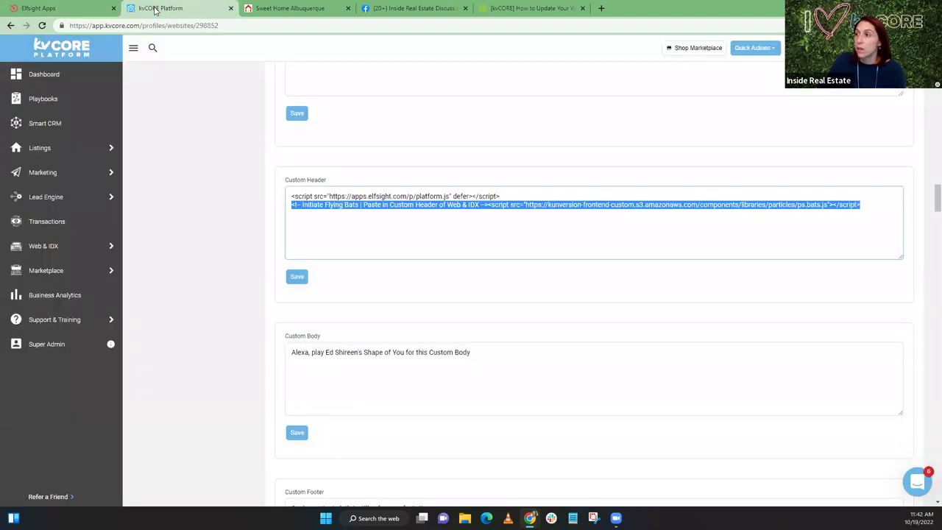
- Paste the Elfsight embed code below the first header script, then remove its div line
{"action": "left_click", "coordinate": [522, 196]}
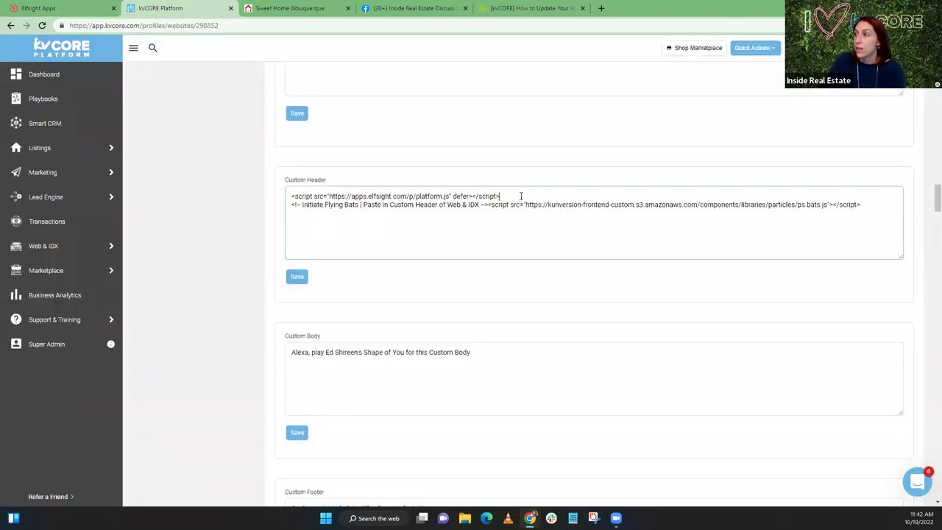
{"action": "key", "text": "Return"}
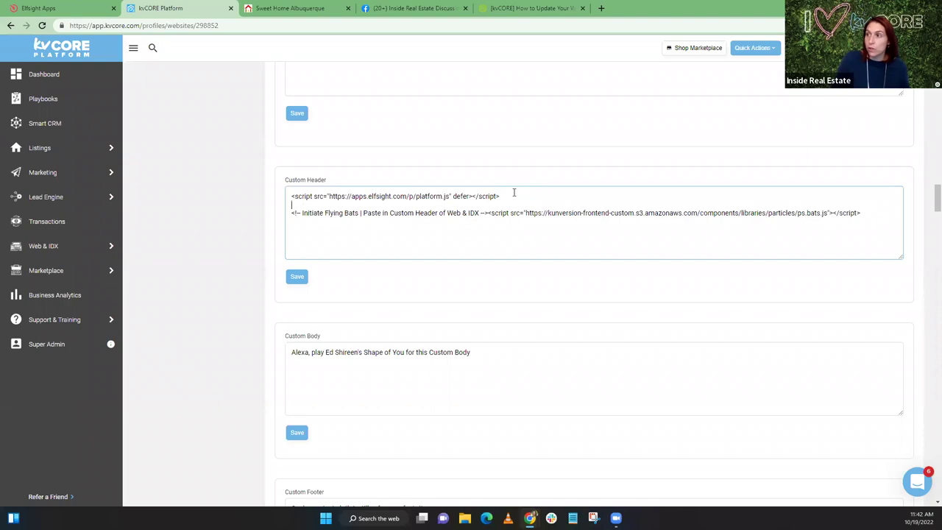
{"action": "type", "text": "<script src=\"https://apps.elfsight.com/p/platform.js\" defer></script> <div class=\"elfsight-app-30e85b80-c405-4bcd-aad2-37d90cdadddc\"></div>"}
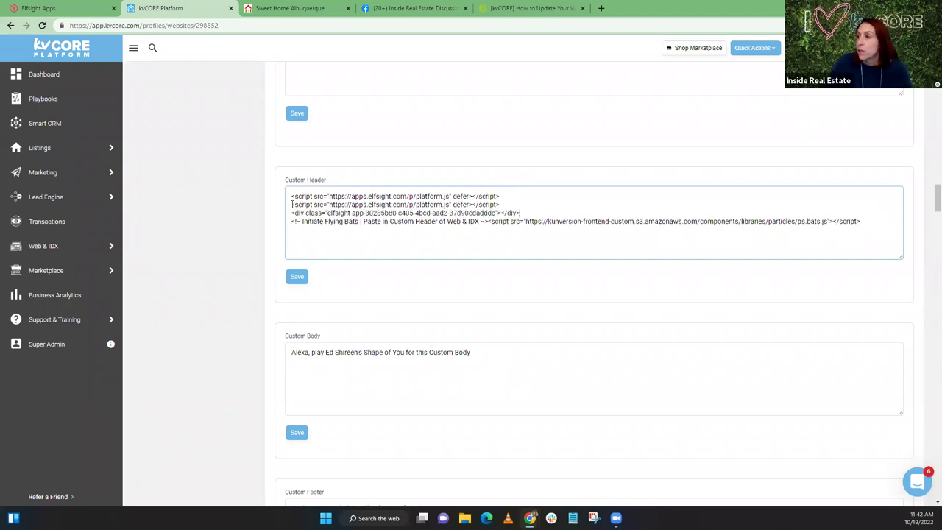
{"action": "left_click_drag", "start_coordinate": [330, 212], "coordinate": [519, 213]}
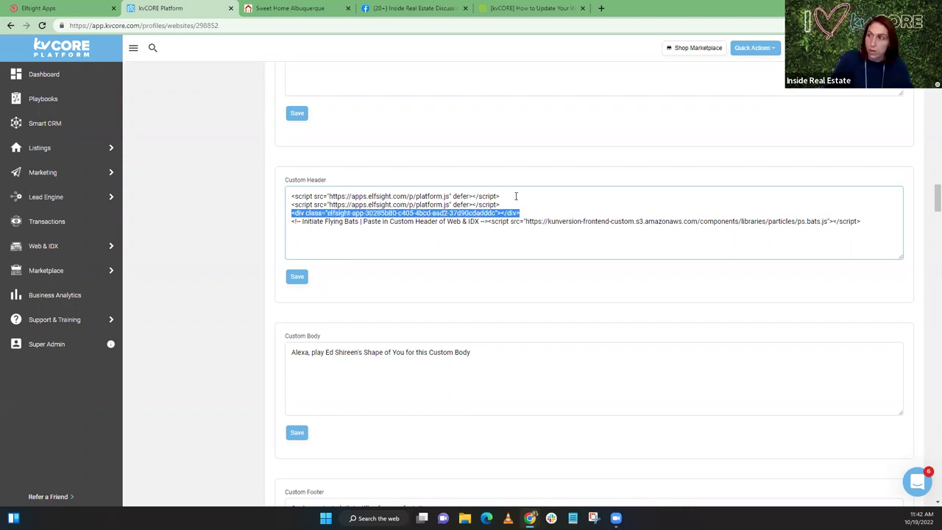
{"action": "key", "text": "ctrl+x"}
{"action": "key", "text": "BackSpace"}
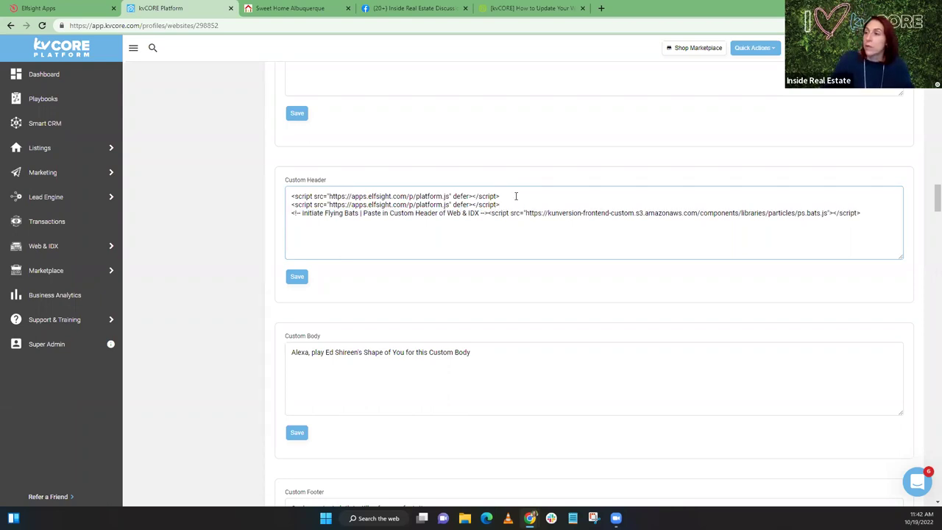
- Delete the duplicate Elfsight script line, leaving one platform script above the flying bats code
{"action": "left_click_drag", "start_coordinate": [374, 197], "coordinate": [507, 196]}
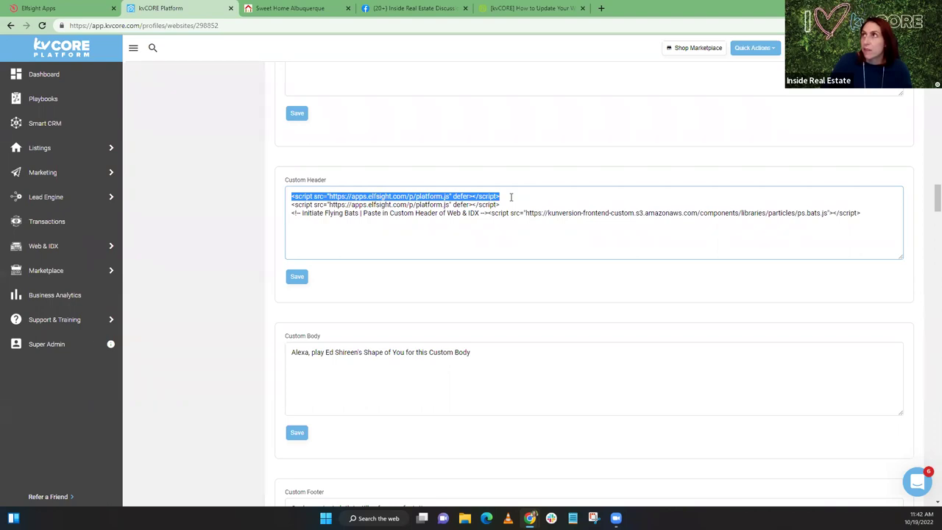
{"action": "left_click_drag", "start_coordinate": [288, 205], "coordinate": [499, 205]}
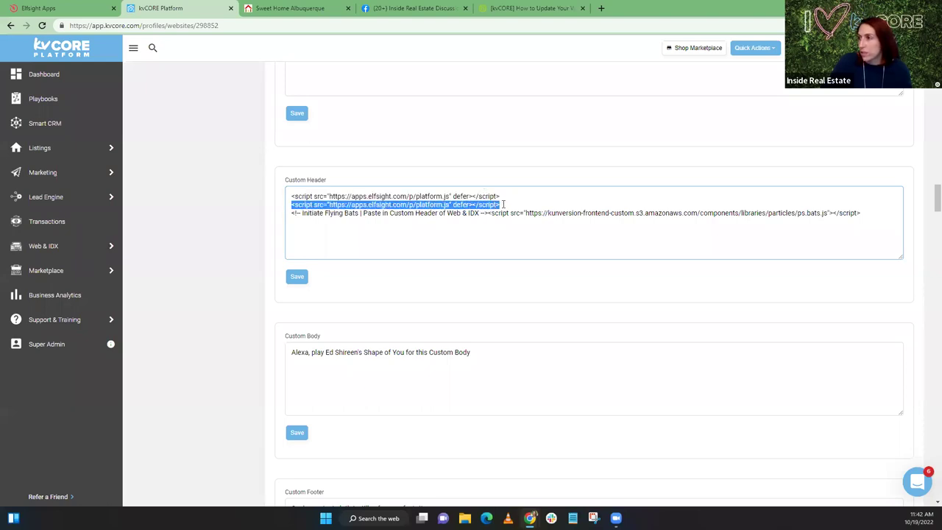
{"action": "left_click", "coordinate": [503, 204]}
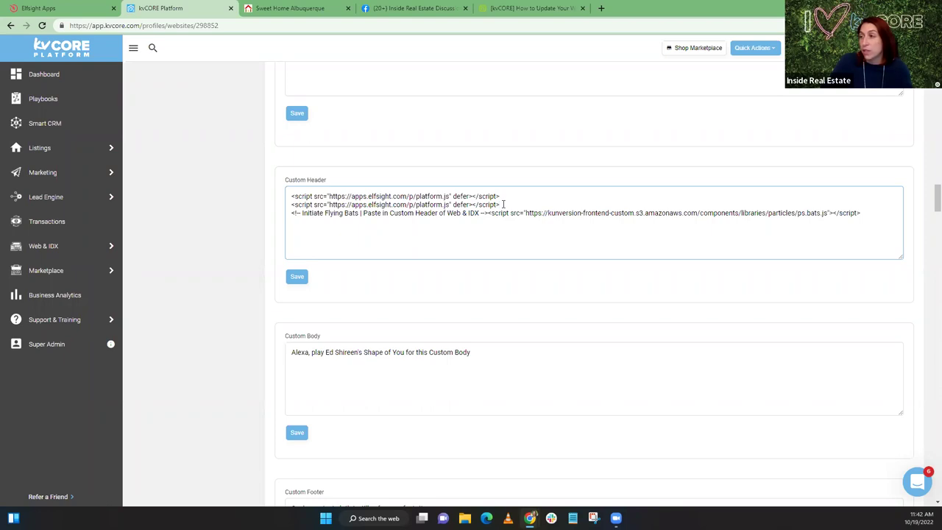
{"action": "left_click_drag", "start_coordinate": [309, 196], "coordinate": [256, 209]}
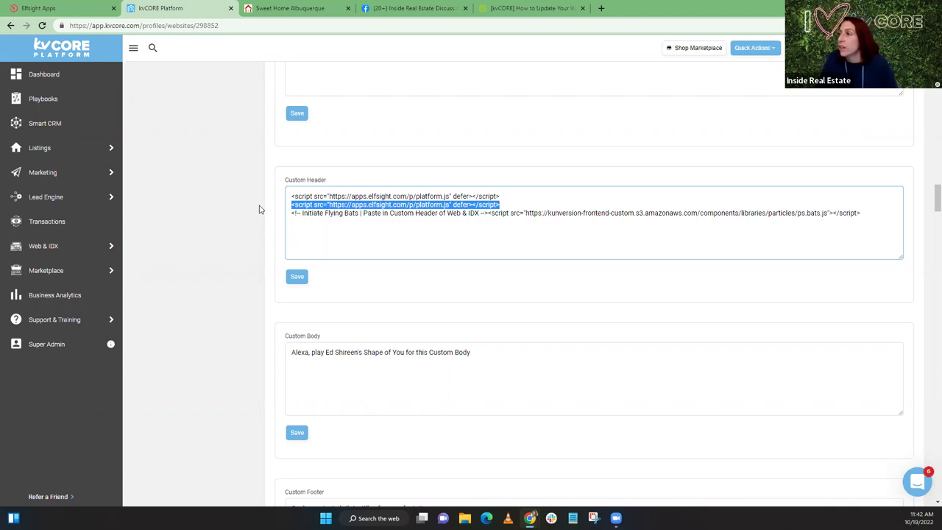
{"action": "key", "text": "BackSpace"}
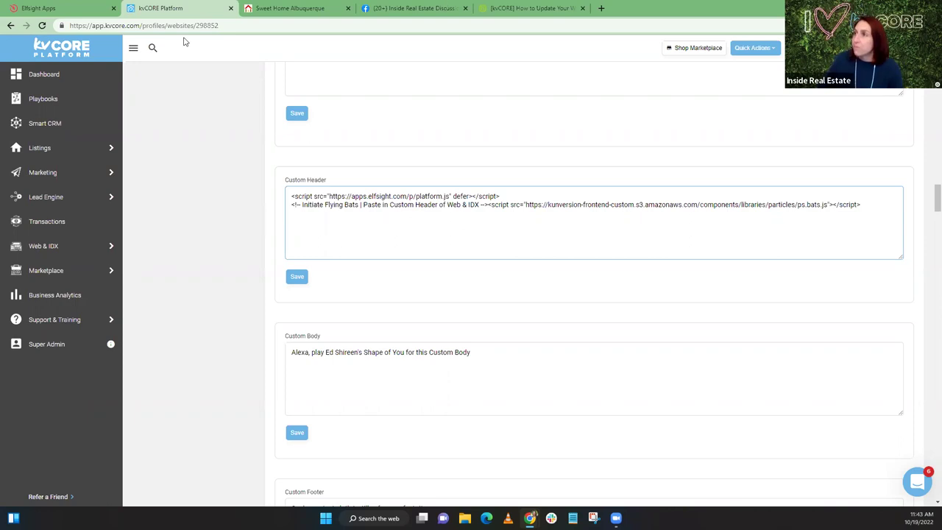
{"action": "key", "text": "Return"}
{"action": "key", "text": "Return"}
- Go to the Web & IDX Website Manager page
{"action": "mouse_move", "coordinate": [45, 270]}
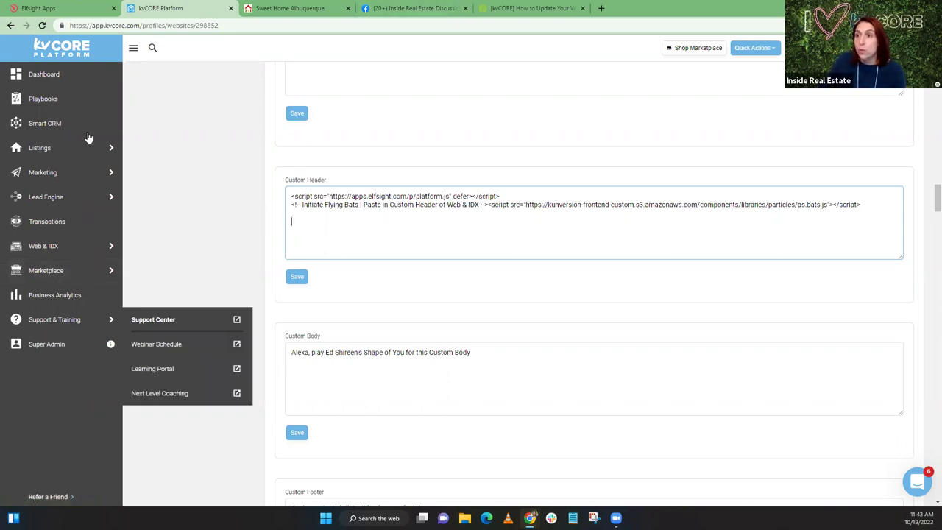
{"action": "mouse_move", "coordinate": [51, 254]}
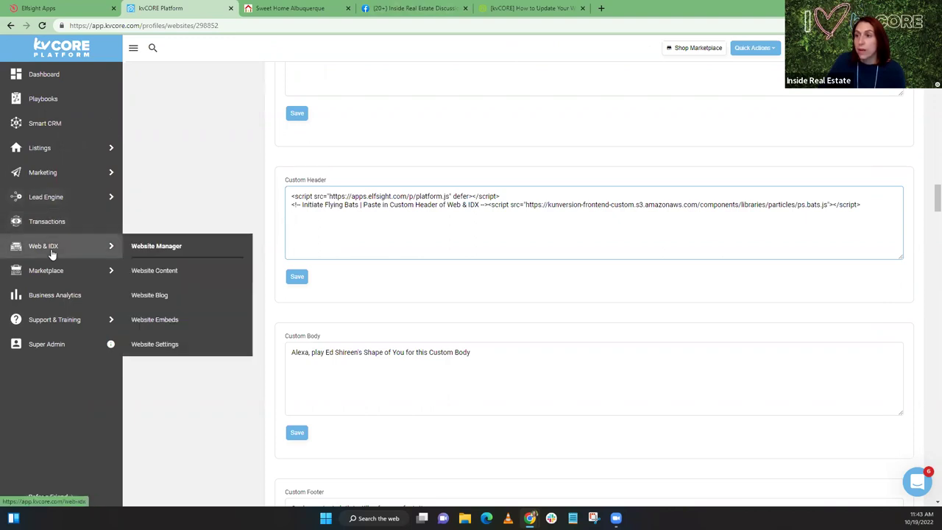
{"action": "left_click", "coordinate": [156, 247]}
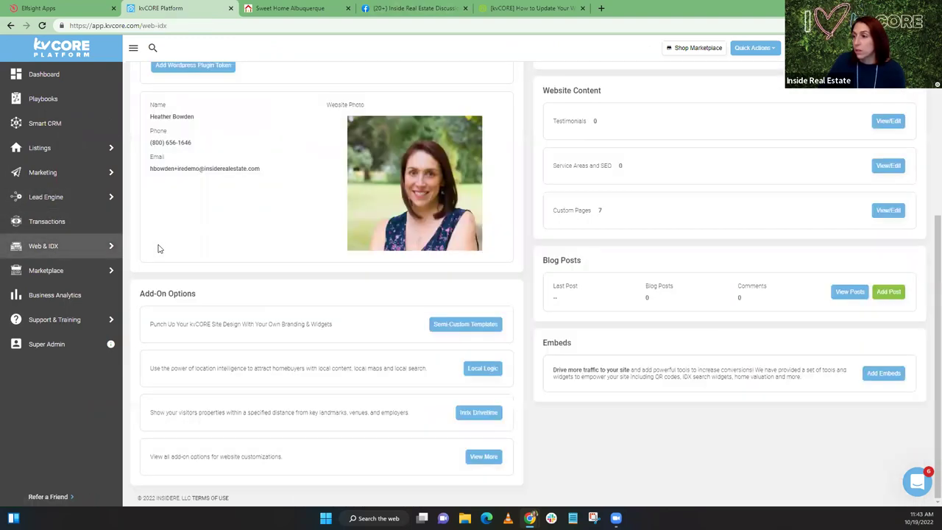
- Open the homepage Widgets list, check the live site, and return to the widgets
{"action": "scroll", "coordinate": [155, 235], "scroll_direction": "up", "scroll_amount": 2}
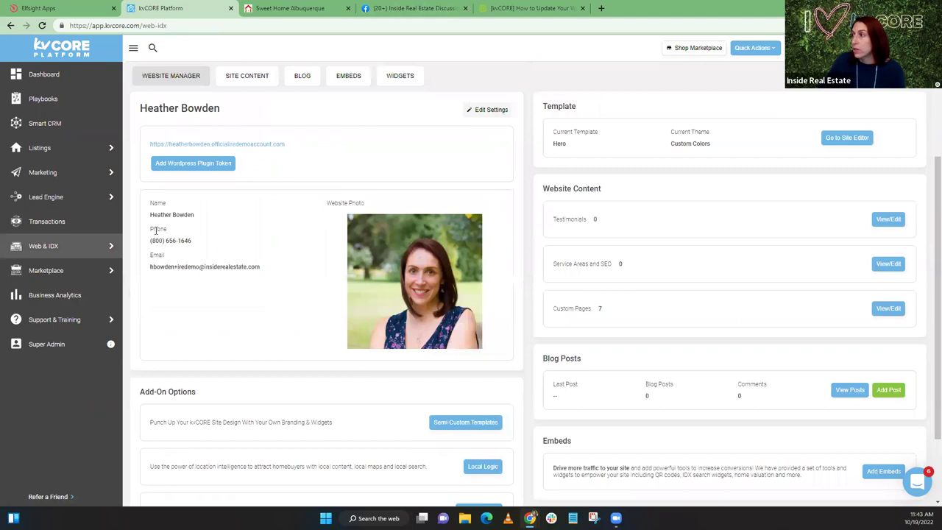
{"action": "left_click", "coordinate": [405, 80]}
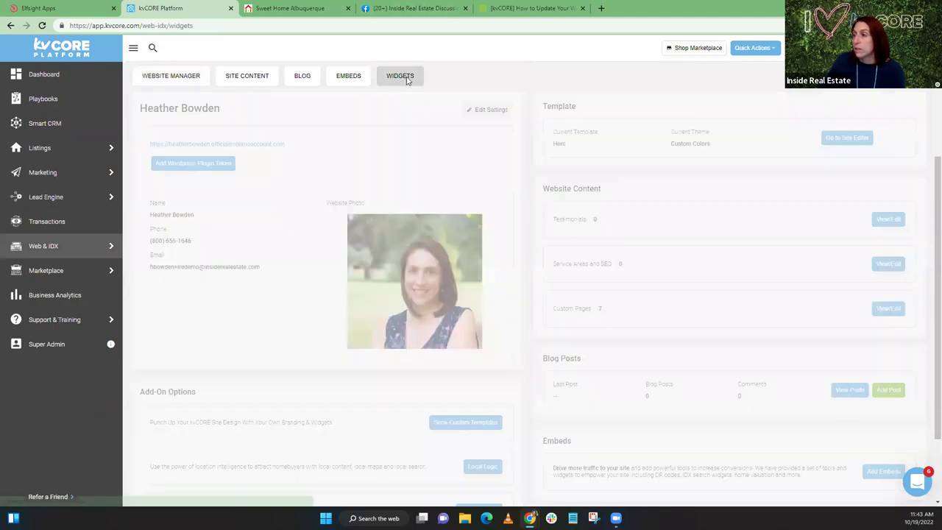
{"action": "scroll", "coordinate": [408, 132], "scroll_direction": "down", "scroll_amount": 3}
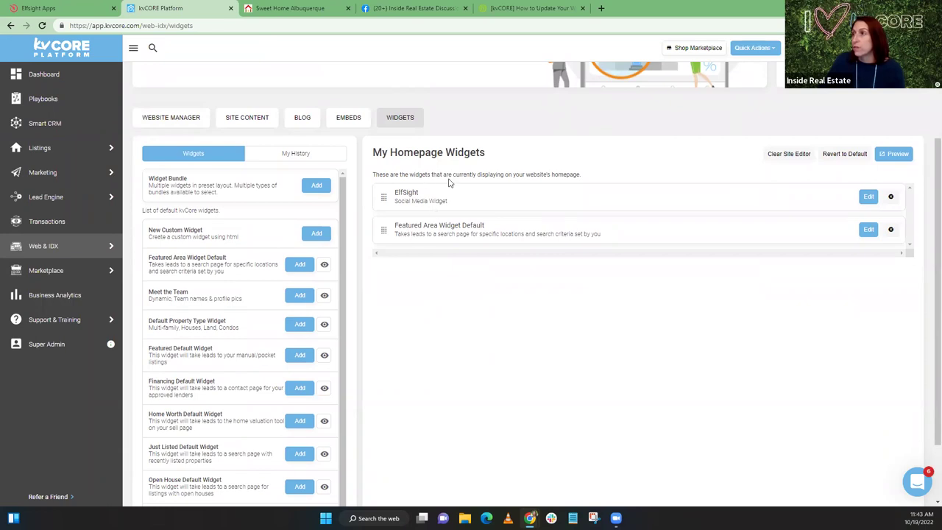
{"action": "left_click", "coordinate": [287, 7]}
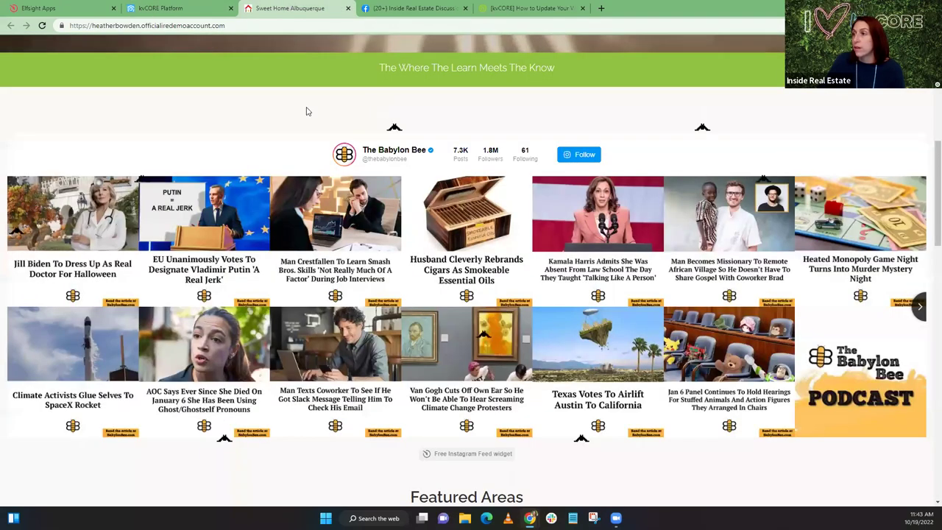
{"action": "scroll", "coordinate": [319, 152], "scroll_direction": "down", "scroll_amount": 7}
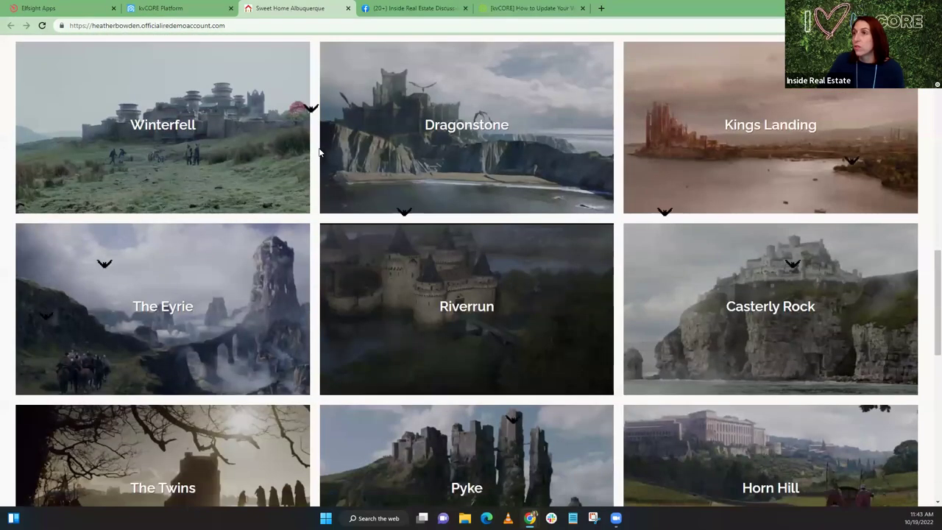
{"action": "left_click", "coordinate": [178, 9]}
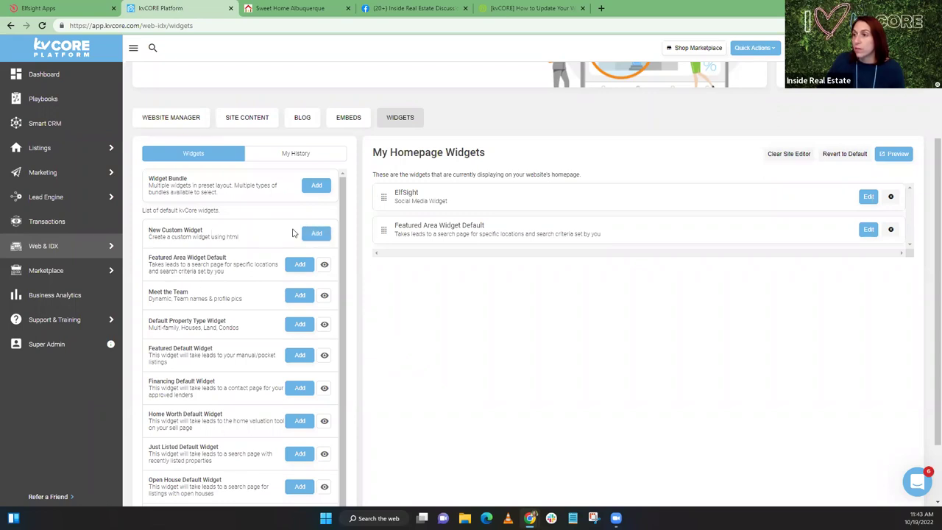
- Create and save custom widget 'Elfsight-Facebook' with a description and only the Elfsight div code
{"action": "left_click", "coordinate": [322, 230]}
{"action": "left_click", "coordinate": [297, 133]}
{"action": "type", "text": "Elfsight-Facebook"}
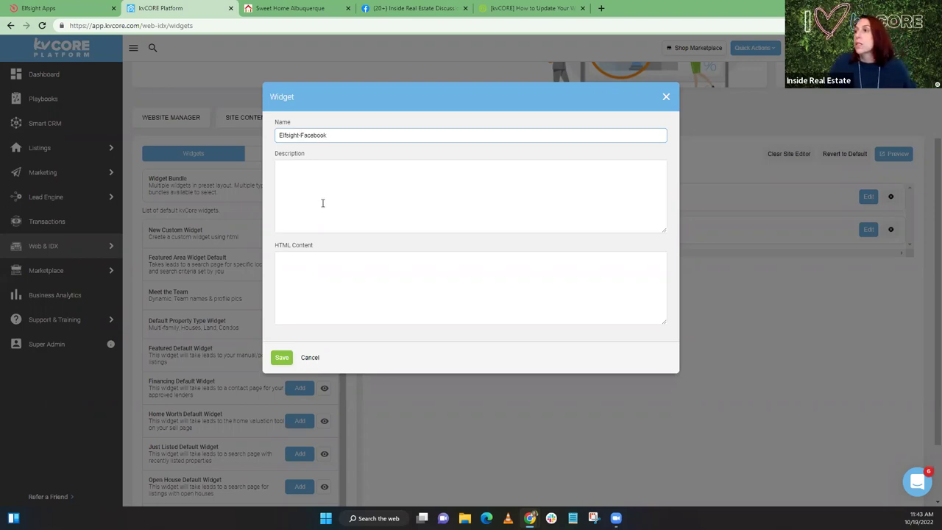
{"action": "left_click", "coordinate": [302, 173]}
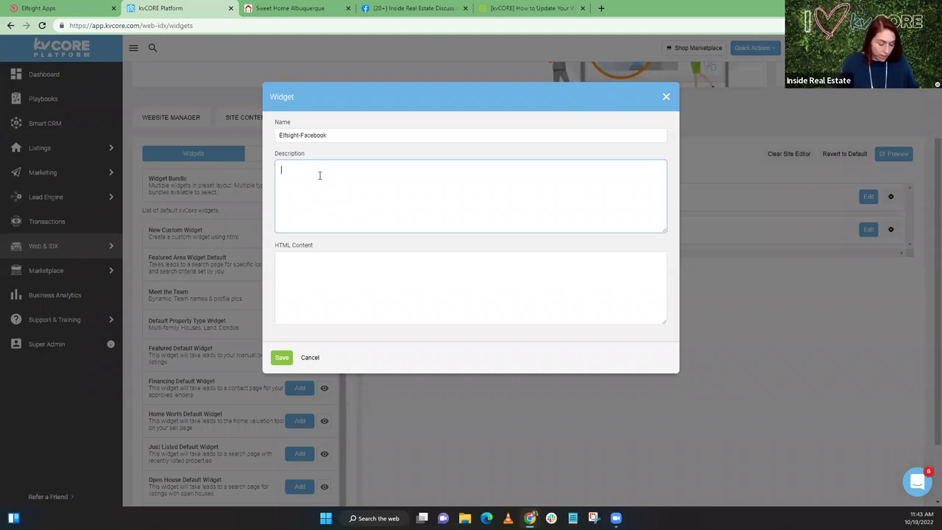
{"action": "type", "text": "My facebook feed"}
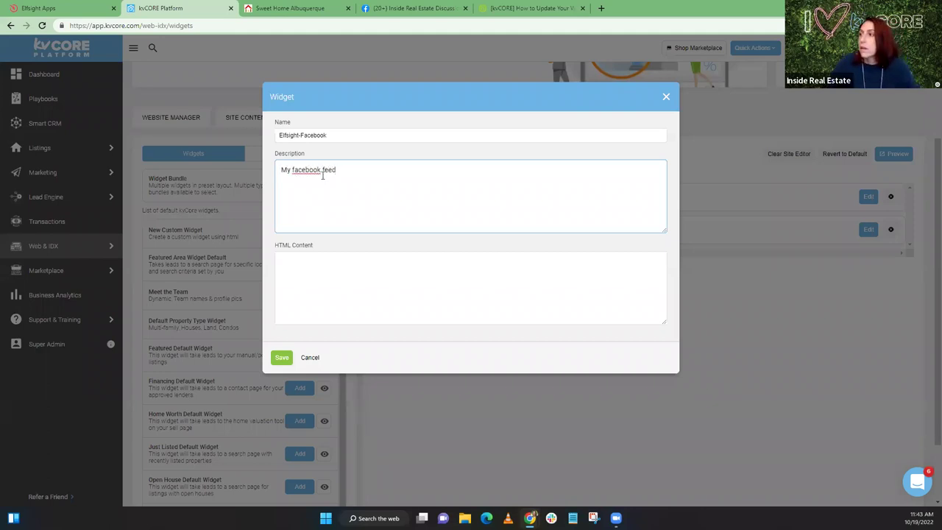
{"action": "left_click", "coordinate": [298, 274]}
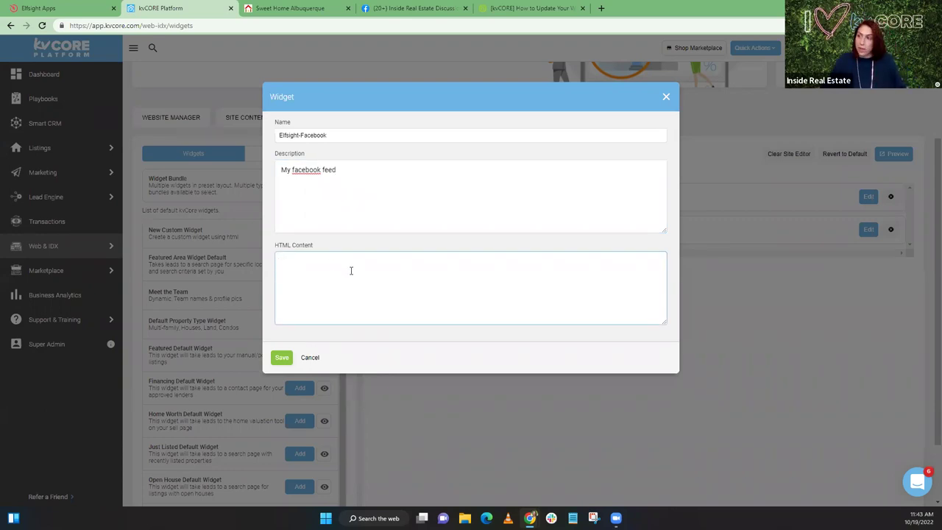
{"action": "type", "text": "<script src=\"https://apps.elfsight.com/p/platform.js\" defer></script> <div class=\"elfsight-app-30285b80-c405-4bcd-aad2-37d90cdadddc\"></div>"}
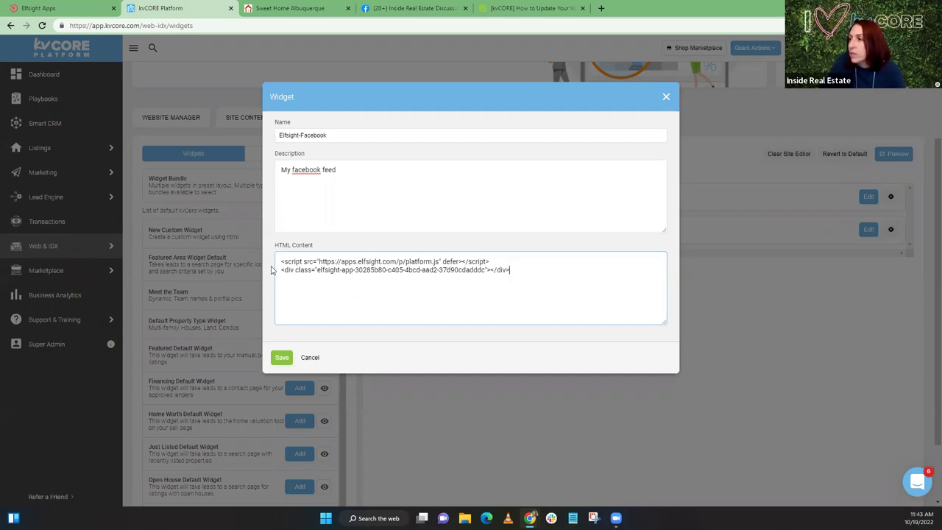
{"action": "left_click_drag", "start_coordinate": [281, 262], "coordinate": [492, 261]}
{"action": "key", "text": "Delete"}
{"action": "key", "text": "Delete"}
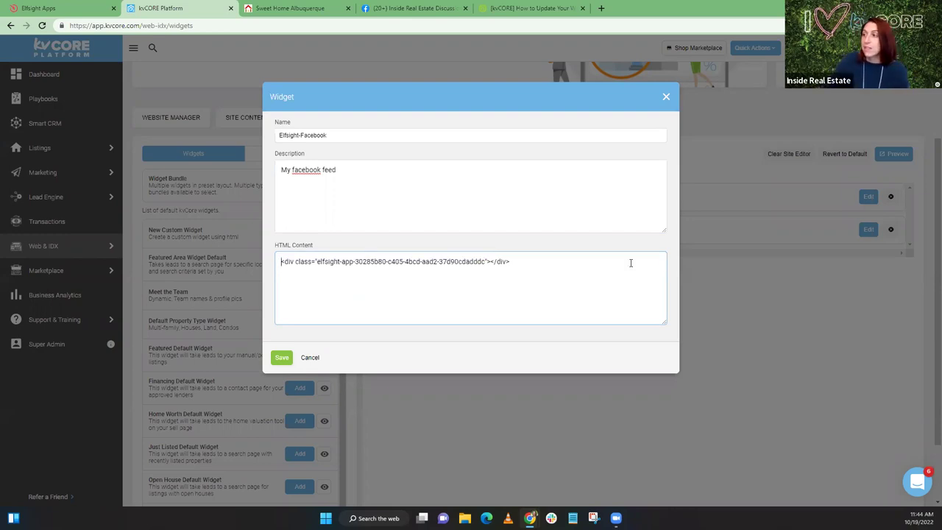
{"action": "left_click_drag", "start_coordinate": [404, 274], "coordinate": [248, 280]}
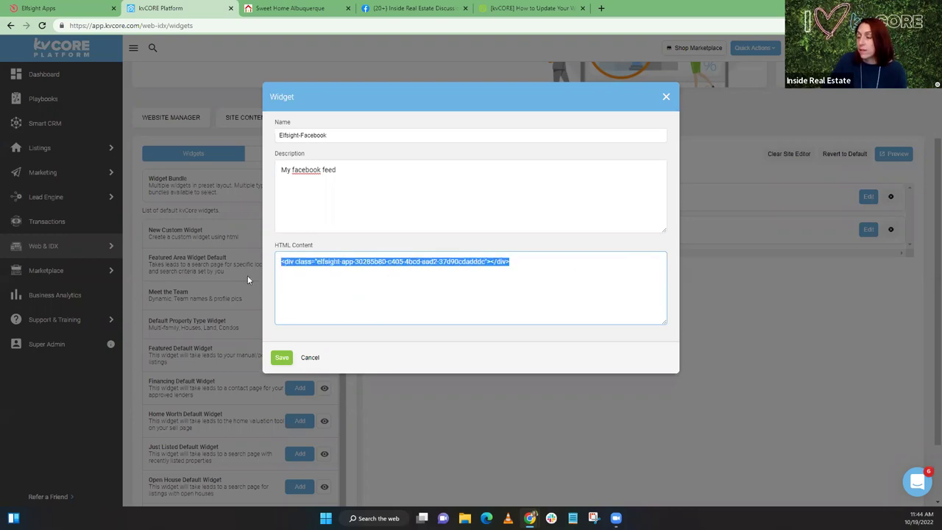
{"action": "left_click", "coordinate": [279, 361]}
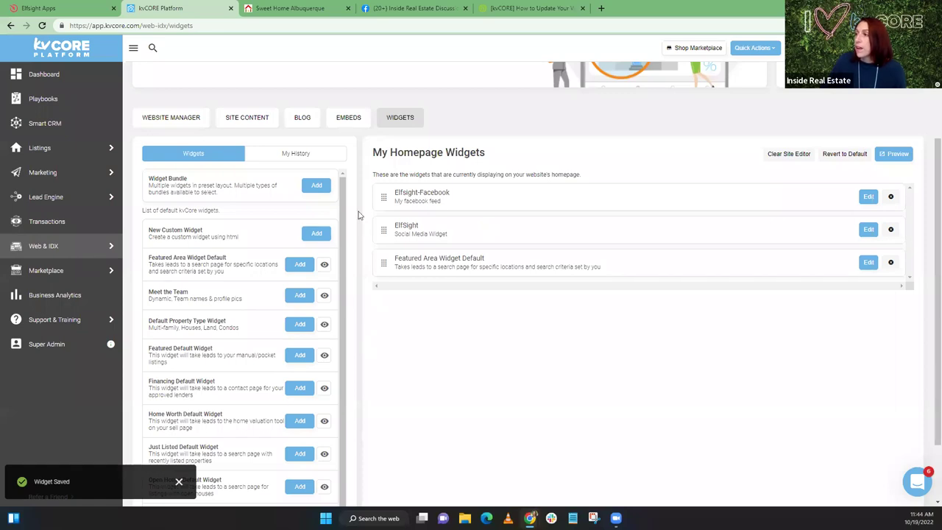
- Move Elfsight-Facebook below Featured Area Widget Default and preview the updated website homepage
{"action": "left_click_drag", "start_coordinate": [384, 198], "coordinate": [386, 265]}
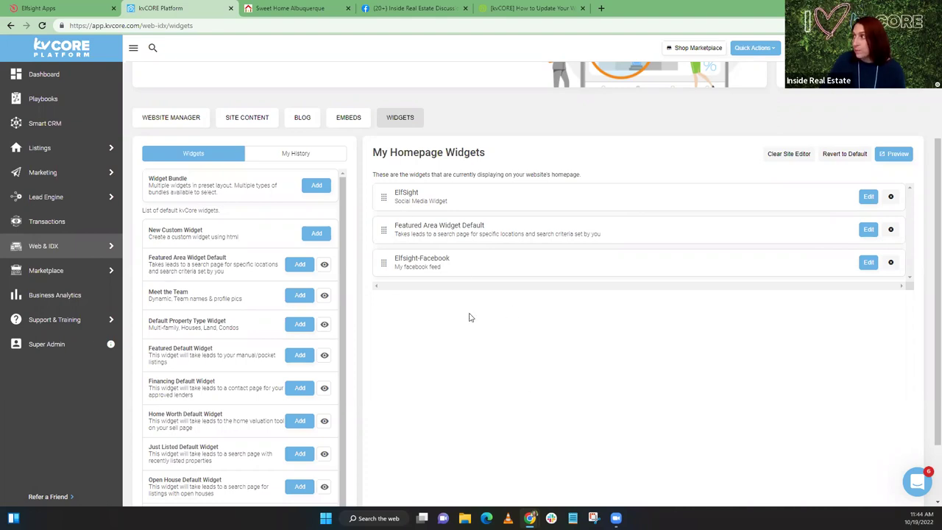
{"action": "left_click", "coordinate": [894, 157]}
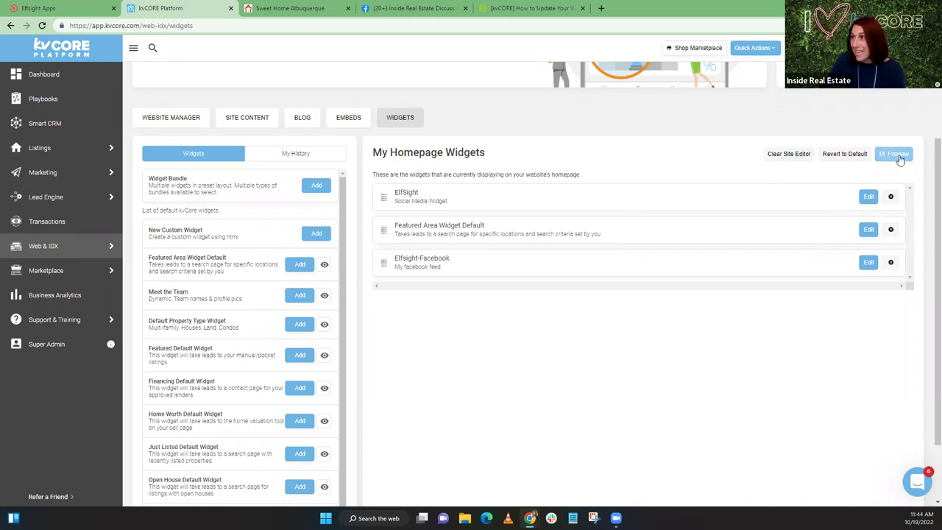
{"action": "left_click", "coordinate": [348, 8]}
{"action": "left_click", "coordinate": [896, 156]}
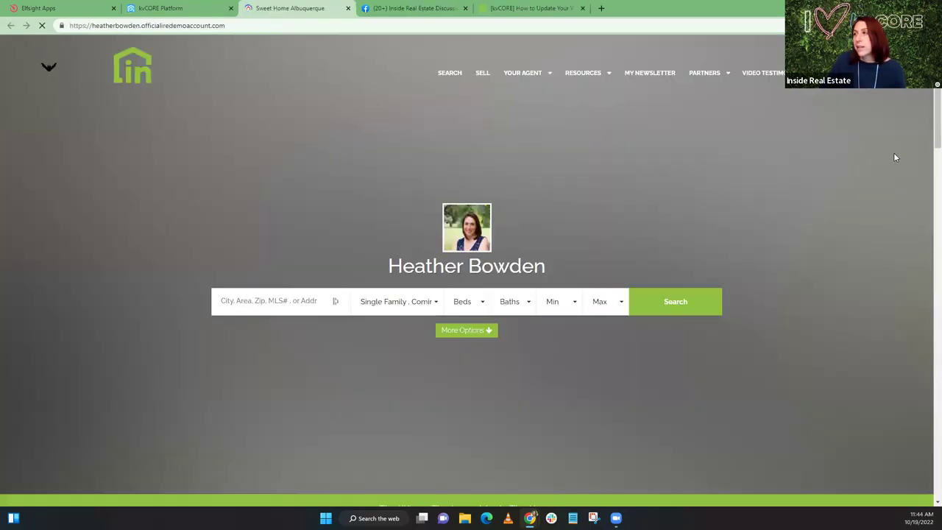
{"action": "scroll", "coordinate": [543, 142], "scroll_direction": "down", "scroll_amount": 2}
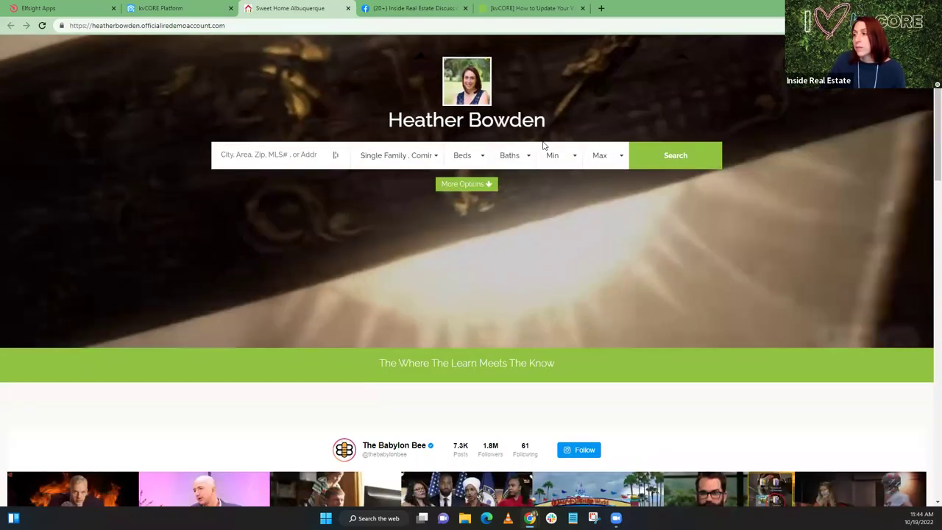
{"action": "scroll", "coordinate": [542, 145], "scroll_direction": "down", "scroll_amount": 8}
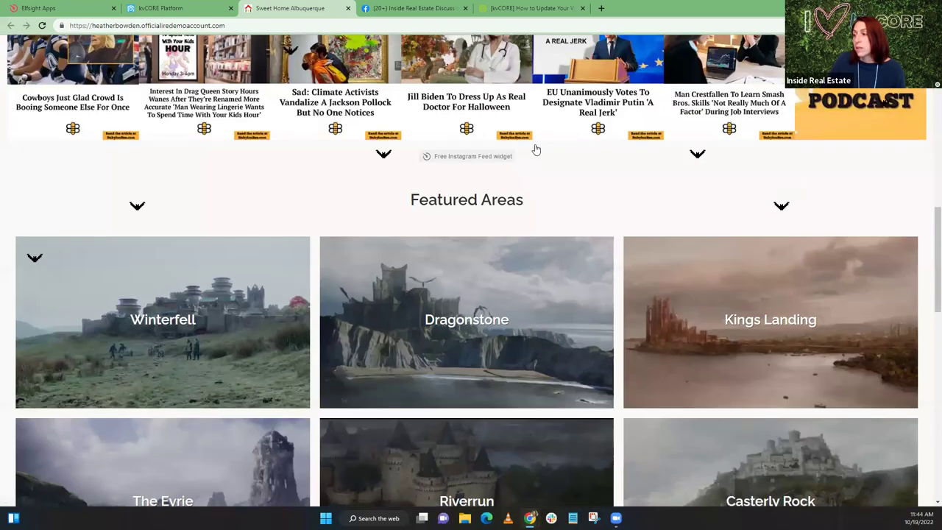
{"action": "scroll", "coordinate": [530, 151], "scroll_direction": "down", "scroll_amount": 7}
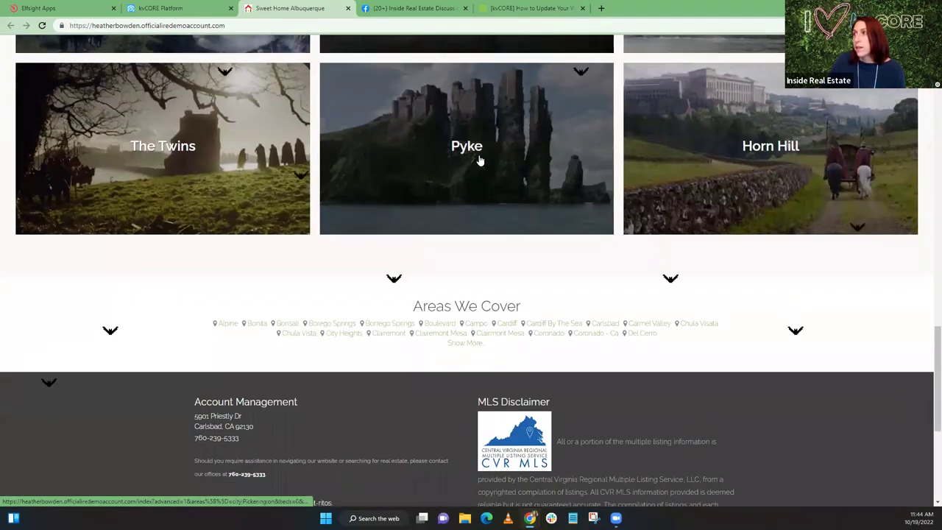
{"action": "left_click", "coordinate": [260, 26]}
{"action": "left_click", "coordinate": [261, 25]}
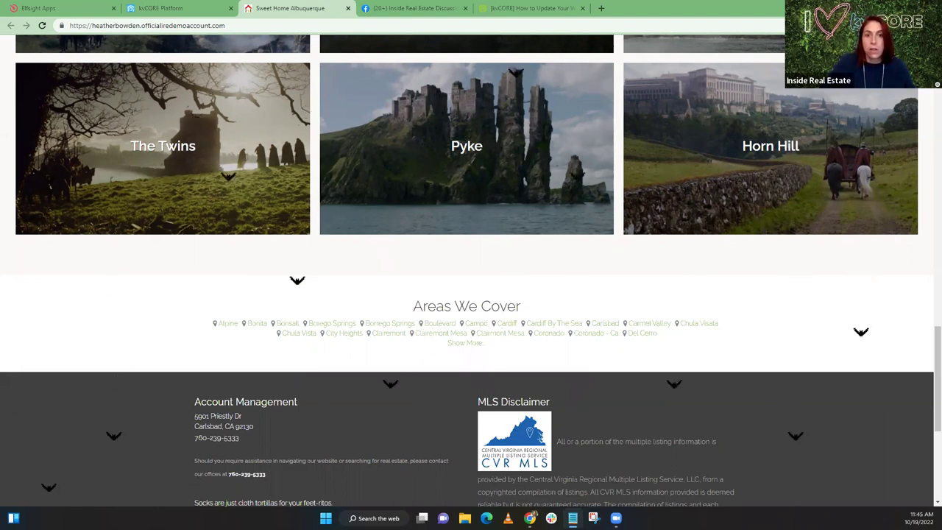
{"action": "left_click", "coordinate": [266, 25]}
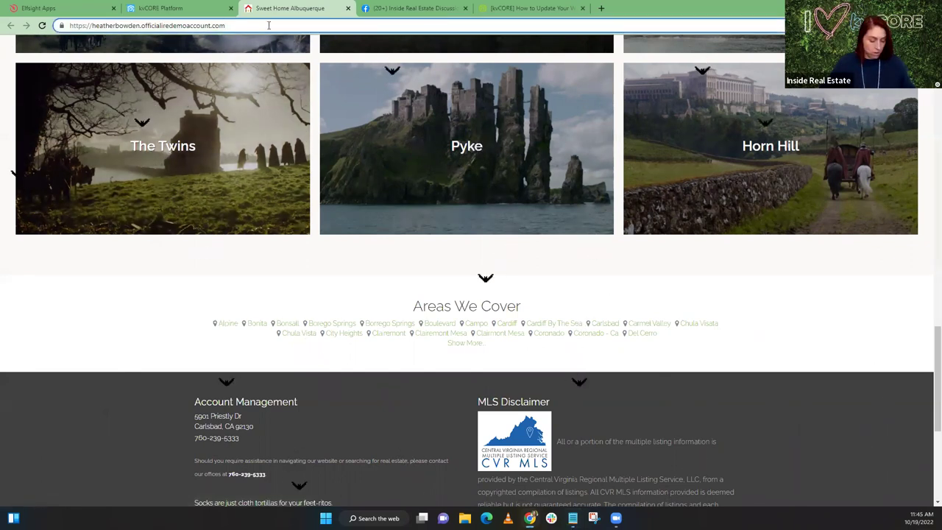
- Reload the site with /?FLUSH_CACHE=1 appended, then return to the agent's homepage
{"action": "type", "text": "/?FLUSH_CACHE=1"}
{"action": "key", "text": "Return"}
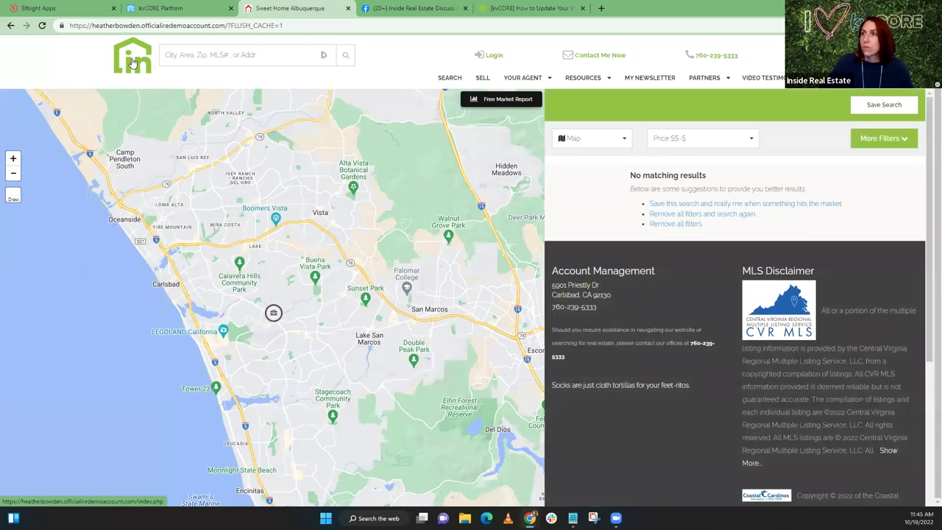
{"action": "left_click", "coordinate": [132, 63]}
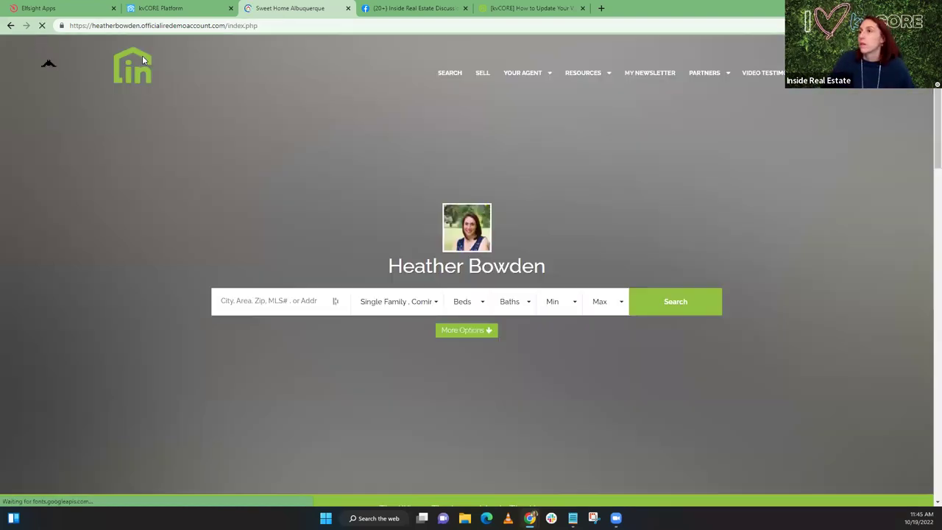
- Scroll the homepage to the Realty Works Group Facebook feed below the Featured Areas tiles
{"action": "scroll", "coordinate": [184, 182], "scroll_direction": "down", "scroll_amount": 7}
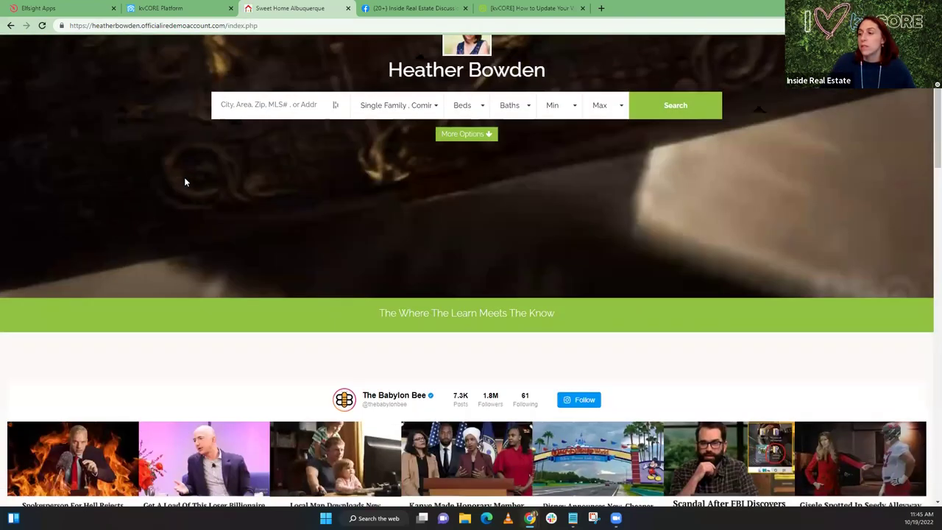
{"action": "scroll", "coordinate": [184, 181], "scroll_direction": "down", "scroll_amount": 9}
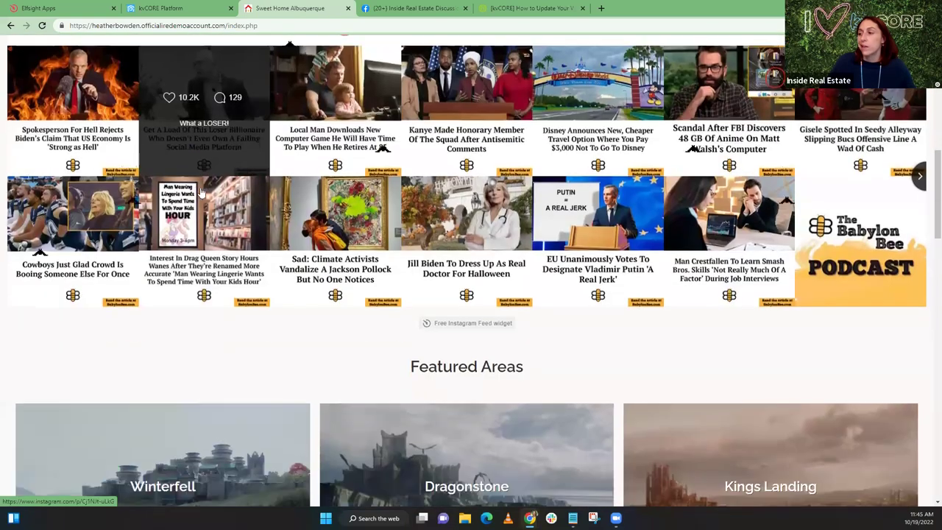
{"action": "scroll", "coordinate": [202, 193], "scroll_direction": "down", "scroll_amount": 5}
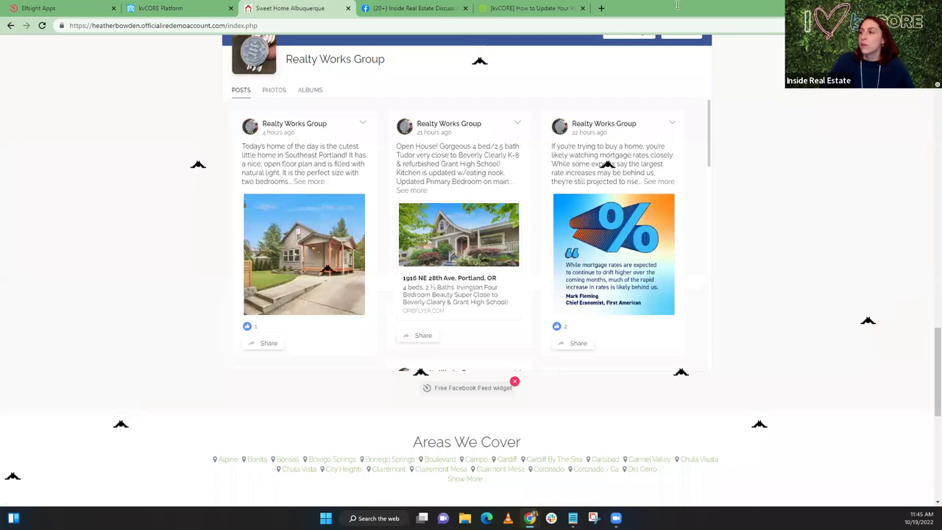
{"action": "scroll", "coordinate": [559, 239], "scroll_direction": "up", "scroll_amount": 1}
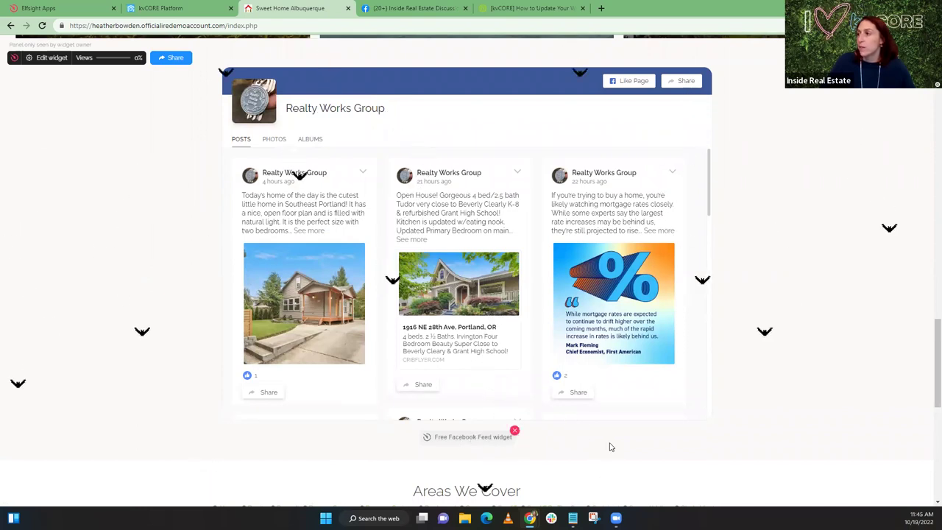
{"action": "scroll", "coordinate": [623, 442], "scroll_direction": "up", "scroll_amount": 2}
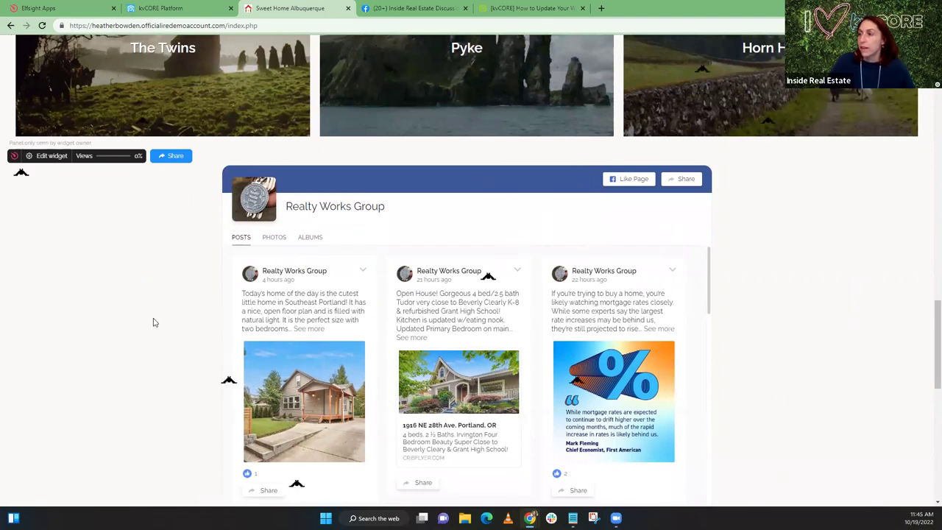
{"action": "scroll", "coordinate": [154, 322], "scroll_direction": "up", "scroll_amount": 1}
{"action": "scroll", "coordinate": [153, 322], "scroll_direction": "down", "scroll_amount": 2}
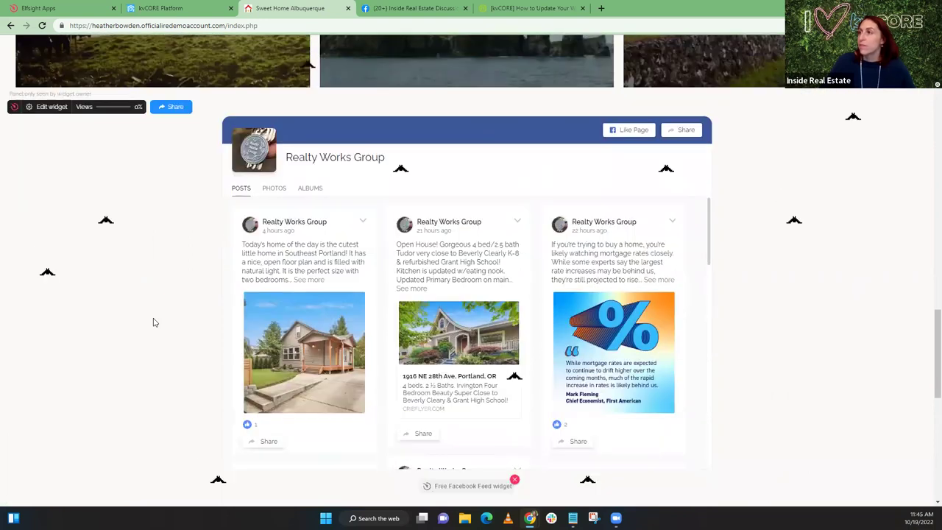
{"action": "scroll", "coordinate": [154, 323], "scroll_direction": "up", "scroll_amount": 2}
{"action": "scroll", "coordinate": [154, 322], "scroll_direction": "up", "scroll_amount": 3}
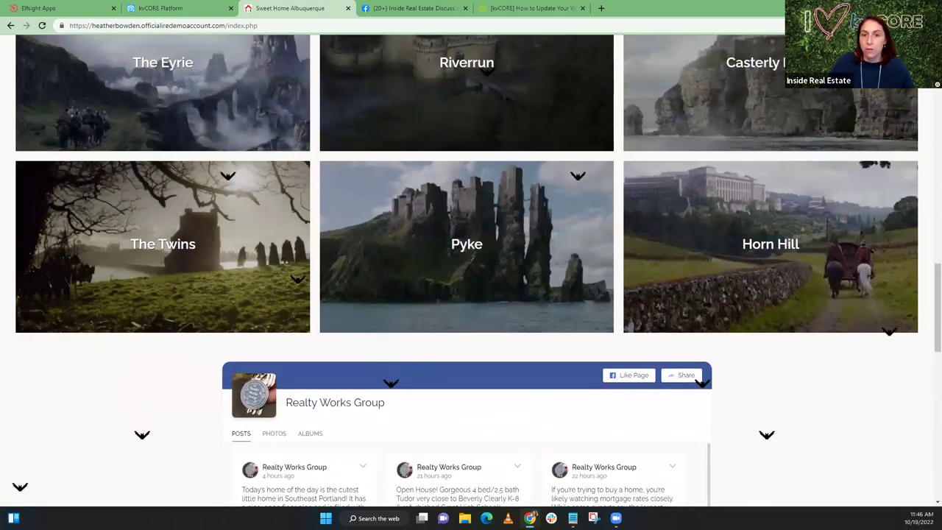
{"action": "left_click", "coordinate": [394, 7]}
- Review the Halloween flying-bats help article, then return to the Elfsight embed code
{"action": "left_click", "coordinate": [515, 8]}
{"action": "left_click_drag", "start_coordinate": [660, 25], "coordinate": [69, 25]}
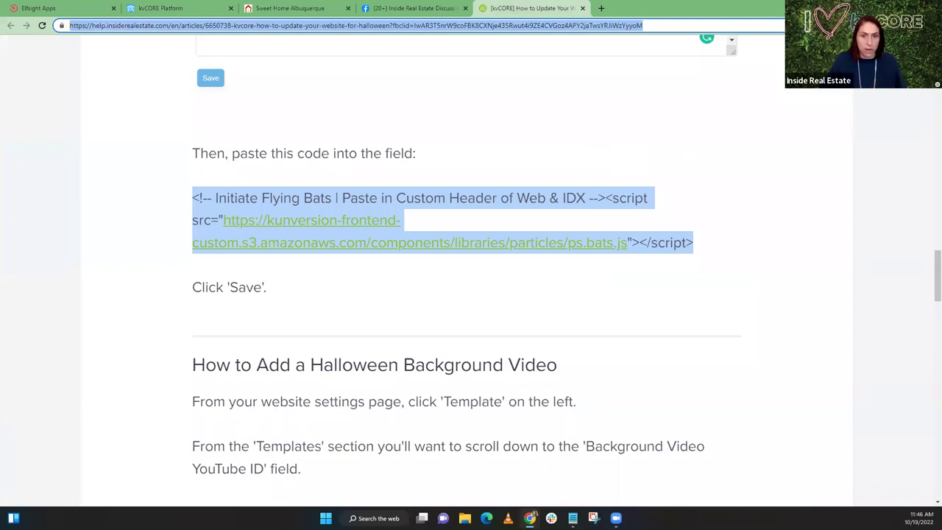
{"action": "key", "text": "Escape"}
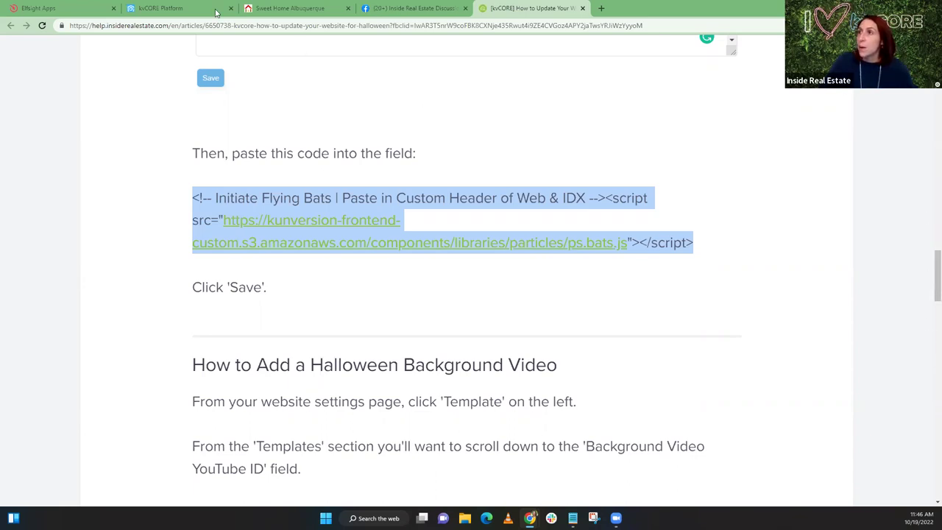
{"action": "left_click", "coordinate": [160, 7]}
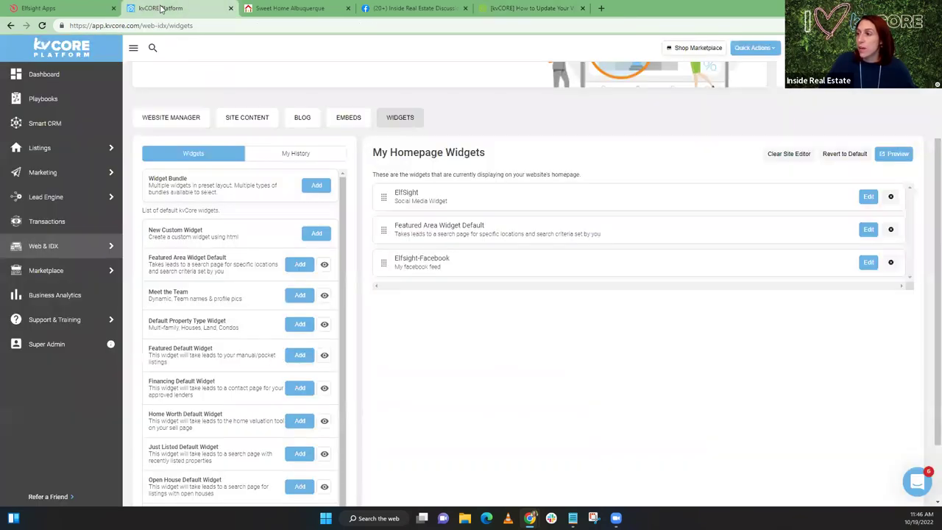
{"action": "left_click", "coordinate": [33, 8]}
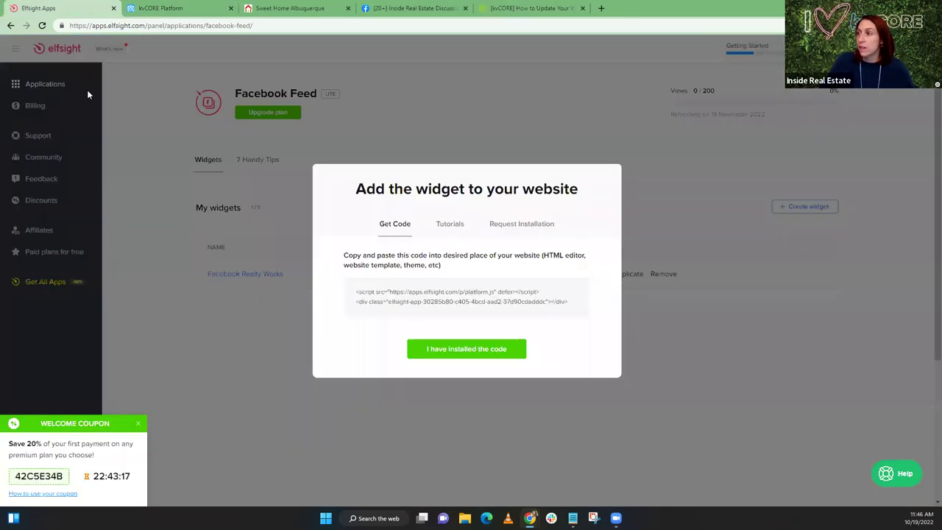
- Copy the Facebook Realty Works embed code's script and div lines, then return to kvCORE widgets
{"action": "left_click_drag", "start_coordinate": [355, 291], "coordinate": [447, 292]}
{"action": "left_click_drag", "start_coordinate": [565, 298], "coordinate": [564, 299]}
{"action": "left_click", "coordinate": [565, 294]}
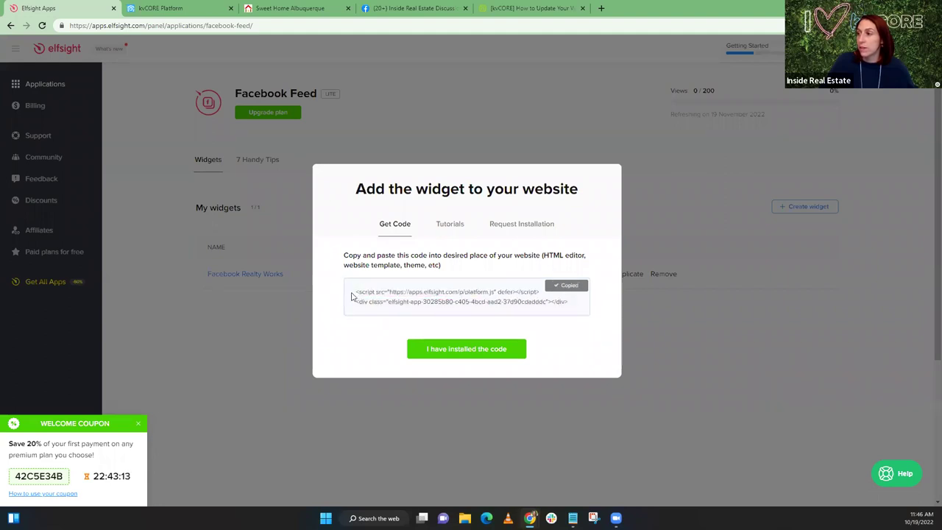
{"action": "left_click_drag", "start_coordinate": [354, 303], "coordinate": [569, 315]}
{"action": "left_click", "coordinate": [570, 315]}
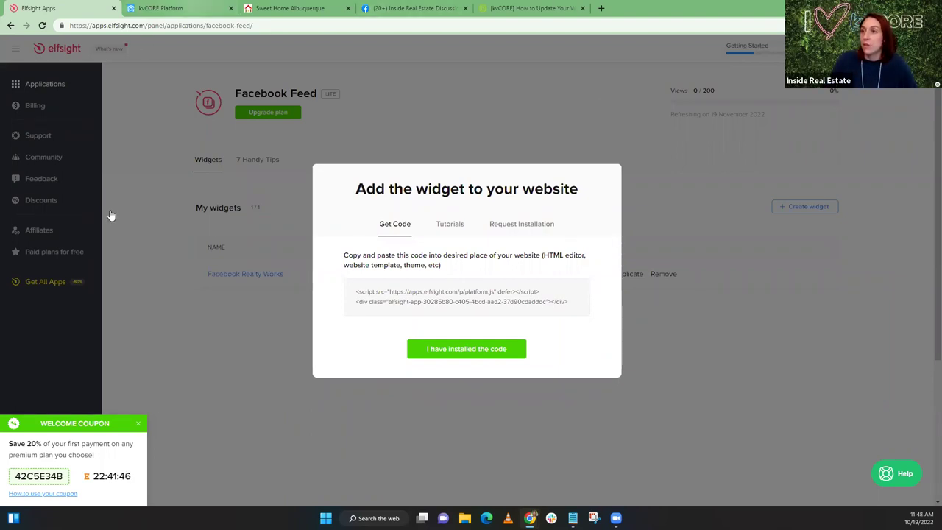
{"action": "key", "text": "ctrl+Tab"}
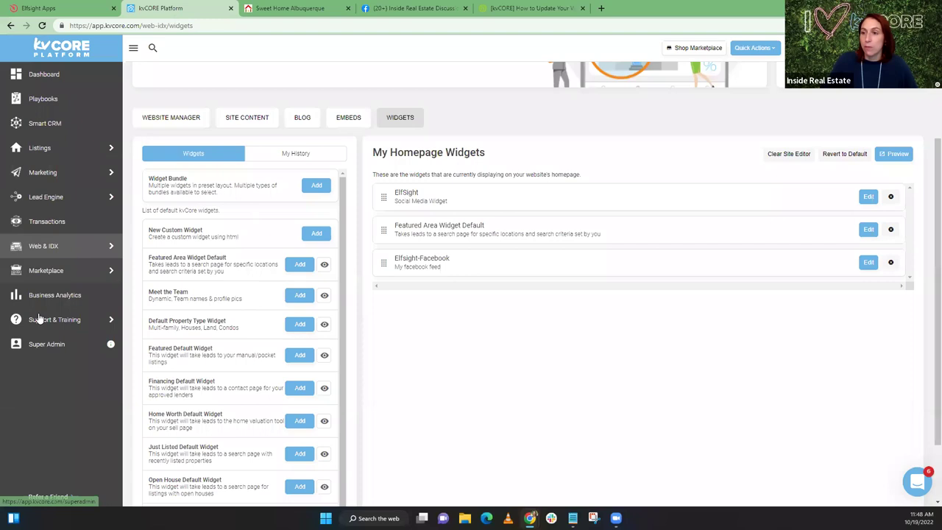
- Browse the kvCORE Marketplace add-ons and view details of the Done For You service
{"action": "left_click", "coordinate": [49, 274]}
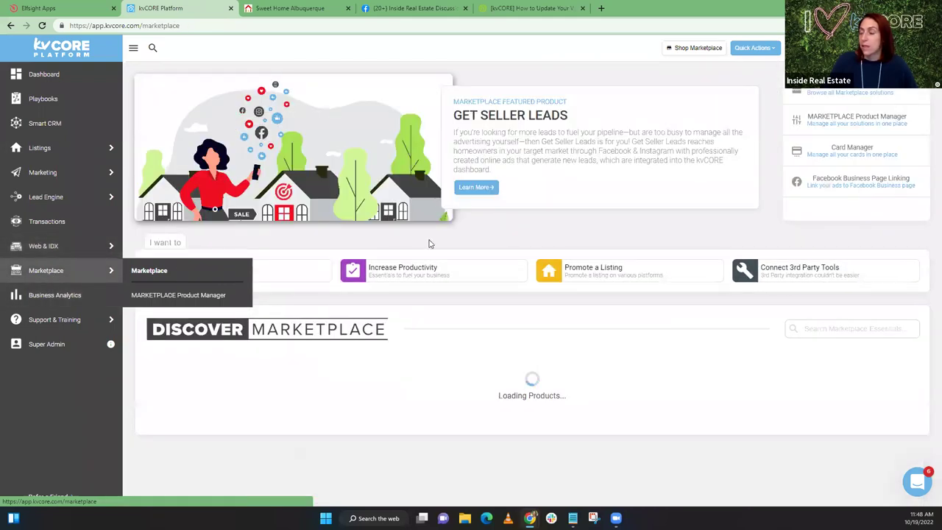
{"action": "scroll", "coordinate": [431, 248], "scroll_direction": "down", "scroll_amount": 5}
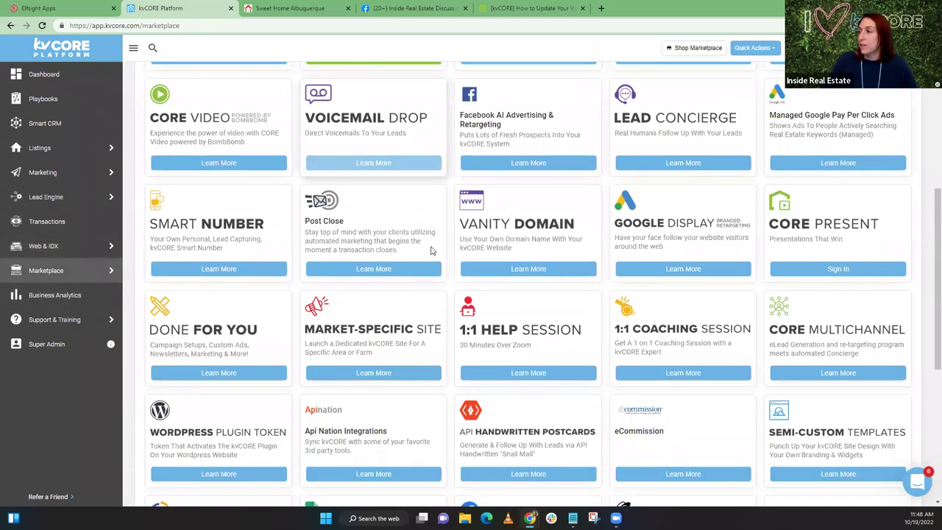
{"action": "scroll", "coordinate": [430, 250], "scroll_direction": "down", "scroll_amount": 1}
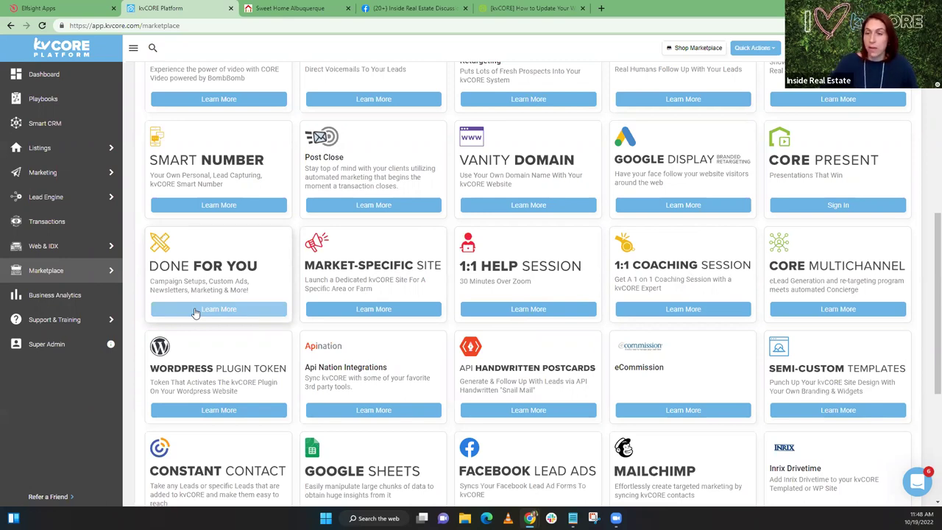
{"action": "left_click", "coordinate": [246, 317]}
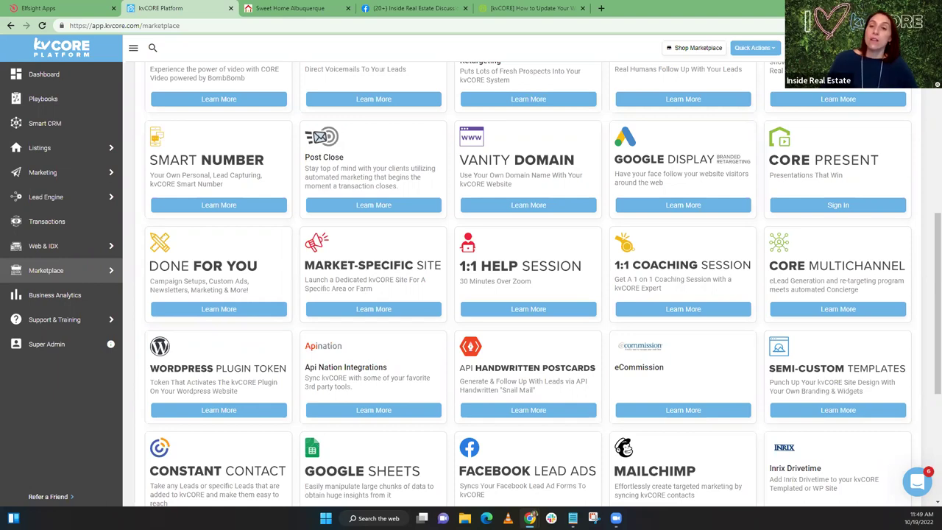
{"action": "left_click", "coordinate": [602, 8]}
- Load the Inside Real Estate YouTube channel, play the kvCORE Success Meetups playlist and pause the ad
{"action": "key", "text": "ctrl+v"}
{"action": "key", "text": "Return"}
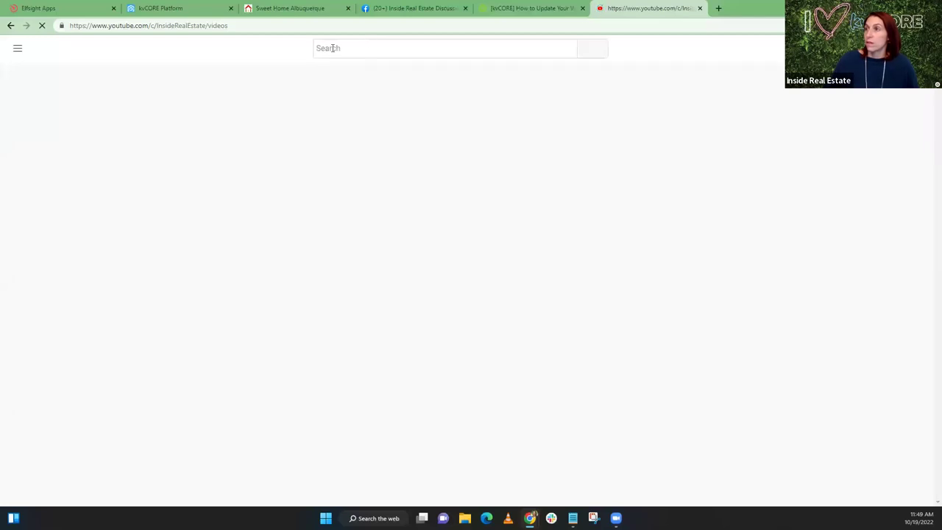
{"action": "left_click", "coordinate": [155, 26]}
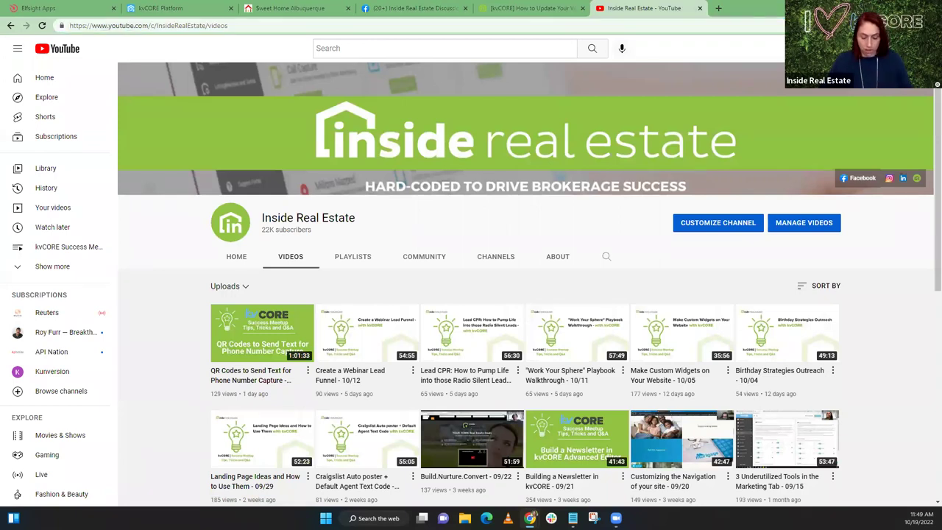
{"action": "left_click", "coordinate": [341, 259]}
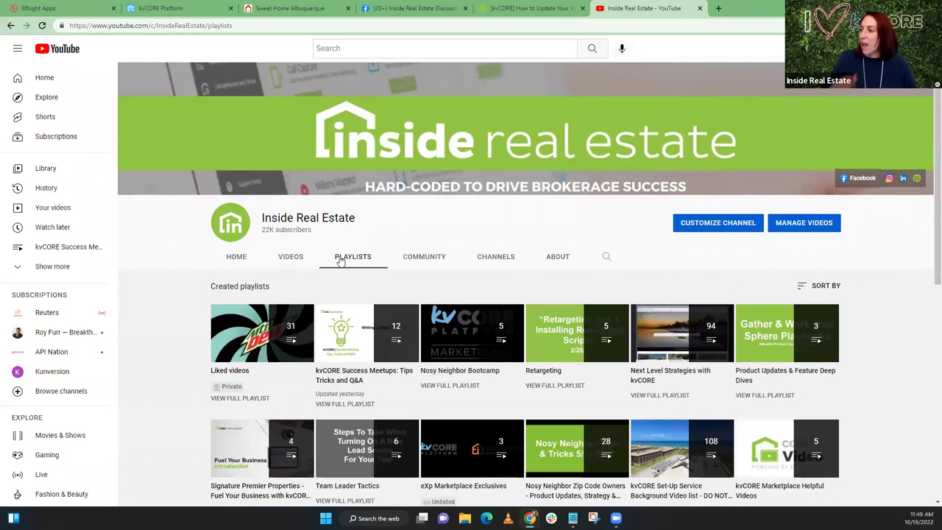
{"action": "left_click", "coordinate": [354, 376]}
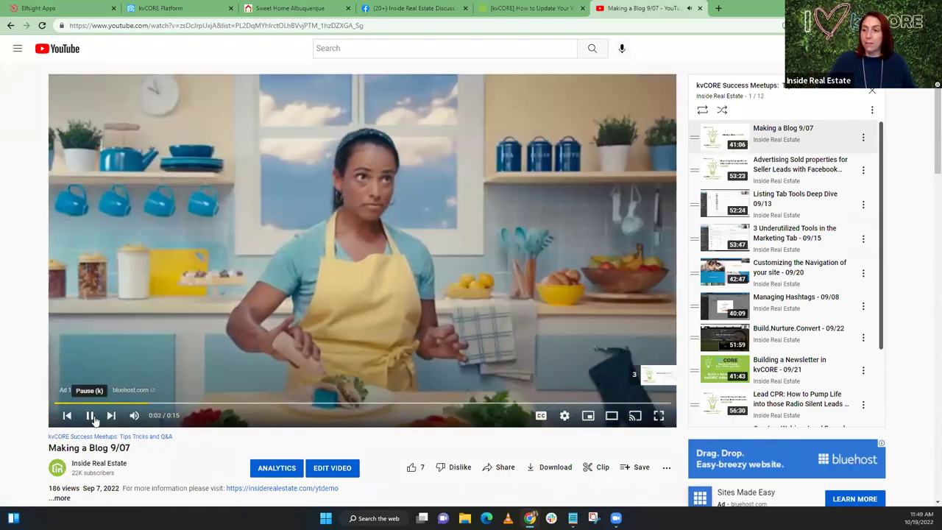
{"action": "left_click", "coordinate": [89, 415]}
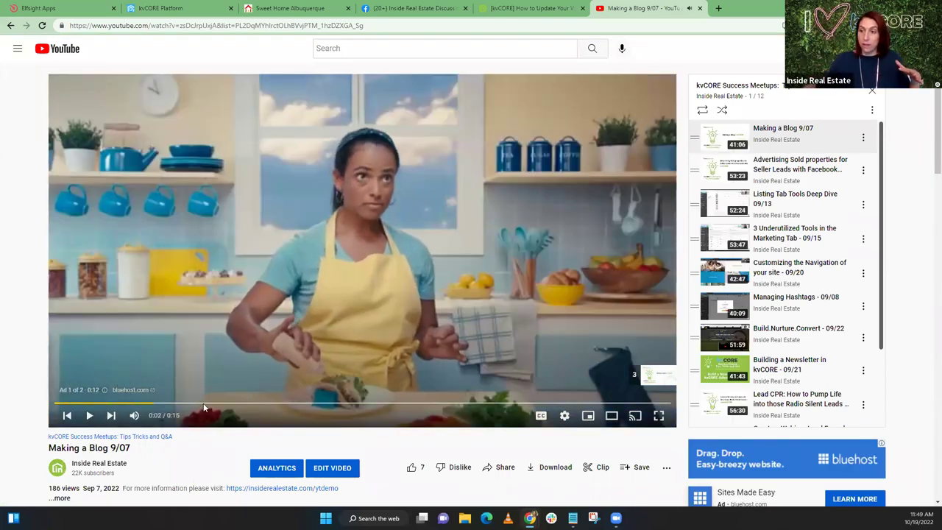
- View the full 12-video kvCORE Success Meetups playlist, then return to the kvCORE Marketplace tab
{"action": "scroll", "coordinate": [186, 363], "scroll_direction": "down", "scroll_amount": 2}
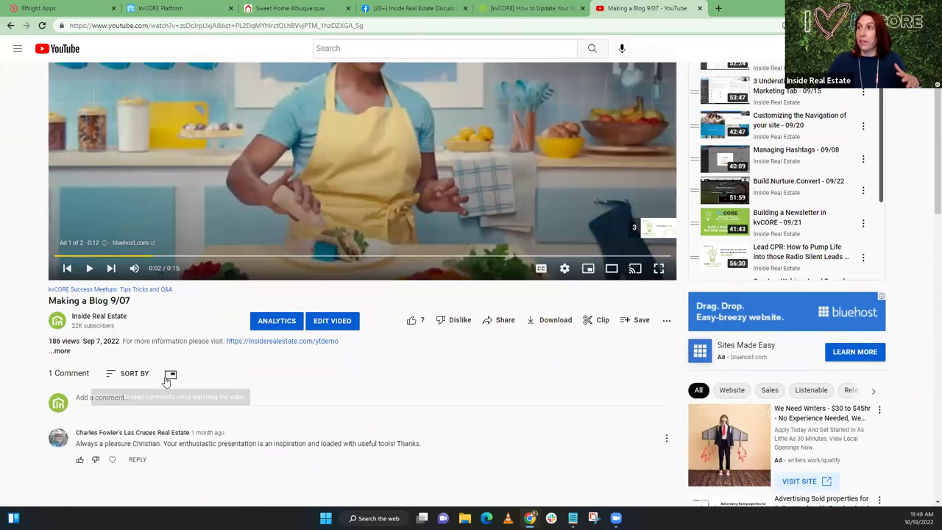
{"action": "scroll", "coordinate": [166, 338], "scroll_direction": "up", "scroll_amount": 2}
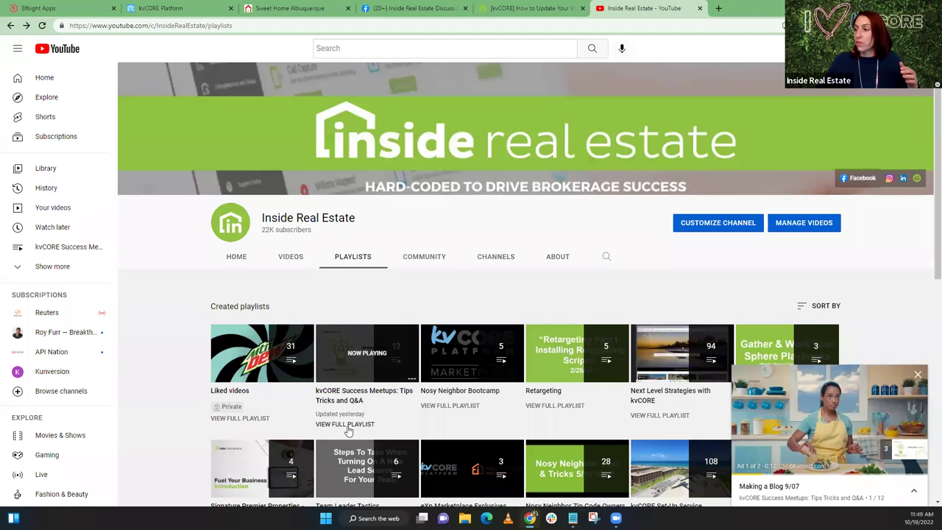
{"action": "left_click", "coordinate": [343, 424]}
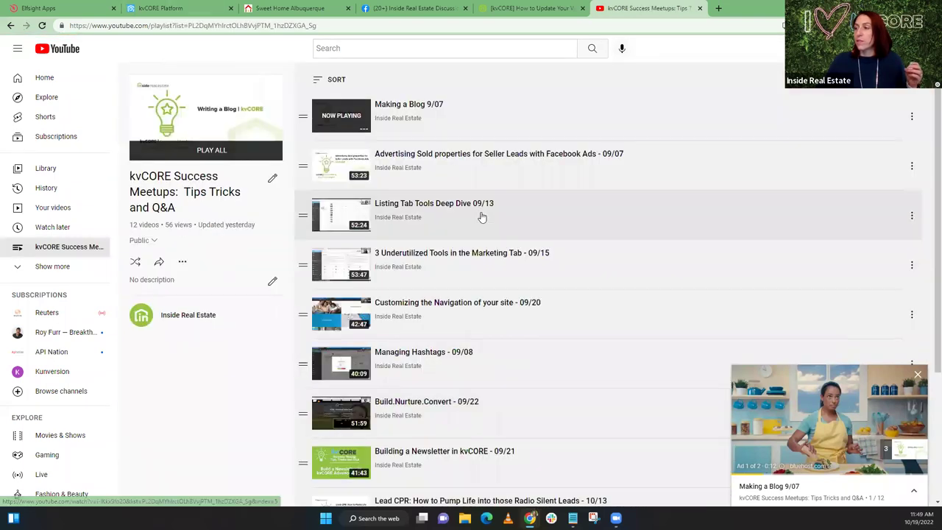
{"action": "scroll", "coordinate": [471, 258], "scroll_direction": "down", "scroll_amount": 2}
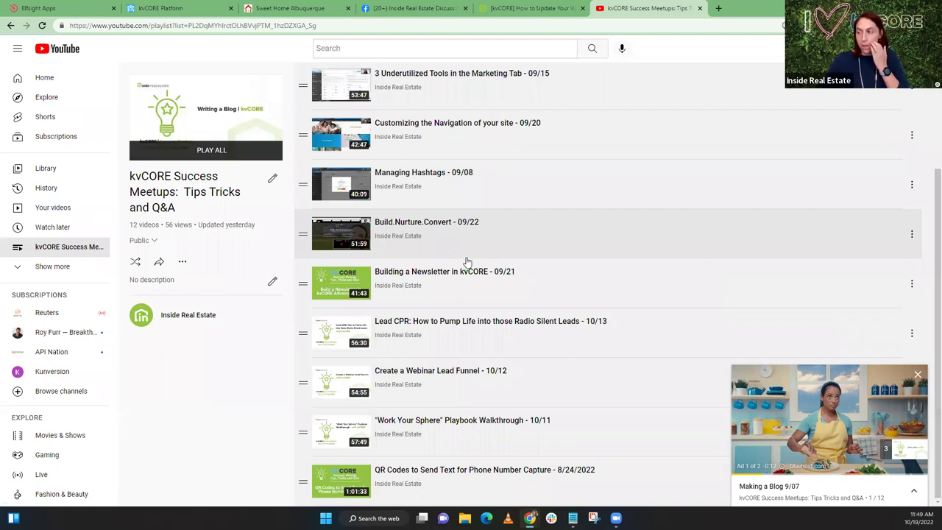
{"action": "scroll", "coordinate": [466, 263], "scroll_direction": "up", "scroll_amount": 2}
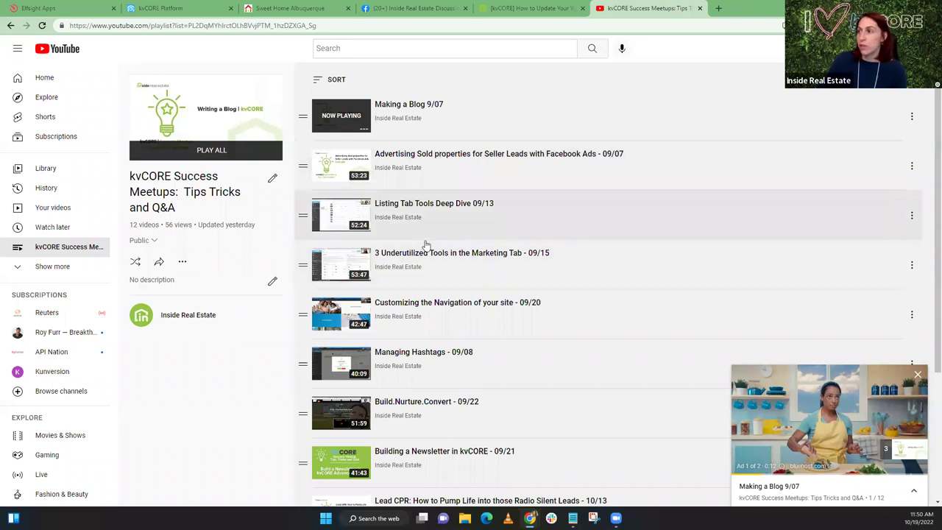
{"action": "scroll", "coordinate": [679, 404], "scroll_direction": "down", "scroll_amount": 2}
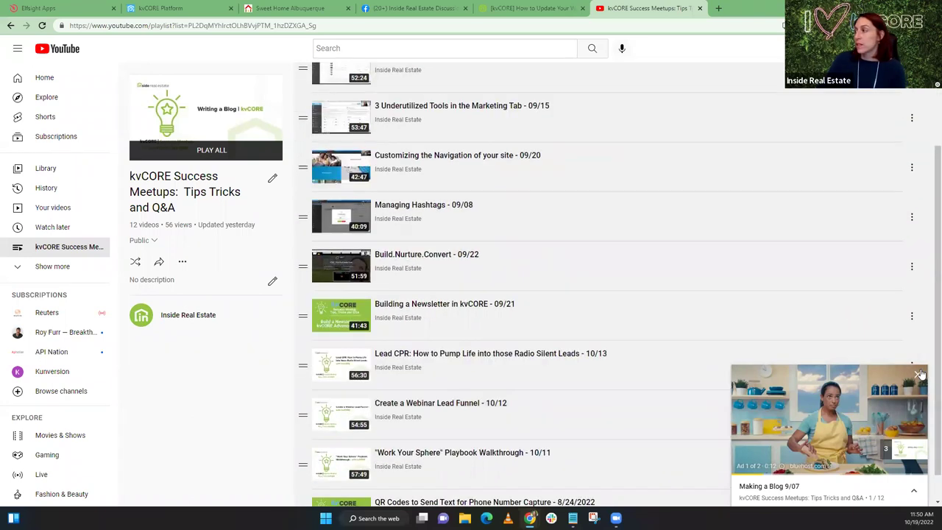
{"action": "scroll", "coordinate": [499, 359], "scroll_direction": "up", "scroll_amount": 2}
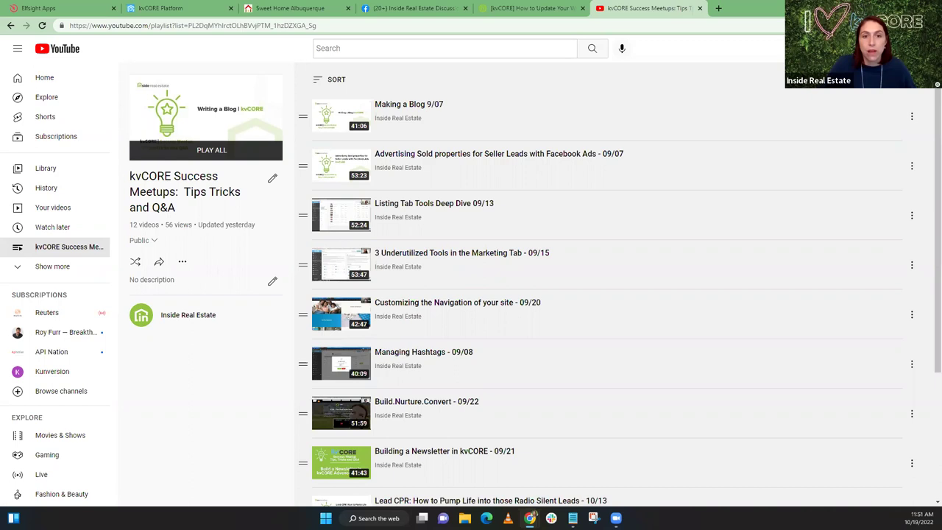
{"action": "left_click", "coordinate": [150, 8]}
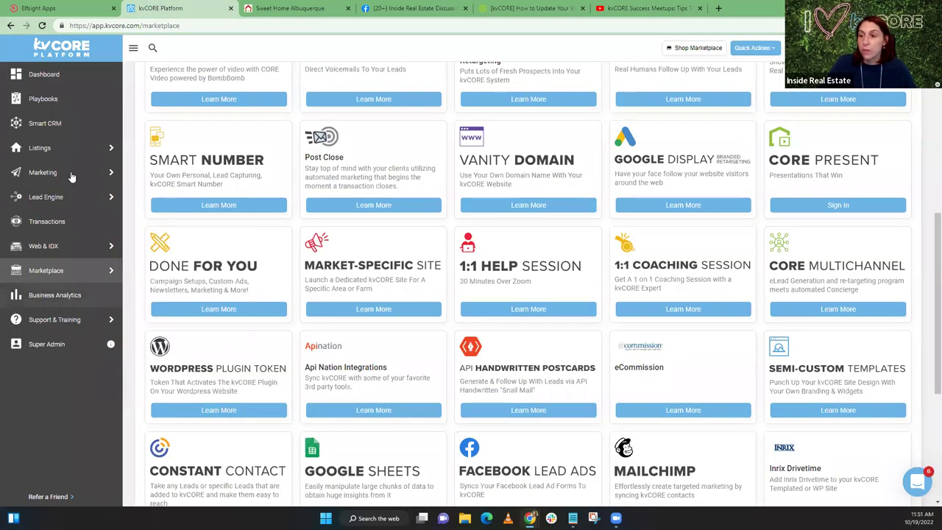
- Check the Support & Training Next Level Coaching sign-in page, then close it
{"action": "mouse_move", "coordinate": [46, 324]}
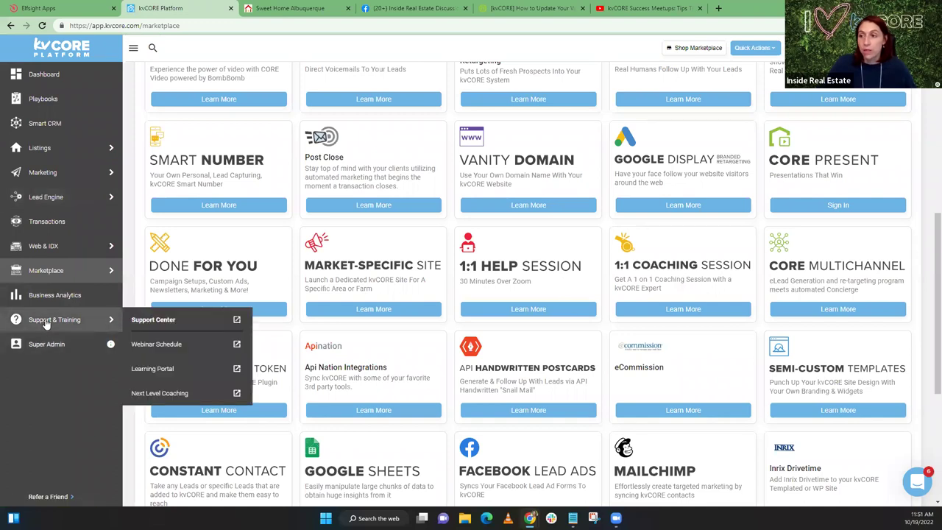
{"action": "left_click", "coordinate": [170, 395]}
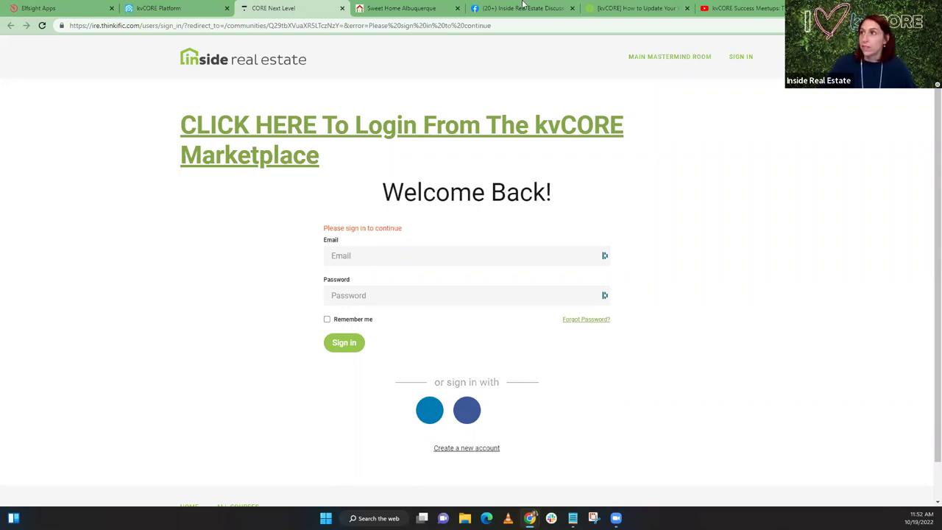
{"action": "key", "text": "ctrl+w"}
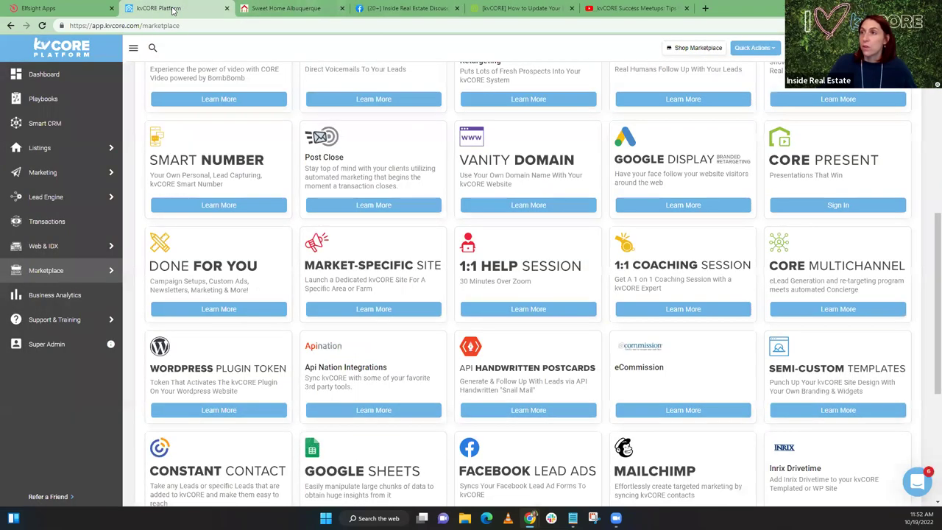
- Go to the Web & IDX website manager listing the Add-On Options
{"action": "mouse_move", "coordinate": [111, 197]}
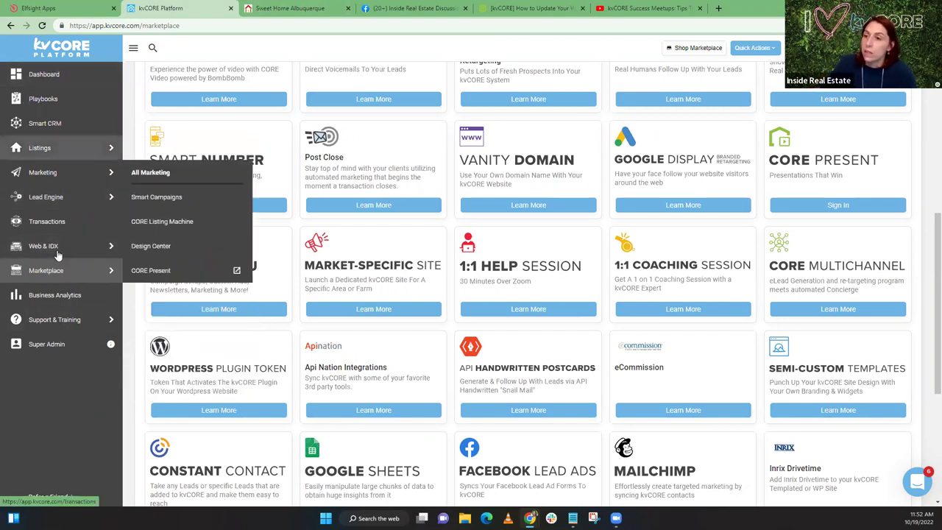
{"action": "mouse_move", "coordinate": [46, 247]}
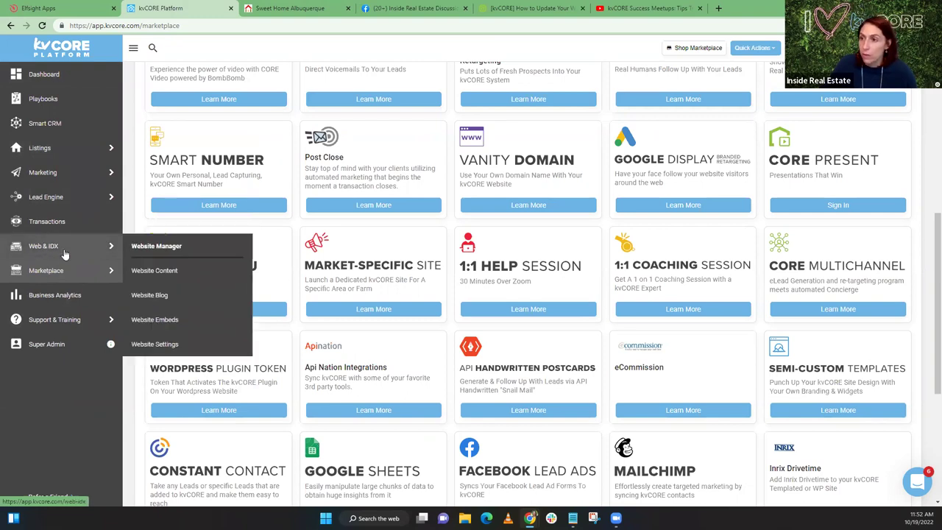
{"action": "mouse_move", "coordinate": [100, 250]}
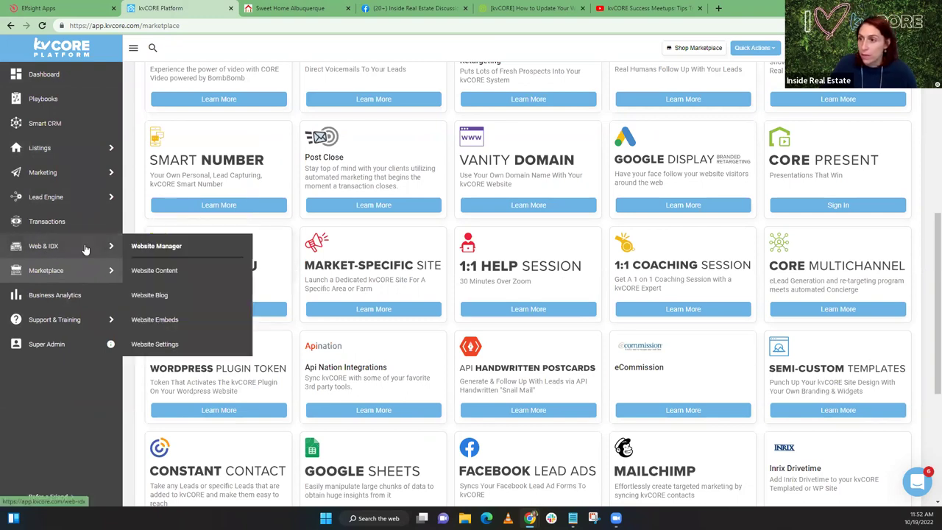
{"action": "left_click", "coordinate": [156, 245]}
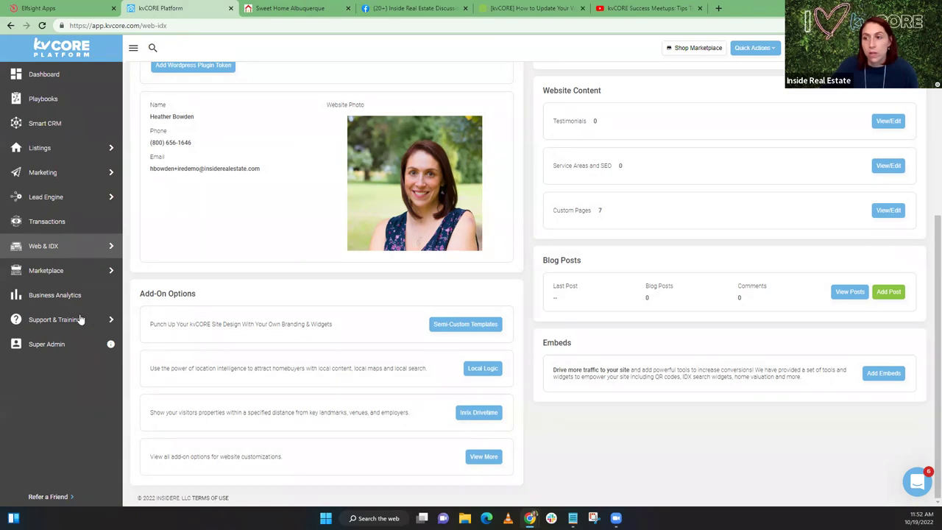
- Show the Website Manager tab: Hero template, Custom Colors, 7 custom pages, no blog posts
{"action": "mouse_move", "coordinate": [79, 319]}
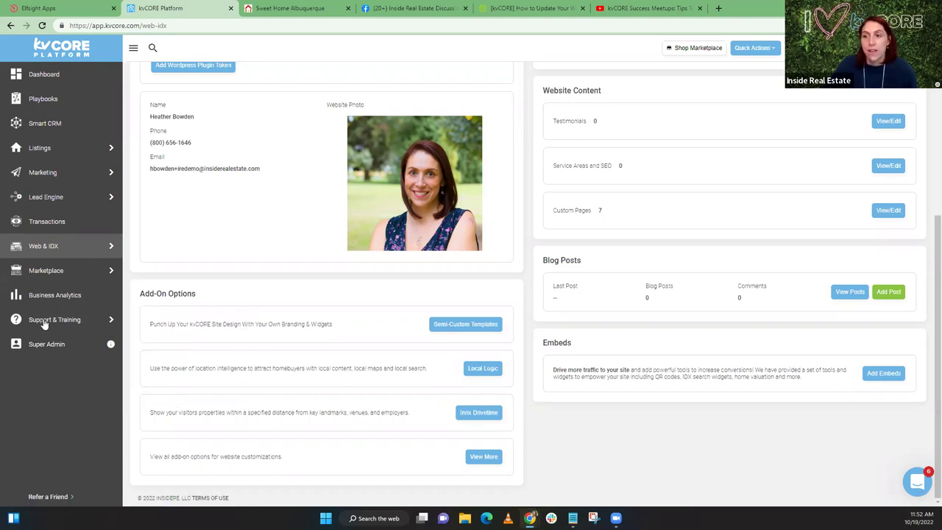
{"action": "mouse_move", "coordinate": [44, 324]}
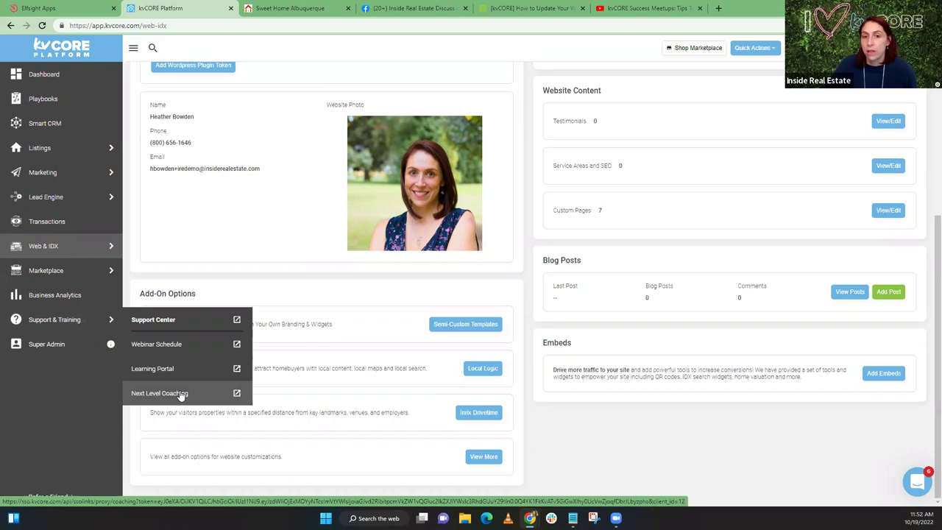
{"action": "scroll", "coordinate": [365, 317], "scroll_direction": "up", "scroll_amount": 2}
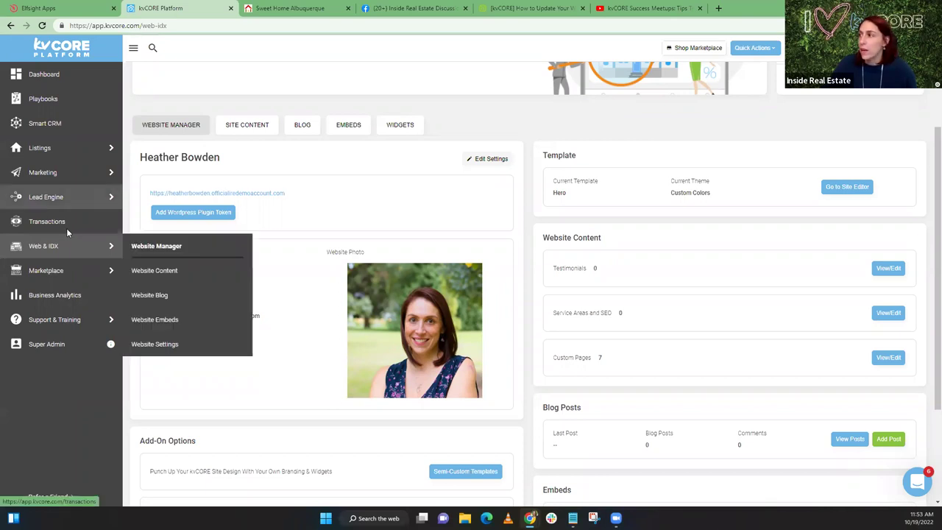
{"action": "left_click", "coordinate": [486, 160]}
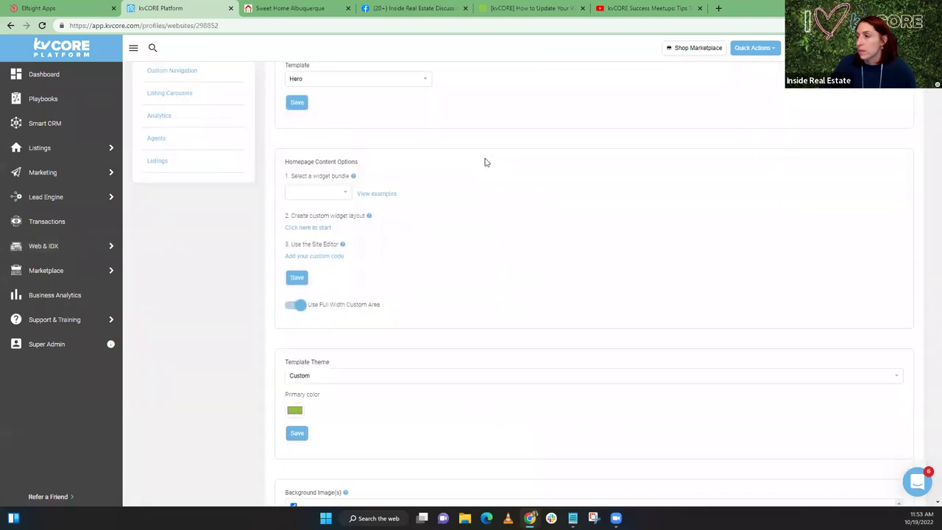
{"action": "scroll", "coordinate": [217, 284], "scroll_direction": "down", "scroll_amount": 5}
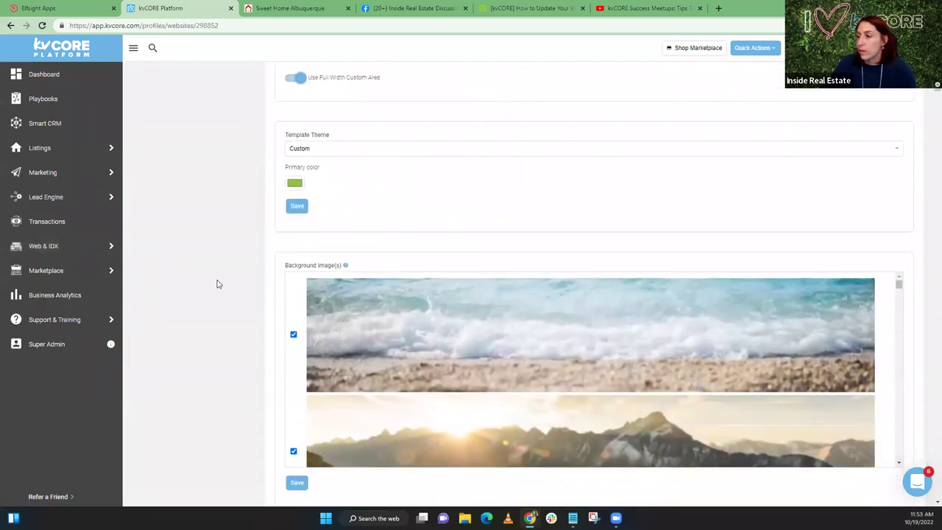
{"action": "scroll", "coordinate": [217, 284], "scroll_direction": "down", "scroll_amount": 12}
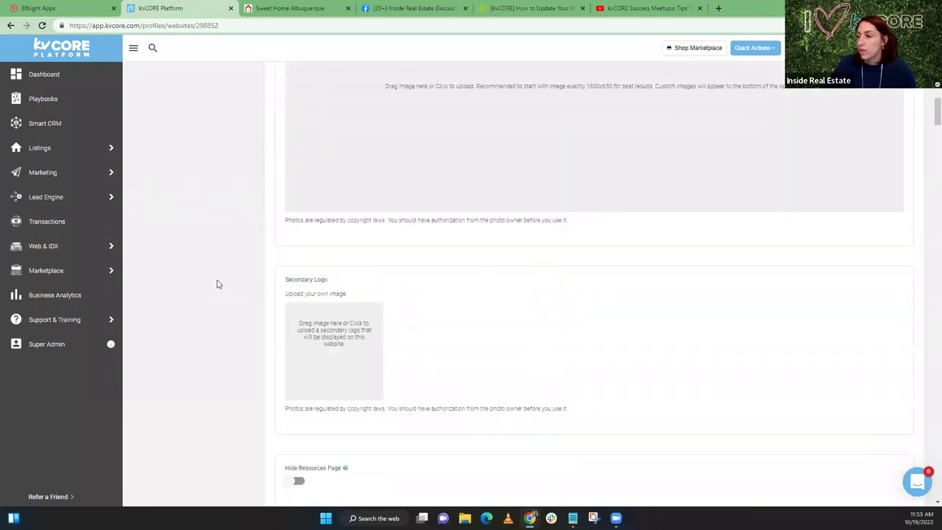
{"action": "scroll", "coordinate": [217, 284], "scroll_direction": "down", "scroll_amount": 6}
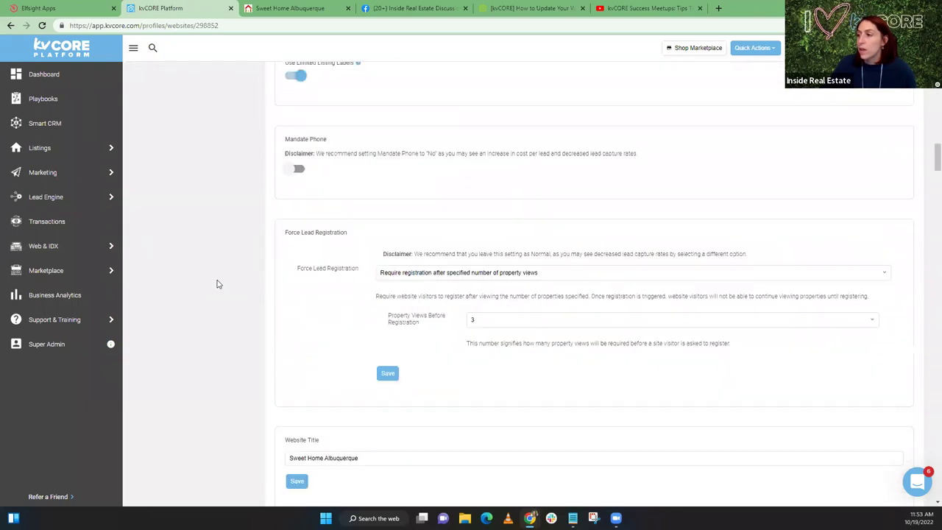
{"action": "scroll", "coordinate": [217, 284], "scroll_direction": "down", "scroll_amount": 8}
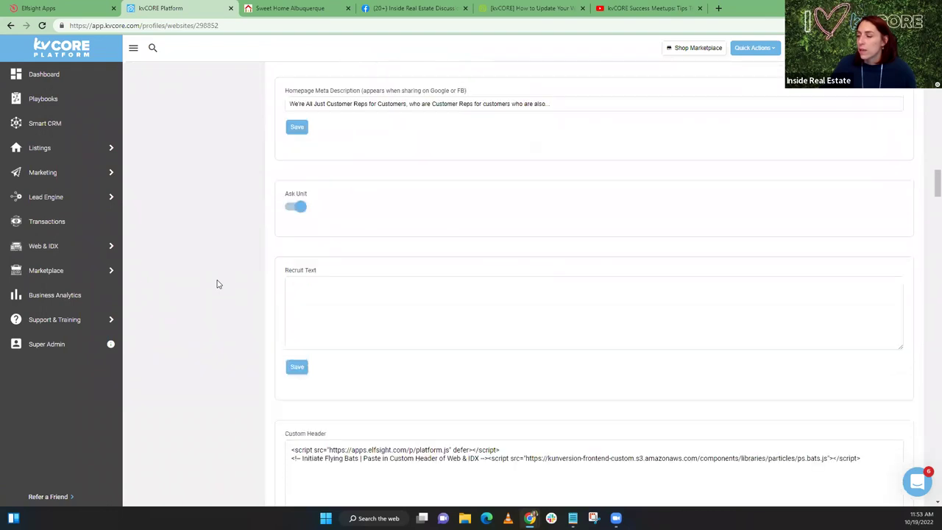
{"action": "scroll", "coordinate": [217, 284], "scroll_direction": "down", "scroll_amount": 10}
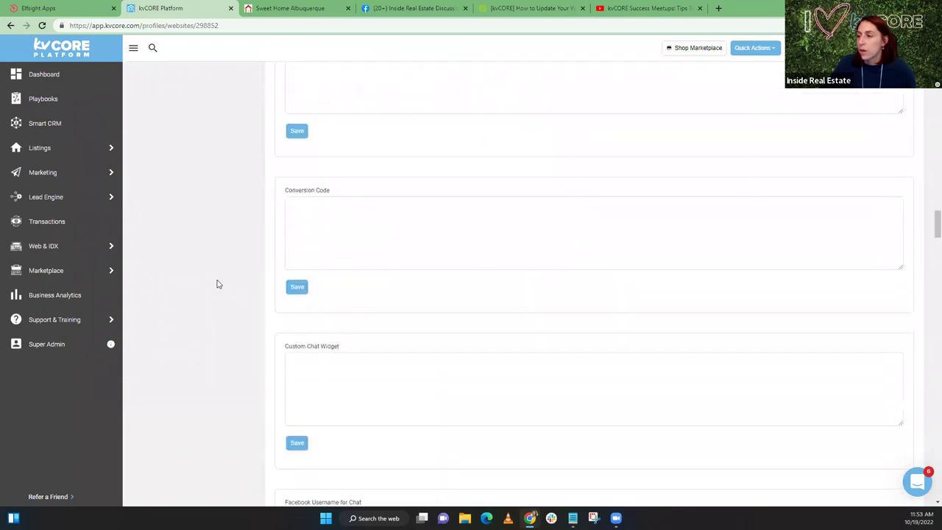
{"action": "scroll", "coordinate": [217, 284], "scroll_direction": "down", "scroll_amount": 10}
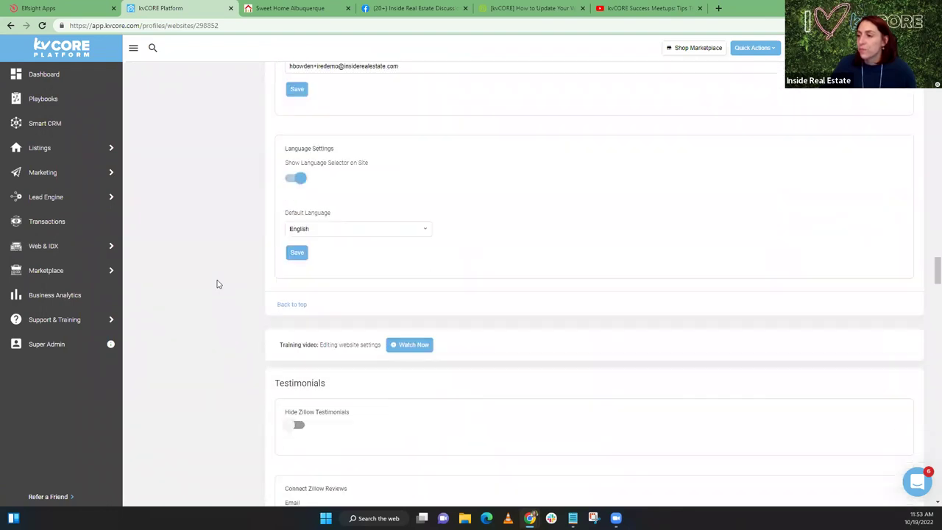
{"action": "scroll", "coordinate": [217, 284], "scroll_direction": "down", "scroll_amount": 10}
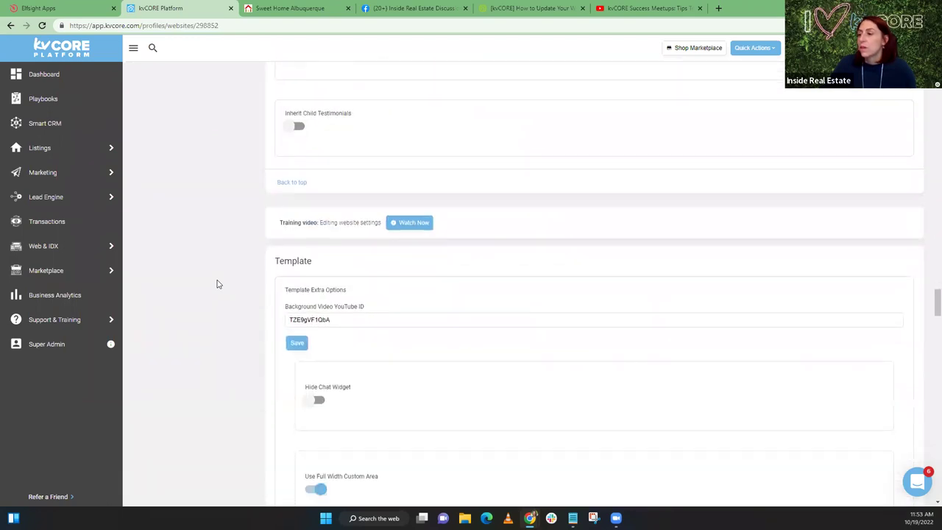
{"action": "scroll", "coordinate": [217, 284], "scroll_direction": "down", "scroll_amount": 3}
{"action": "scroll", "coordinate": [218, 284], "scroll_direction": "down", "scroll_amount": 1}
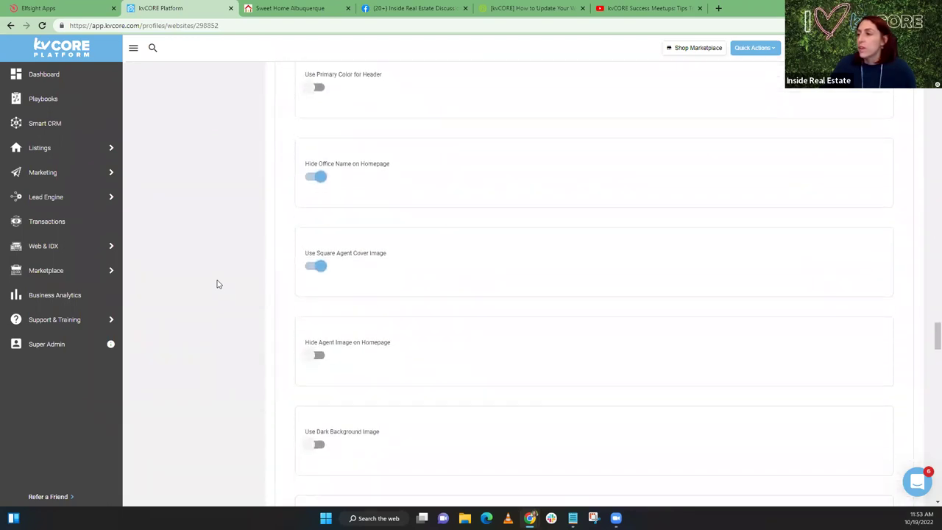
{"action": "scroll", "coordinate": [218, 284], "scroll_direction": "down", "scroll_amount": 3}
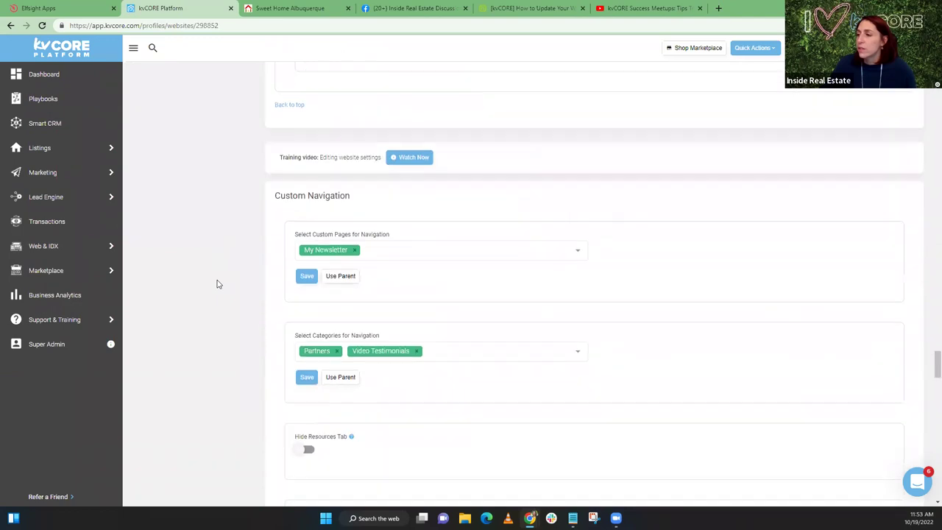
{"action": "scroll", "coordinate": [217, 284], "scroll_direction": "down", "scroll_amount": 3}
{"action": "scroll", "coordinate": [217, 284], "scroll_direction": "up", "scroll_amount": 2}
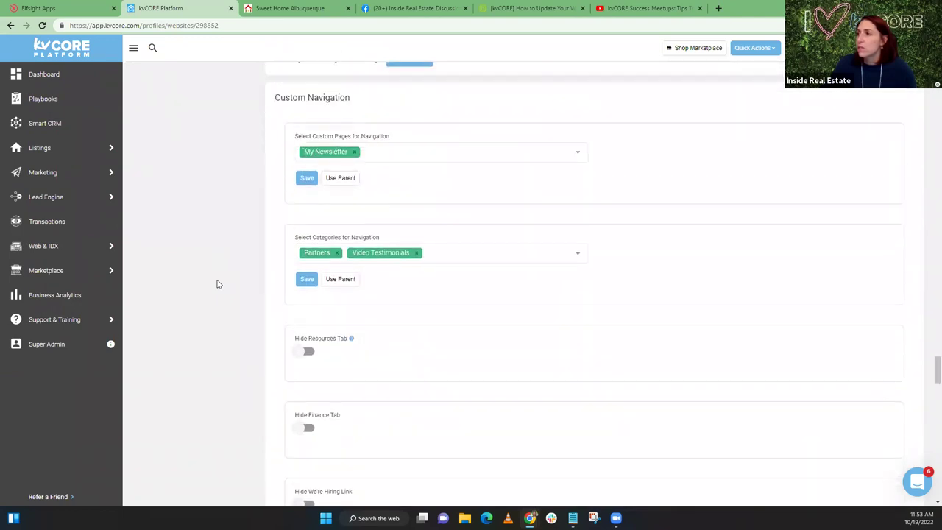
{"action": "scroll", "coordinate": [217, 284], "scroll_direction": "down", "scroll_amount": 3}
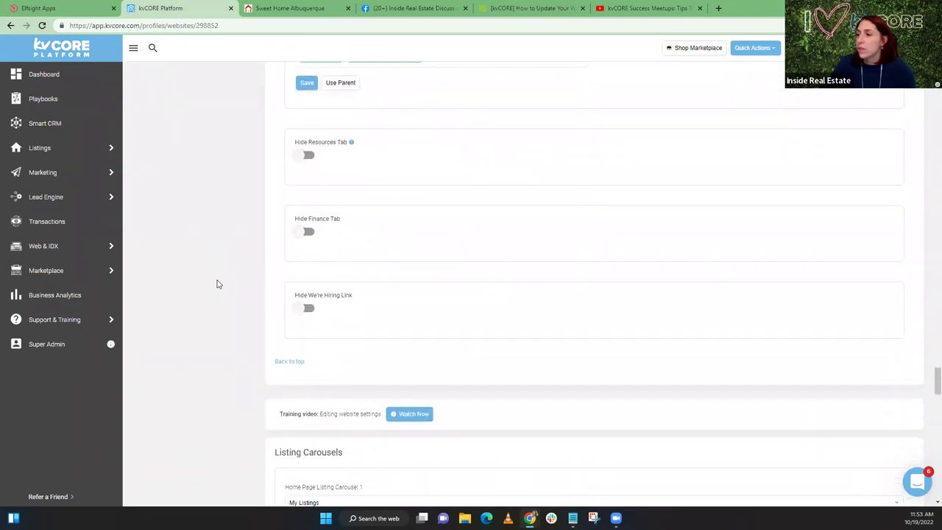
{"action": "scroll", "coordinate": [217, 284], "scroll_direction": "down", "scroll_amount": 7}
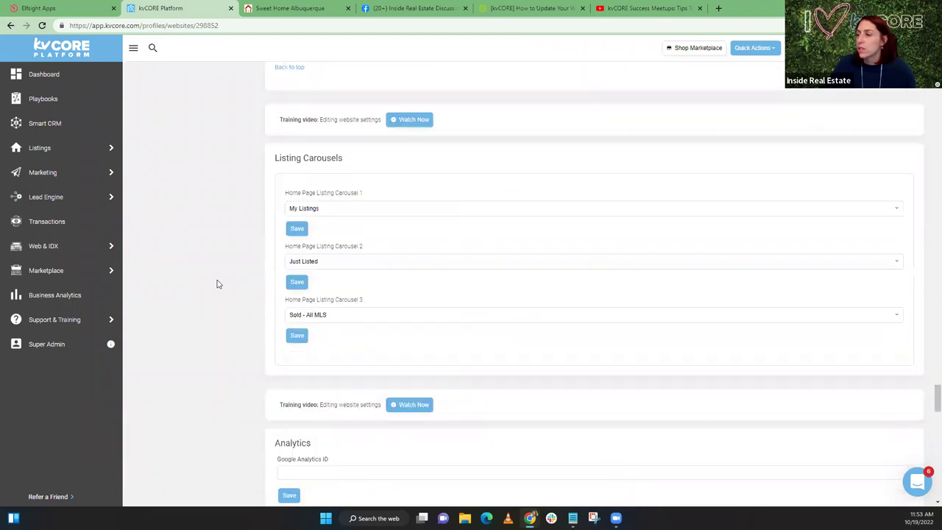
{"action": "scroll", "coordinate": [217, 284], "scroll_direction": "down", "scroll_amount": 5}
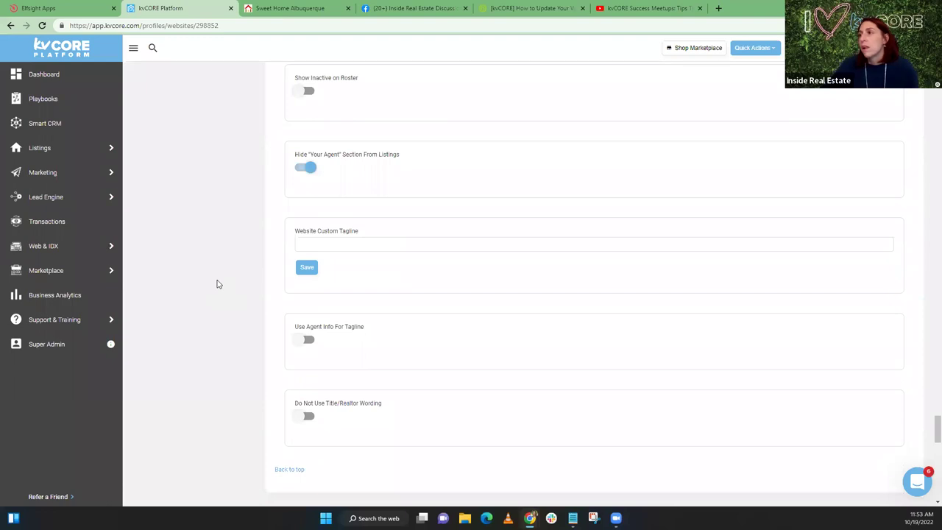
{"action": "scroll", "coordinate": [217, 285], "scroll_direction": "down", "scroll_amount": 6}
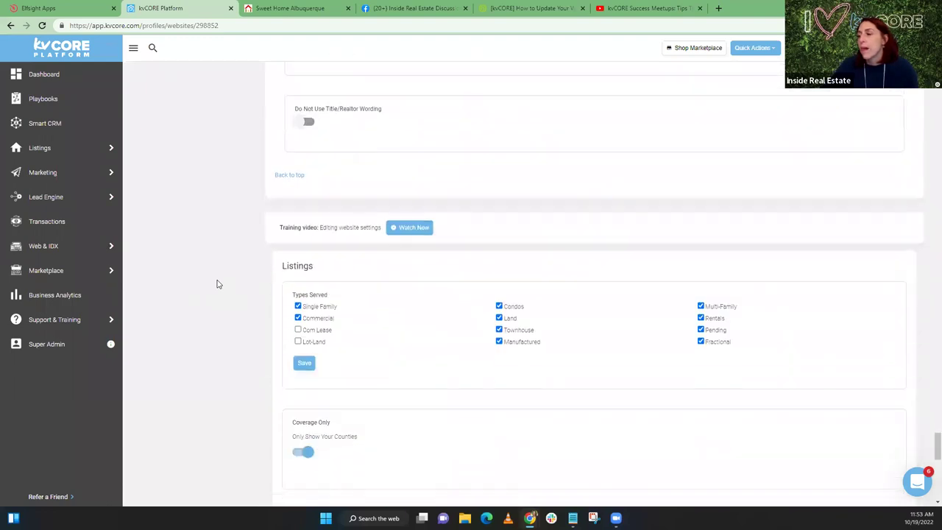
{"action": "scroll", "coordinate": [217, 284], "scroll_direction": "down", "scroll_amount": 2}
{"action": "scroll", "coordinate": [217, 284], "scroll_direction": "down", "scroll_amount": 5}
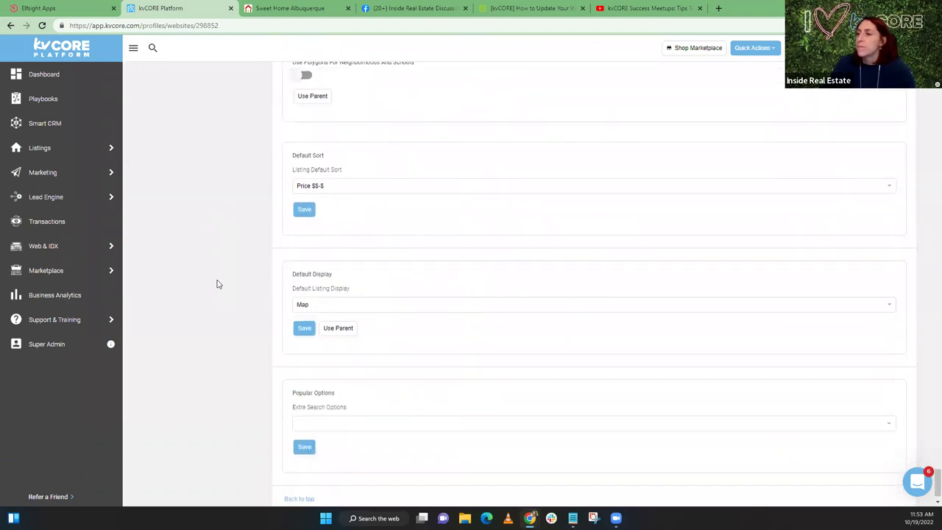
{"action": "scroll", "coordinate": [223, 282], "scroll_direction": "up", "scroll_amount": 12}
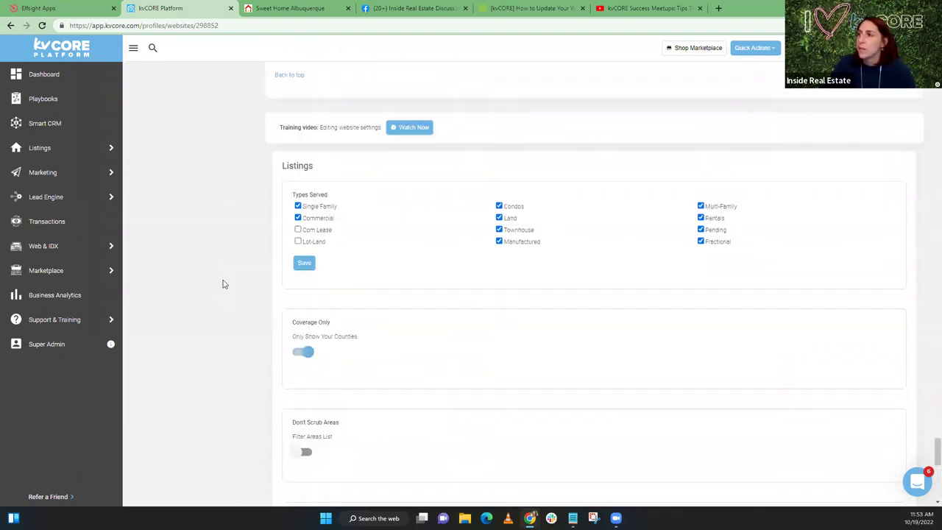
{"action": "scroll", "coordinate": [224, 284], "scroll_direction": "up", "scroll_amount": 5}
{"action": "scroll", "coordinate": [390, 372], "scroll_direction": "up", "scroll_amount": 3}
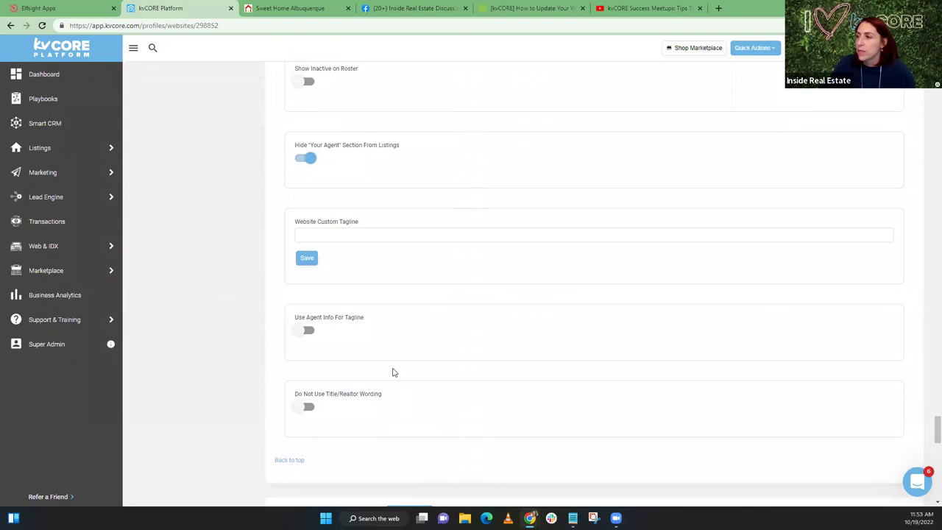
{"action": "scroll", "coordinate": [391, 372], "scroll_direction": "up", "scroll_amount": 4}
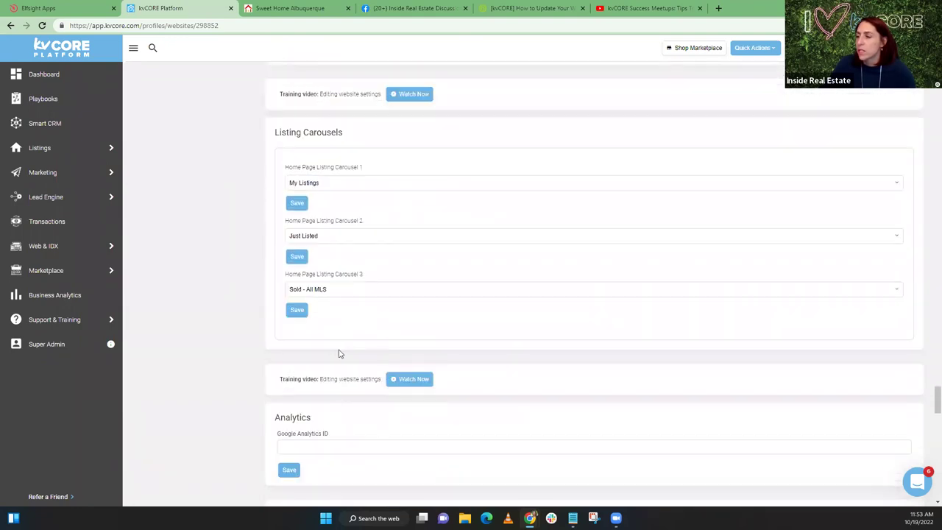
{"action": "scroll", "coordinate": [338, 354], "scroll_direction": "up", "scroll_amount": 1}
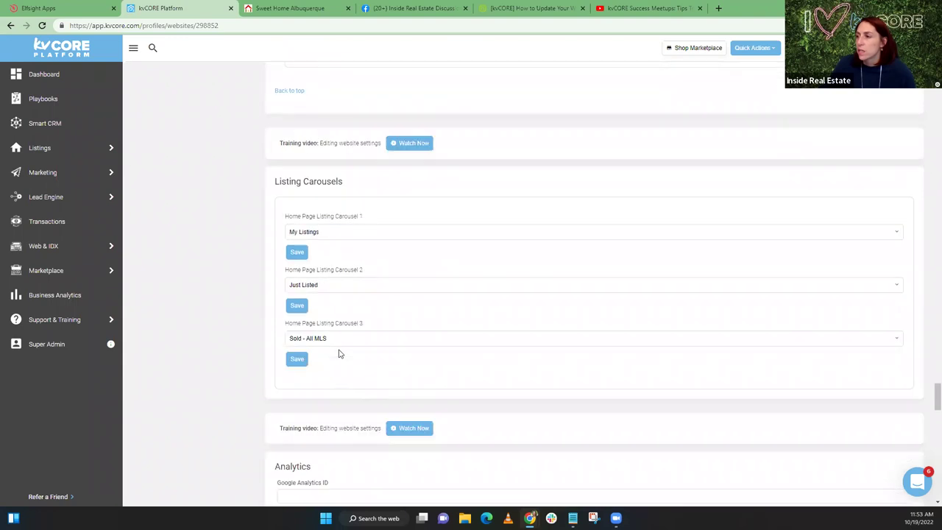
{"action": "scroll", "coordinate": [338, 353], "scroll_direction": "up", "scroll_amount": 5}
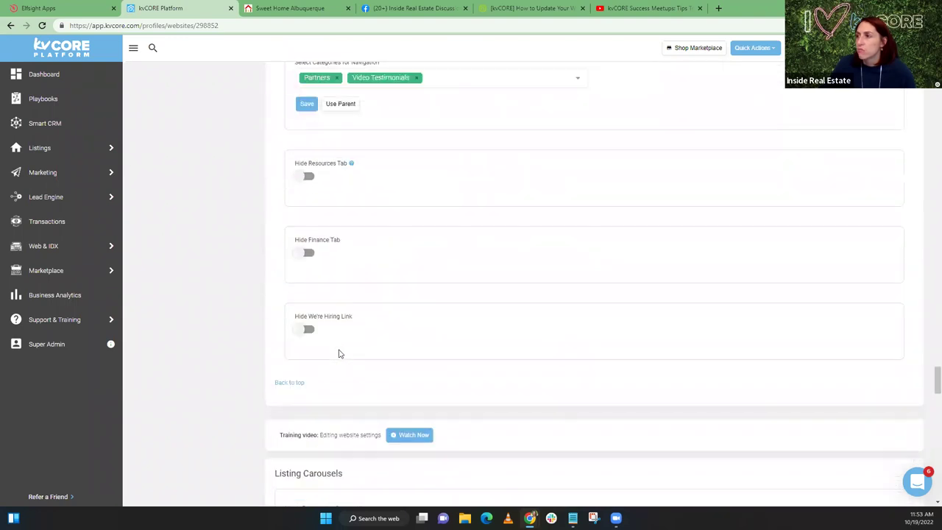
{"action": "scroll", "coordinate": [338, 354], "scroll_direction": "up", "scroll_amount": 1}
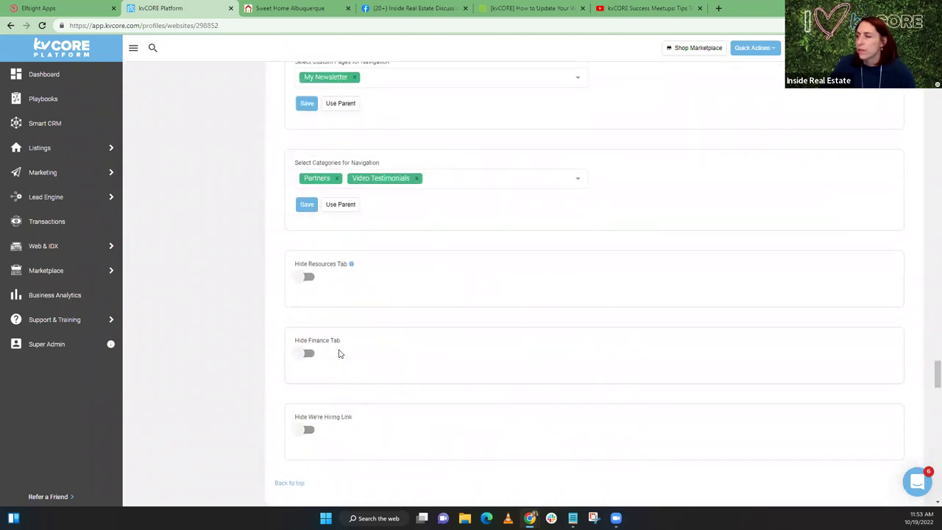
{"action": "scroll", "coordinate": [339, 354], "scroll_direction": "up", "scroll_amount": 1}
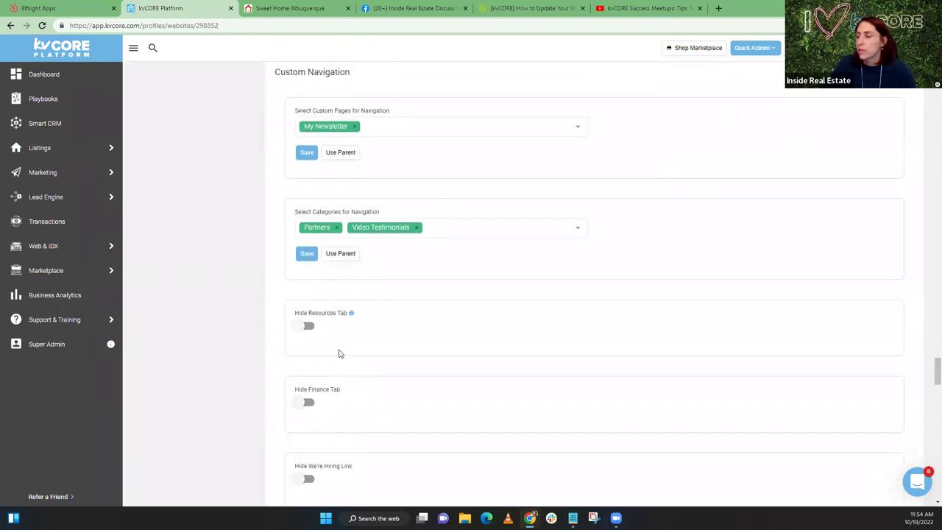
{"action": "scroll", "coordinate": [339, 354], "scroll_direction": "up", "scroll_amount": 7}
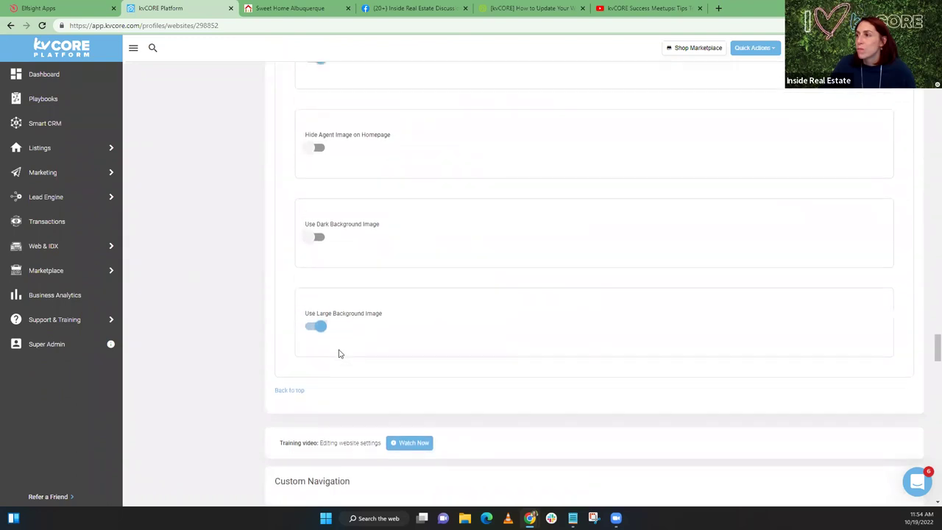
{"action": "scroll", "coordinate": [339, 354], "scroll_direction": "up", "scroll_amount": 6}
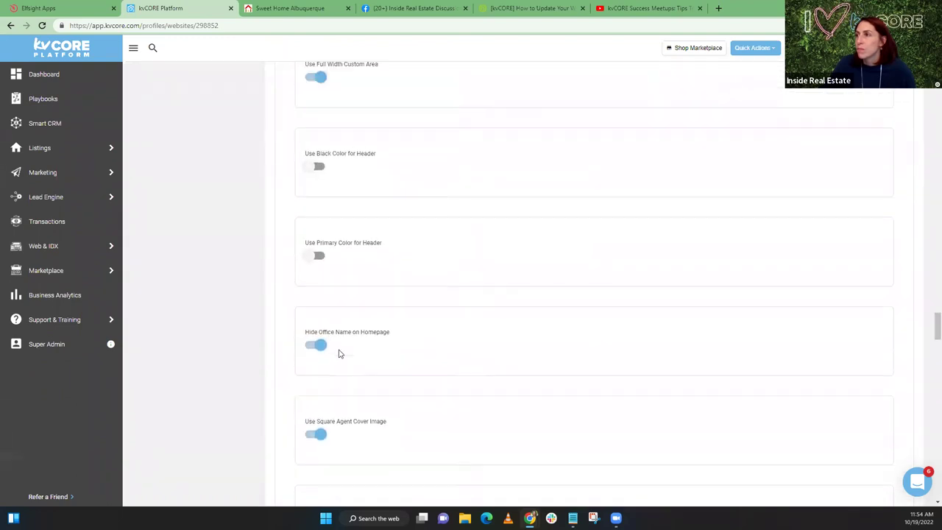
{"action": "scroll", "coordinate": [338, 354], "scroll_direction": "up", "scroll_amount": 1}
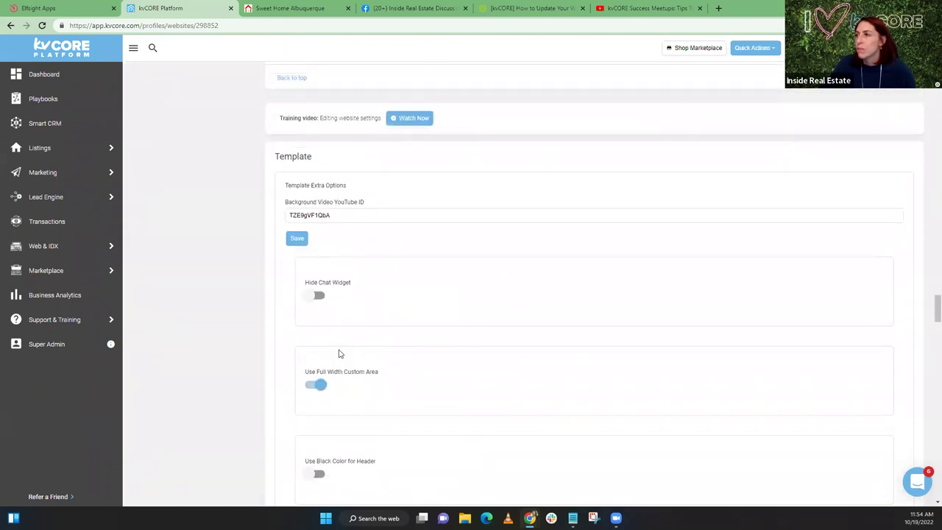
{"action": "scroll", "coordinate": [339, 354], "scroll_direction": "up", "scroll_amount": 2}
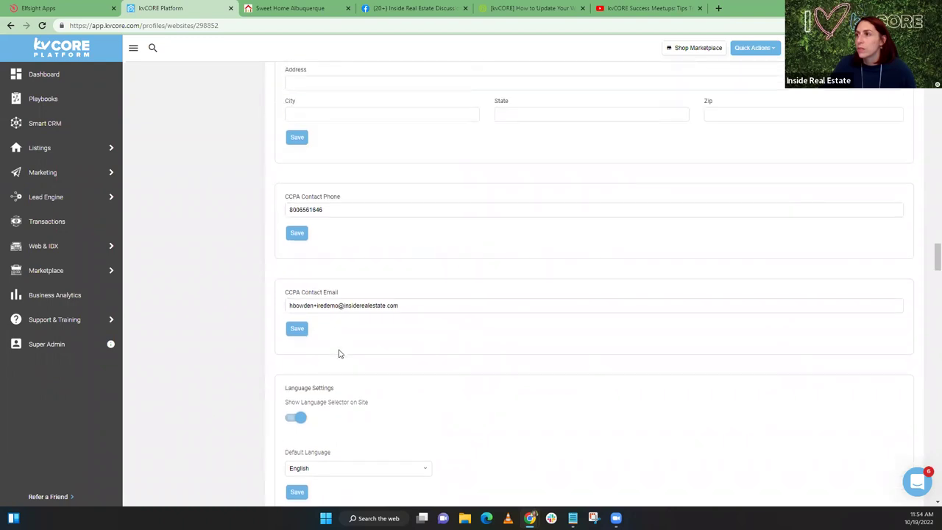
{"action": "scroll", "coordinate": [339, 354], "scroll_direction": "up", "scroll_amount": 5}
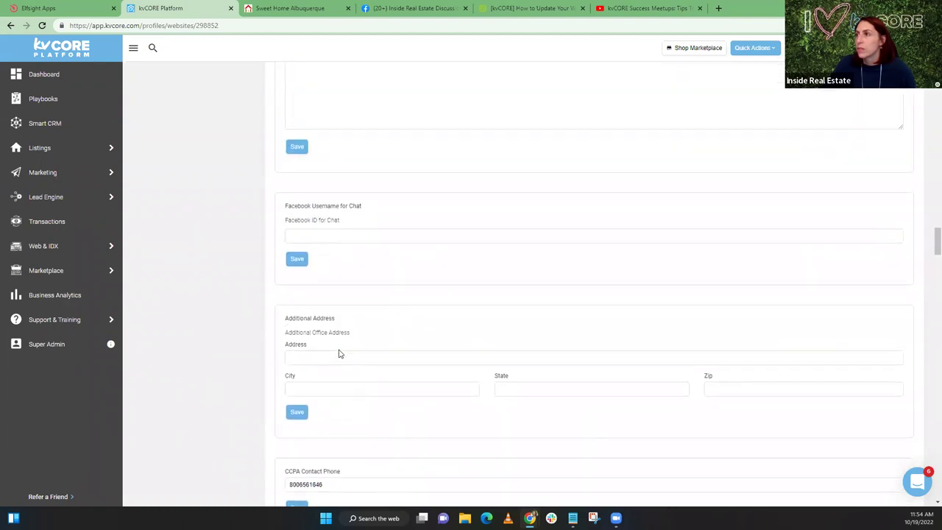
{"action": "scroll", "coordinate": [339, 350], "scroll_direction": "up", "scroll_amount": 6}
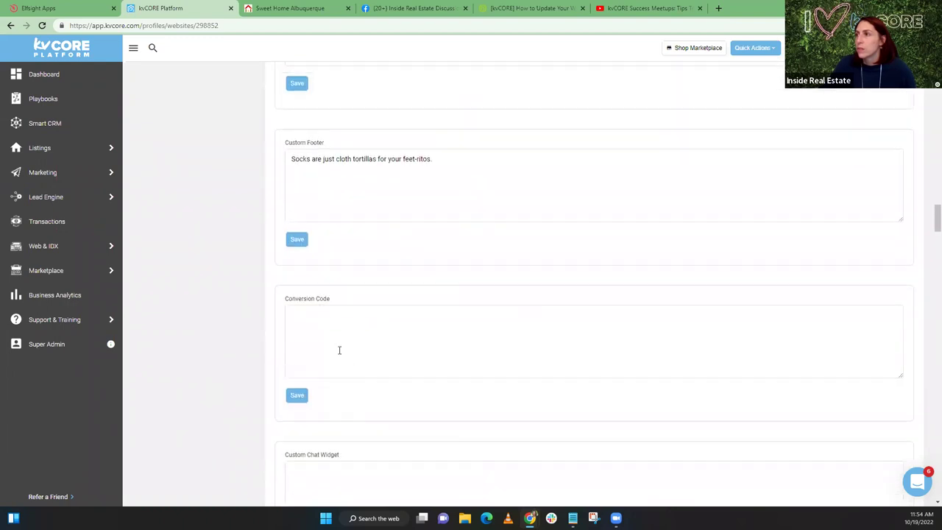
{"action": "scroll", "coordinate": [340, 350], "scroll_direction": "up", "scroll_amount": 5}
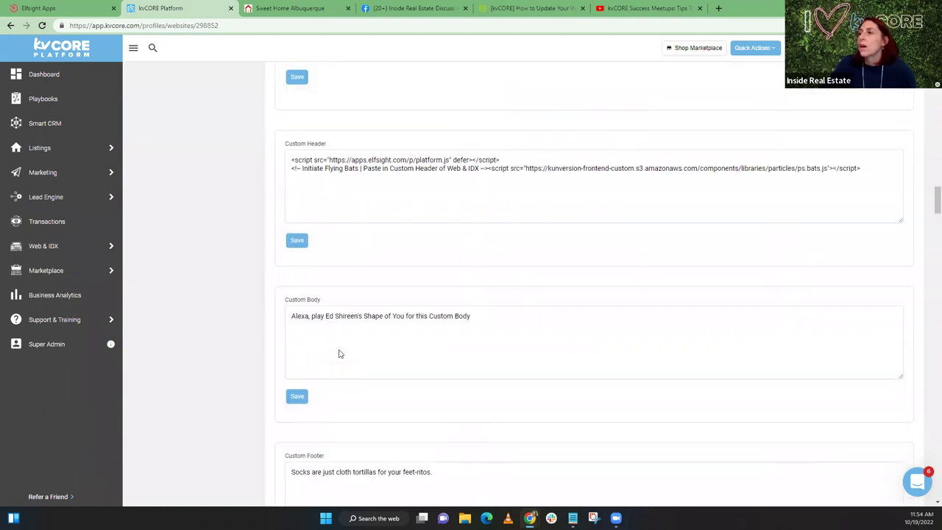
{"action": "scroll", "coordinate": [339, 354], "scroll_direction": "up", "scroll_amount": 2}
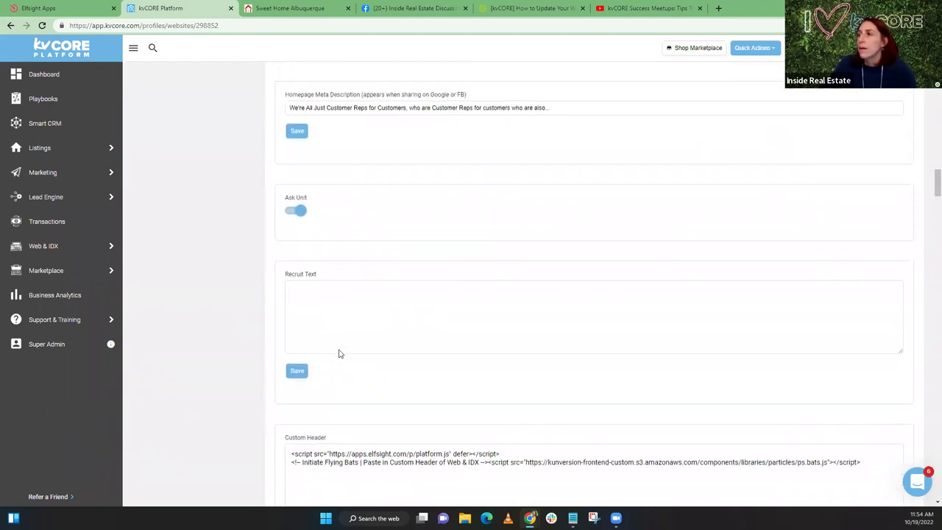
{"action": "scroll", "coordinate": [339, 354], "scroll_direction": "up", "scroll_amount": 4}
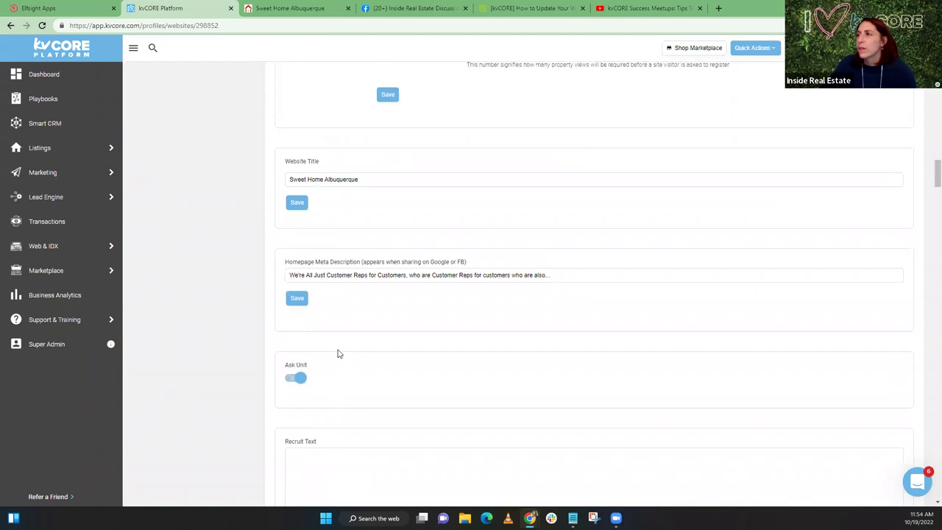
{"action": "scroll", "coordinate": [339, 354], "scroll_direction": "up", "scroll_amount": 5}
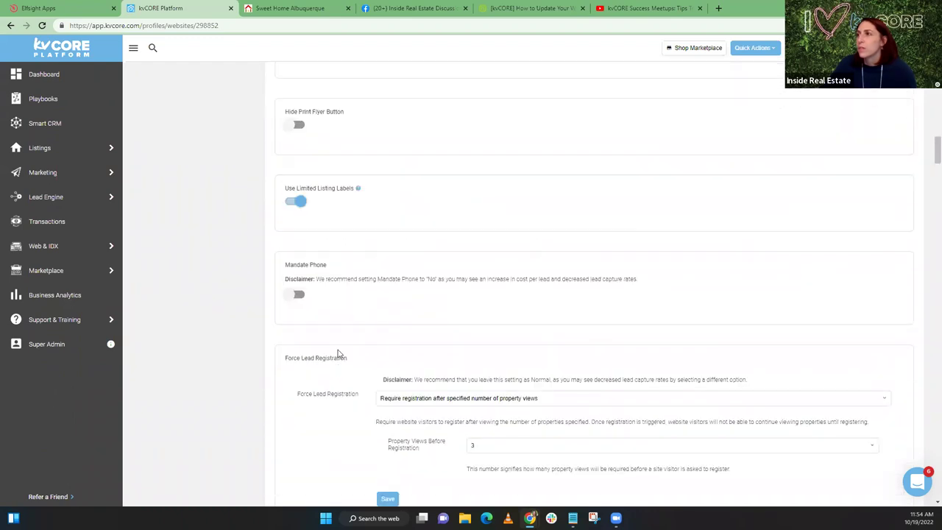
{"action": "scroll", "coordinate": [337, 354], "scroll_direction": "up", "scroll_amount": 5}
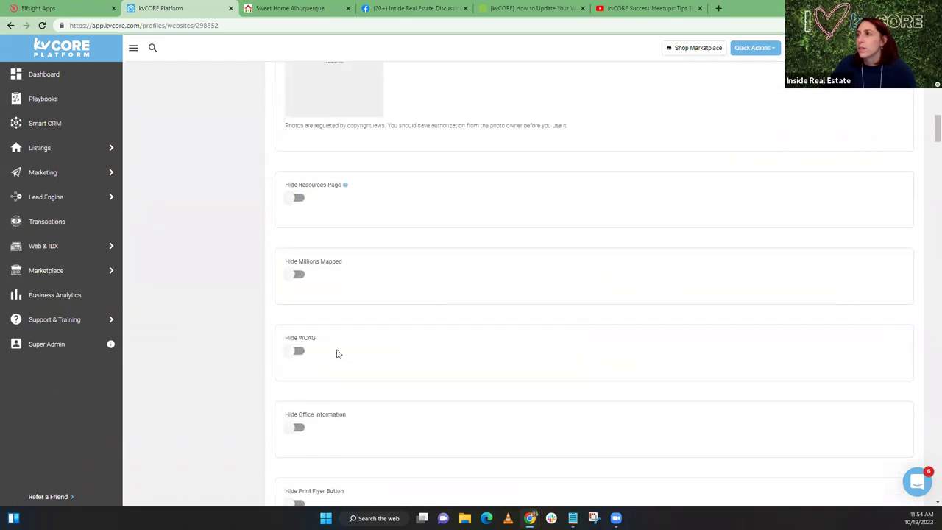
{"action": "scroll", "coordinate": [337, 354], "scroll_direction": "up", "scroll_amount": 7}
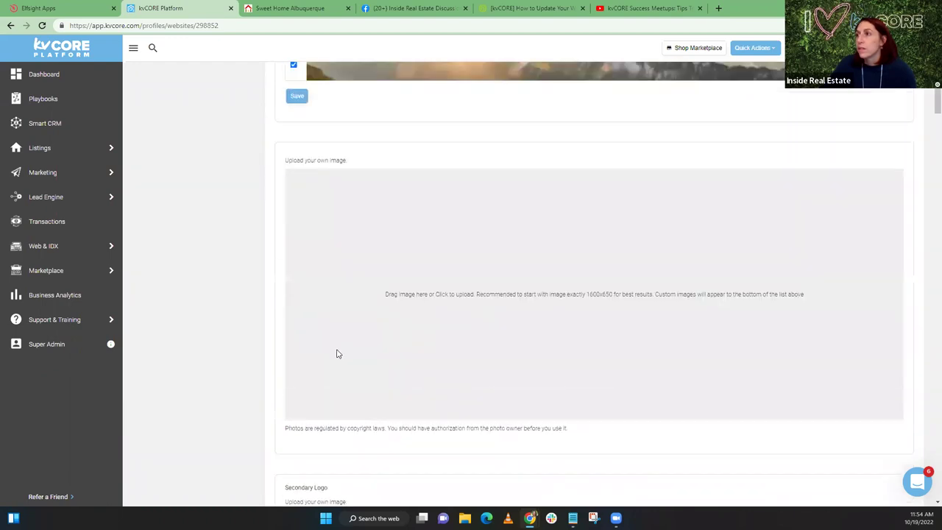
{"action": "scroll", "coordinate": [337, 354], "scroll_direction": "up", "scroll_amount": 3}
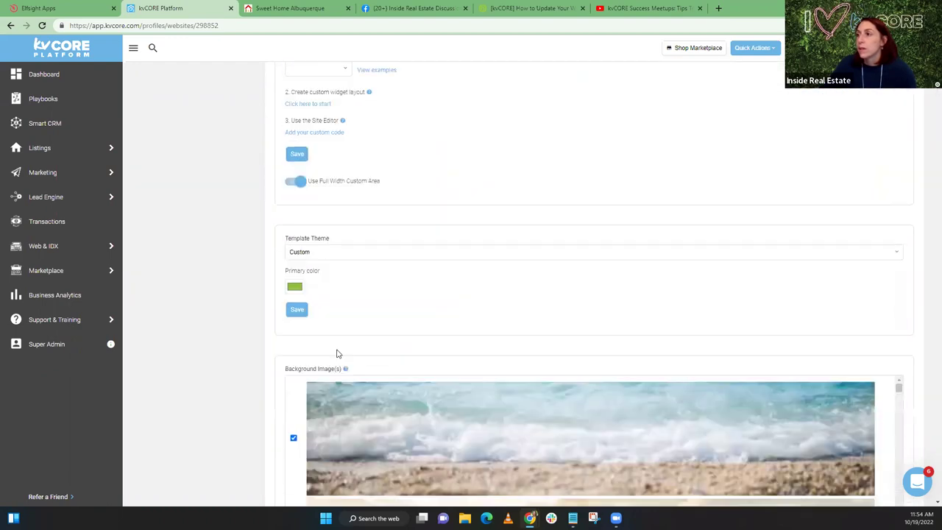
{"action": "scroll", "coordinate": [337, 354], "scroll_direction": "up", "scroll_amount": 3}
{"action": "scroll", "coordinate": [337, 354], "scroll_direction": "up", "scroll_amount": 1}
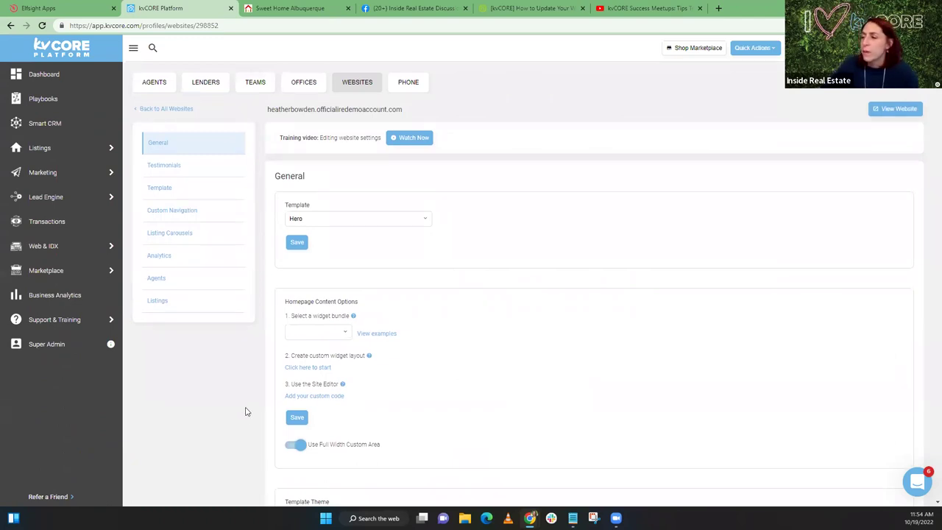
- Go to Quick Actions > Blog Posts, start a new post, then discard it, leaving the empty list
{"action": "left_click", "coordinate": [755, 50]}
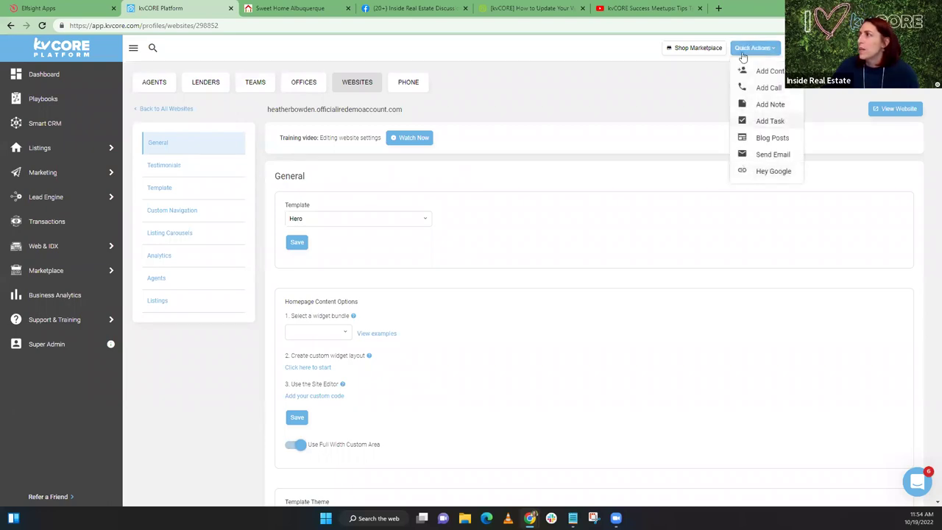
{"action": "left_click", "coordinate": [769, 138]}
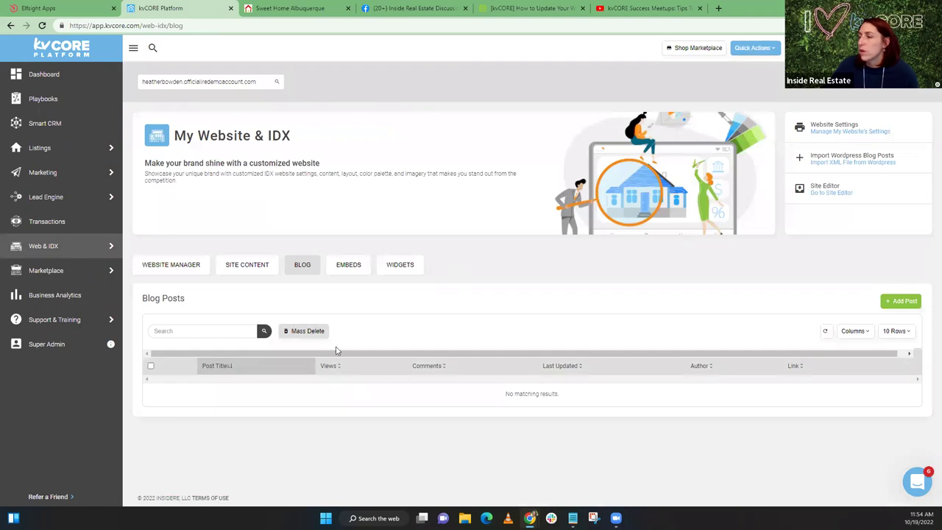
{"action": "left_click", "coordinate": [904, 302]}
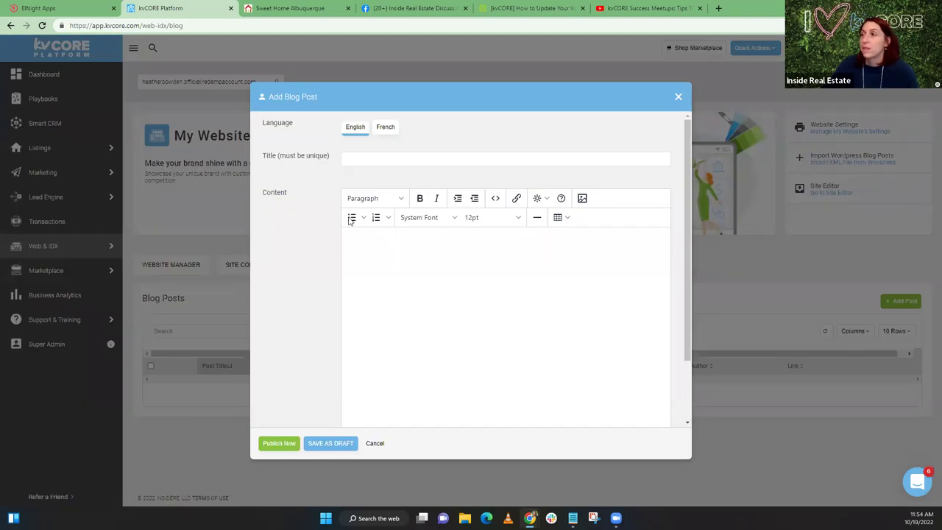
{"action": "left_click", "coordinate": [678, 99]}
{"action": "left_click", "coordinate": [443, 249]}
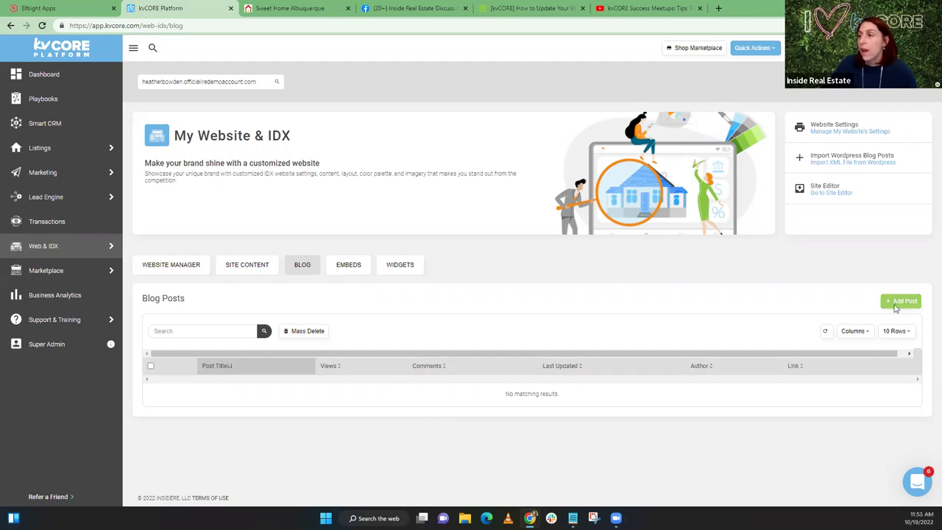
- Return to the Facebook discussion group's Halloween Website Update post
{"action": "left_click", "coordinate": [761, 49]}
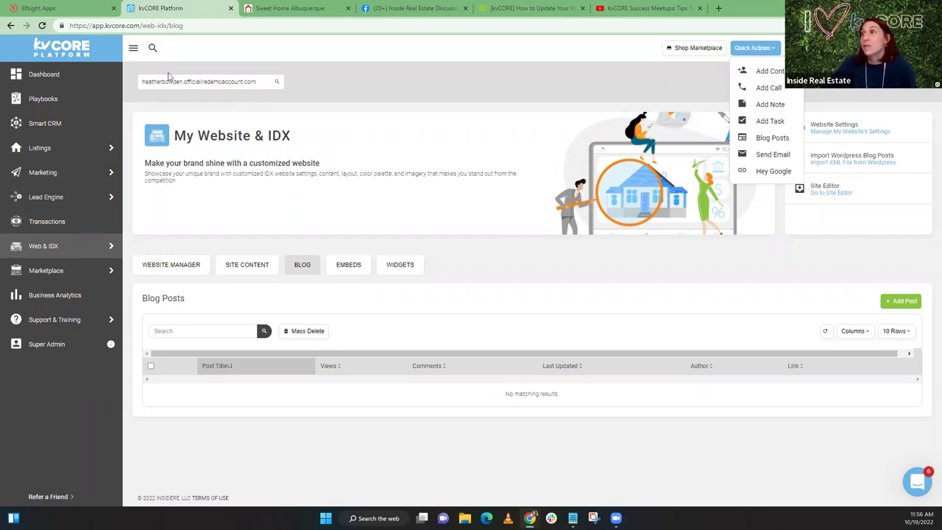
{"action": "left_click", "coordinate": [405, 8]}
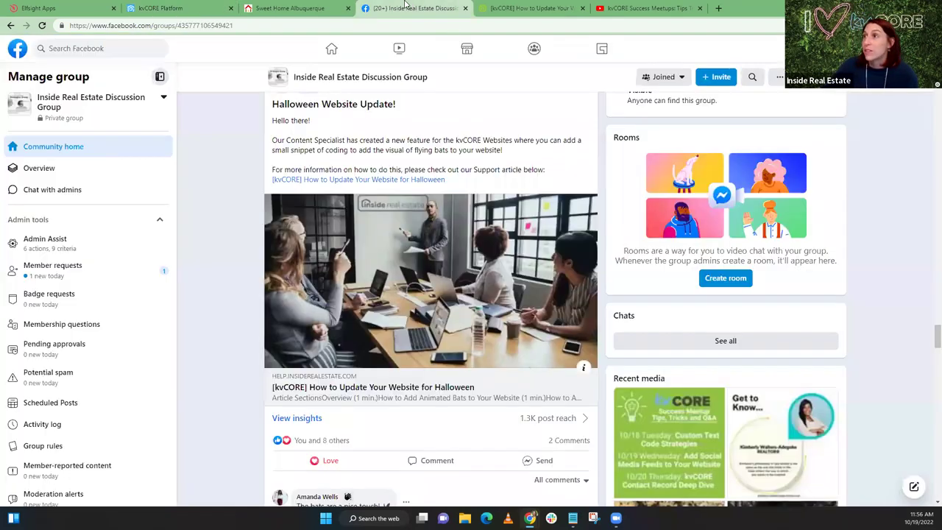
- View the Sweet Home Albuquerque site's Facebook feed widget and flying bats, then open a blank tab
{"action": "left_click", "coordinate": [311, 7]}
{"action": "scroll", "coordinate": [342, 180], "scroll_direction": "down", "scroll_amount": 4}
{"action": "scroll", "coordinate": [327, 194], "scroll_direction": "down", "scroll_amount": 2}
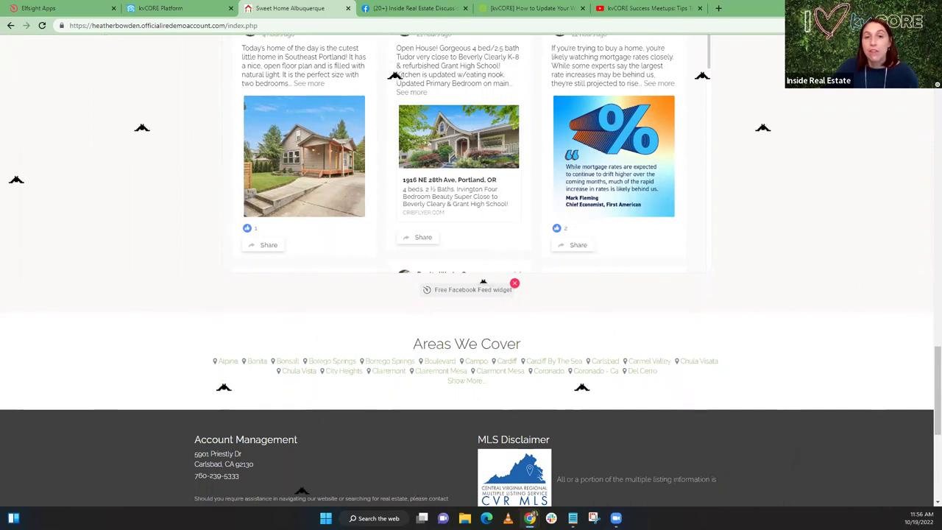
{"action": "left_click", "coordinate": [718, 8]}
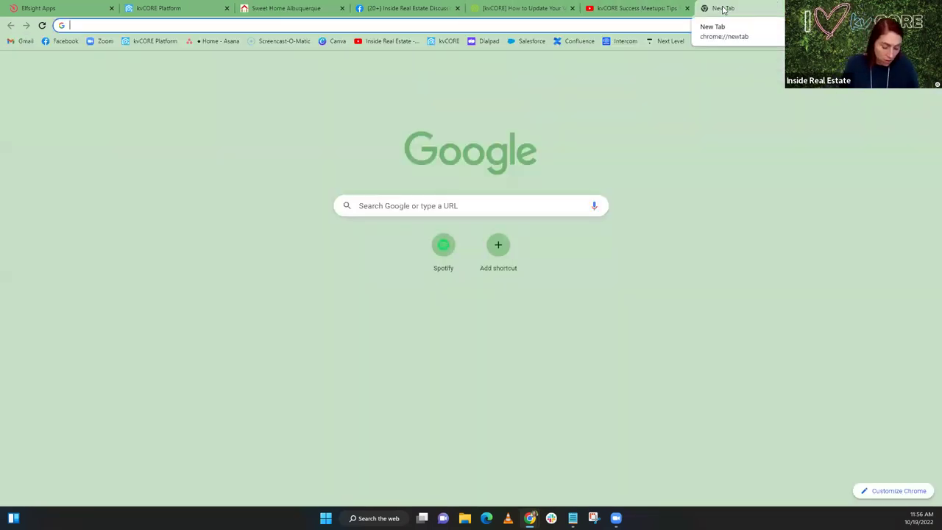
- Search Google for 'flowcode', open the Flowcode site, then return to the Halloween help article
{"action": "type", "text": "flowcode"}
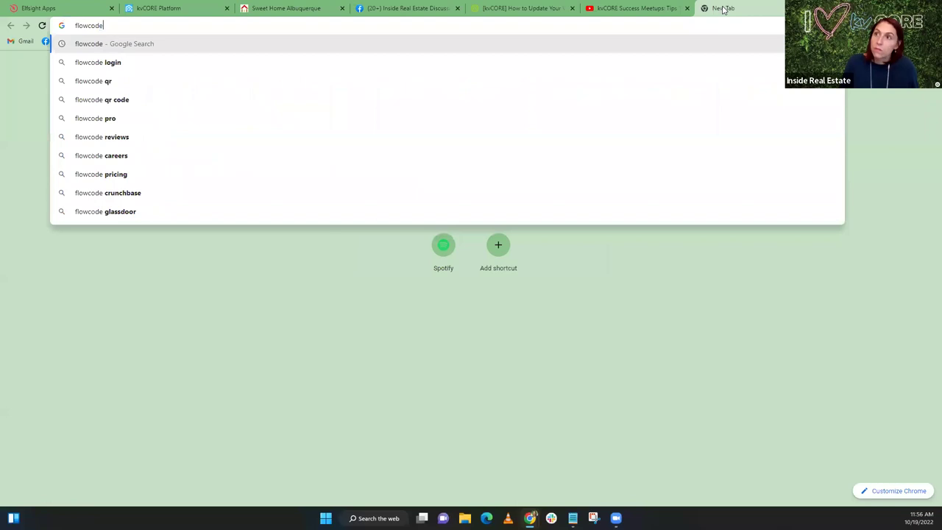
{"action": "key", "text": "Return"}
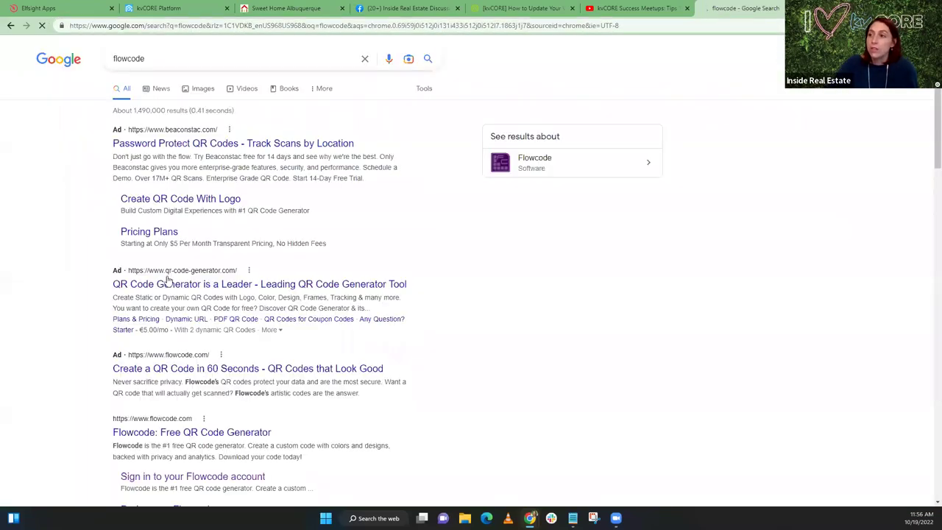
{"action": "scroll", "coordinate": [169, 293], "scroll_direction": "down", "scroll_amount": 2}
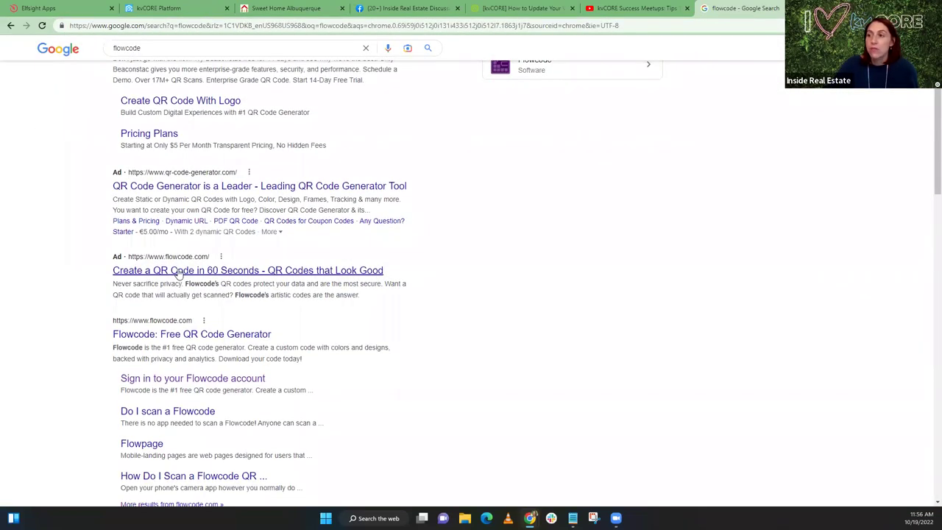
{"action": "left_click", "coordinate": [177, 272]}
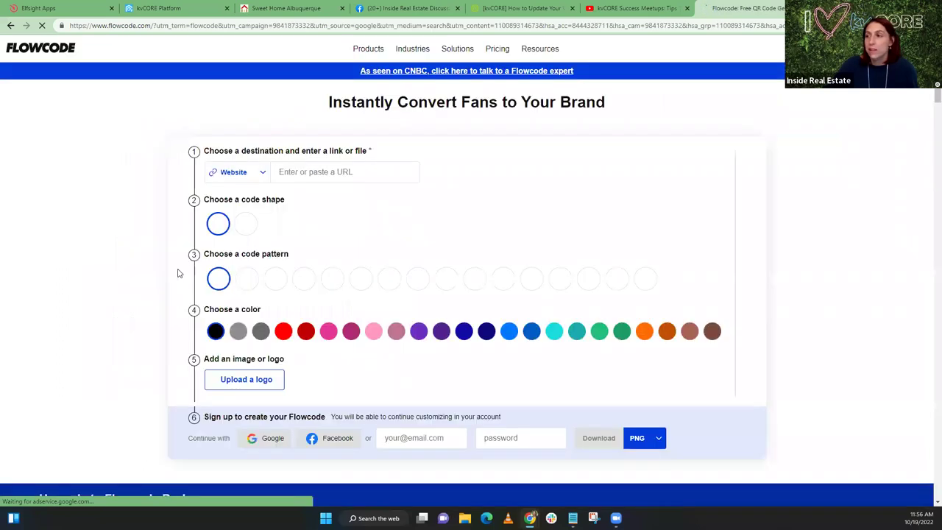
{"action": "scroll", "coordinate": [115, 271], "scroll_direction": "down", "scroll_amount": 2}
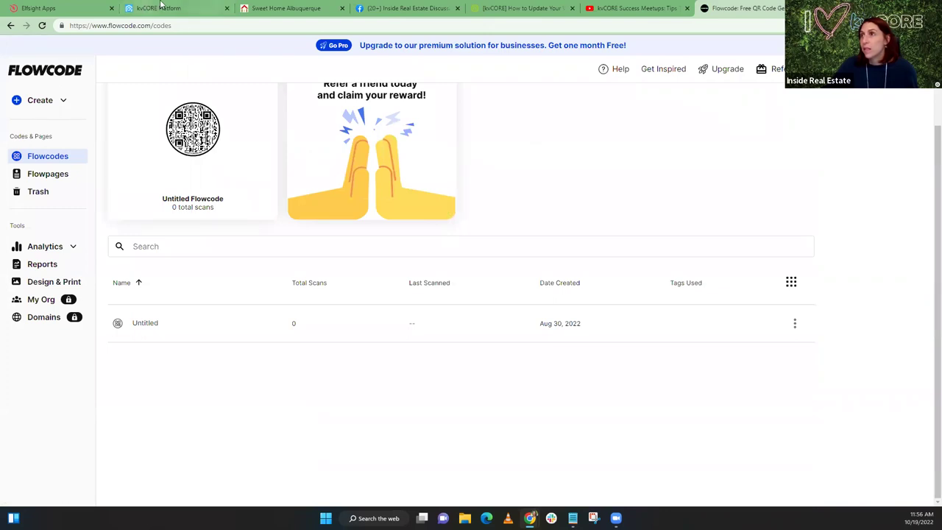
{"action": "left_click", "coordinate": [521, 8]}
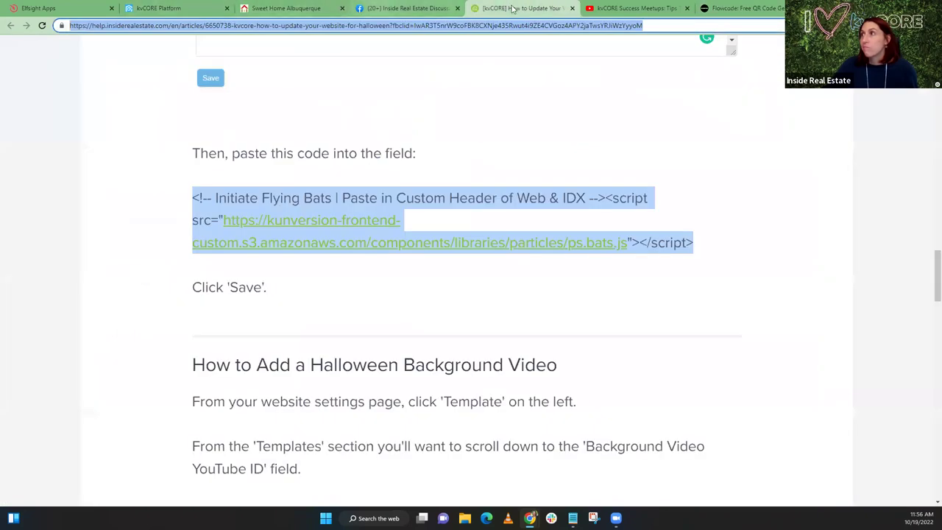
- Close the old YouTube tab and open the Inside Real Estate channel's Videos page in a new tab
{"action": "left_click", "coordinate": [593, 8]}
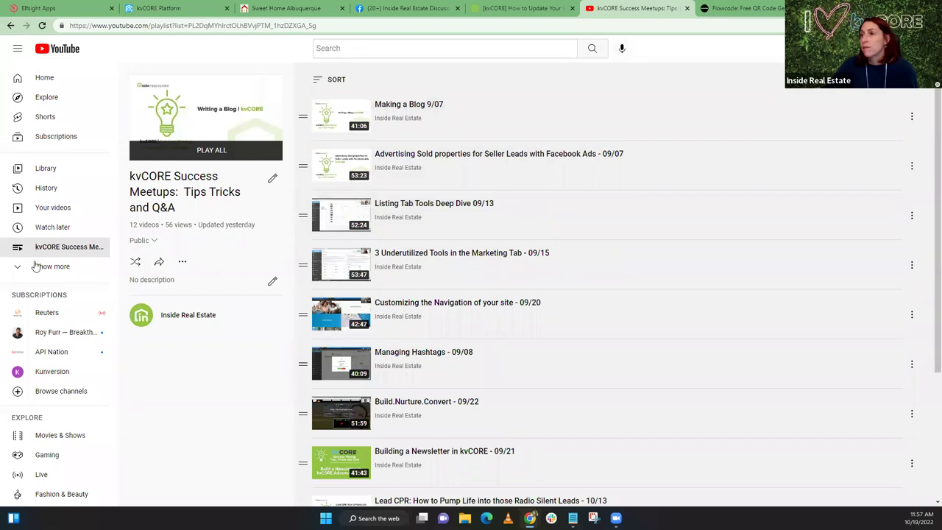
{"action": "left_click", "coordinate": [56, 50]}
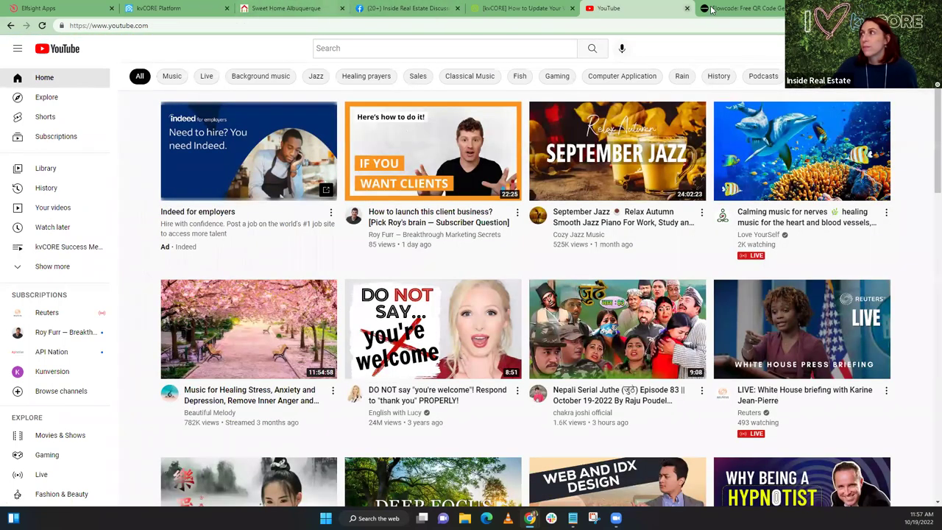
{"action": "left_click", "coordinate": [687, 8]}
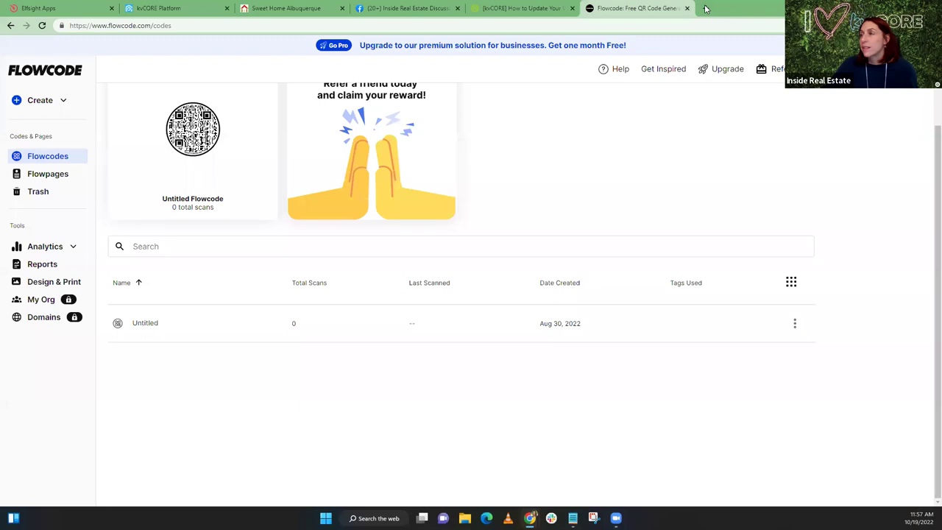
{"action": "left_click", "coordinate": [705, 8]}
{"action": "left_click", "coordinate": [380, 42]}
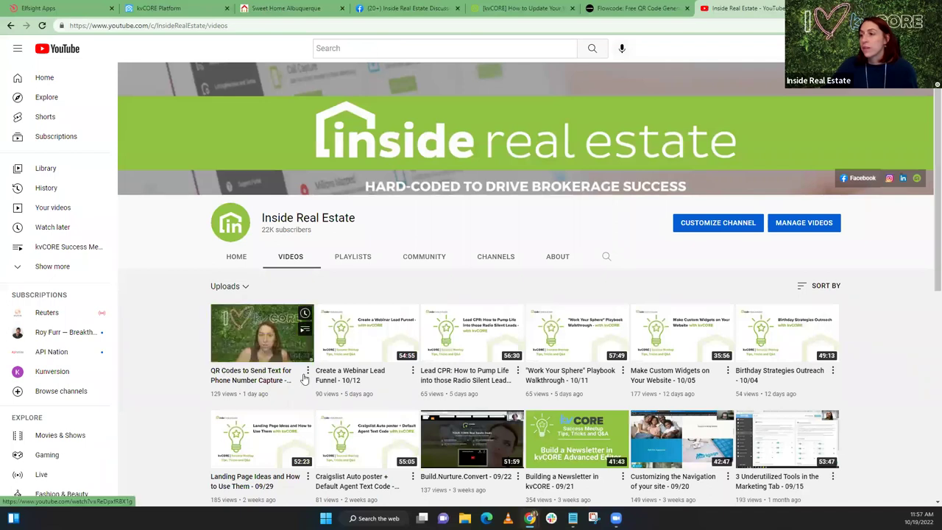
- Copy the share link of the 'QR Codes to Send Text' video, then return to Flowcode
{"action": "left_click", "coordinate": [309, 371]}
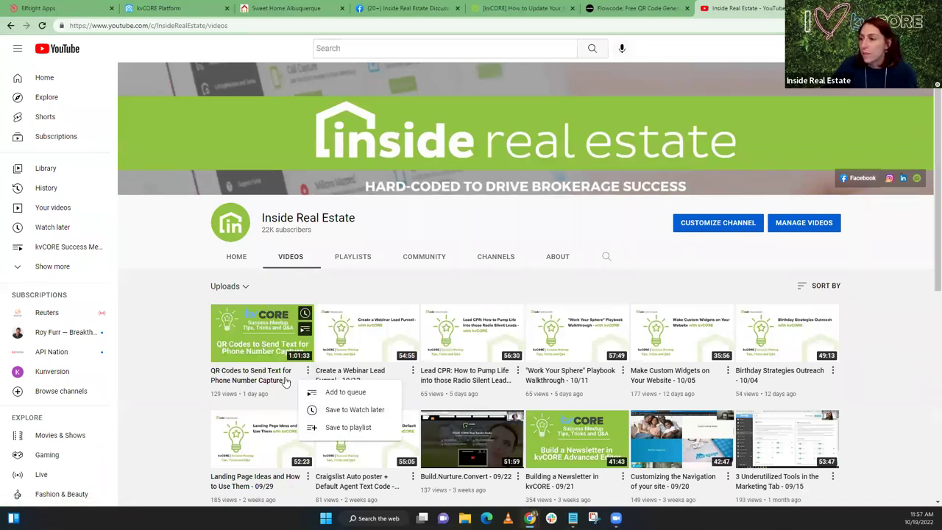
{"action": "left_click", "coordinate": [259, 375]}
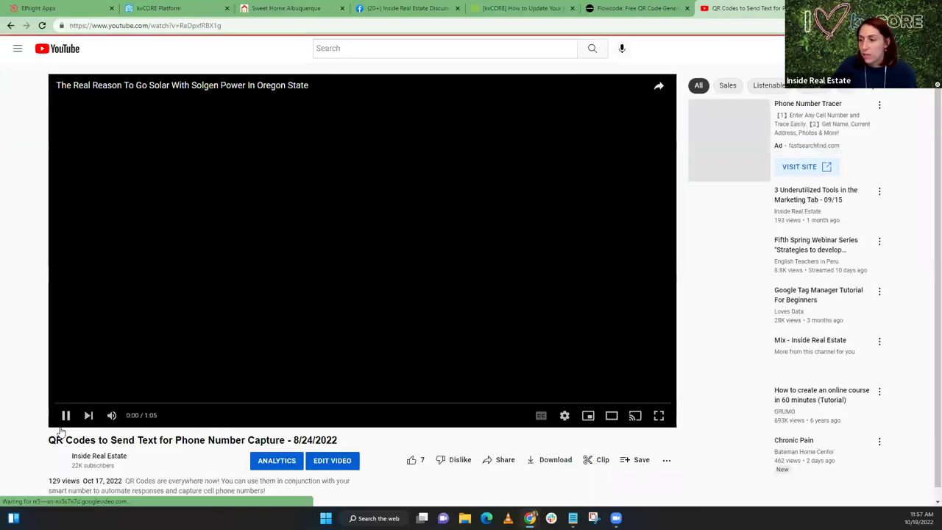
{"action": "scroll", "coordinate": [66, 328], "scroll_direction": "down", "scroll_amount": 1}
{"action": "left_click", "coordinate": [66, 323]}
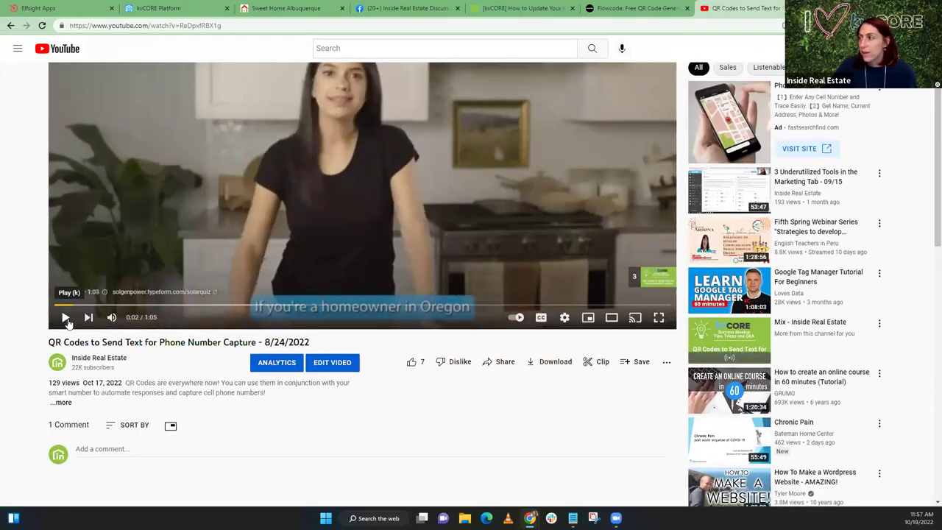
{"action": "left_click", "coordinate": [495, 361]}
{"action": "left_click", "coordinate": [563, 325]}
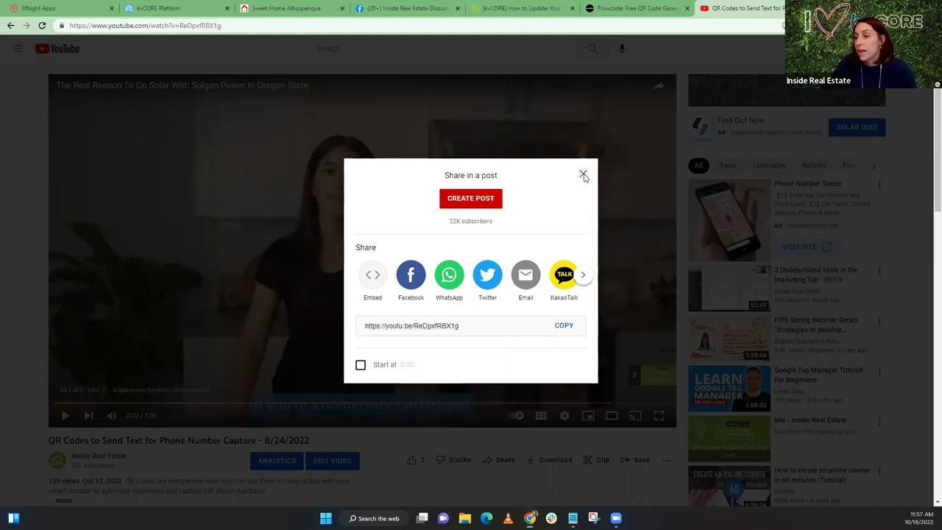
{"action": "left_click", "coordinate": [584, 176]}
{"action": "scroll", "coordinate": [84, 321], "scroll_direction": "down", "scroll_amount": 3}
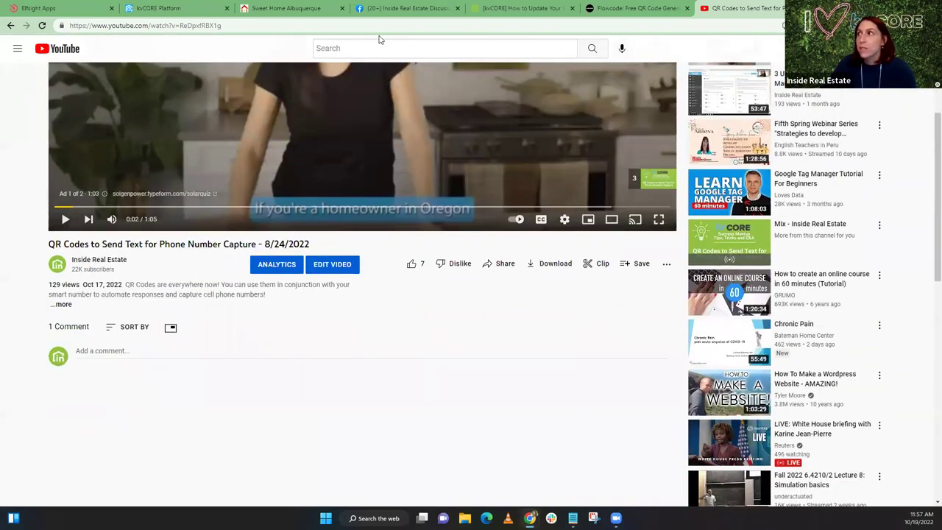
{"action": "left_click", "coordinate": [637, 9]}
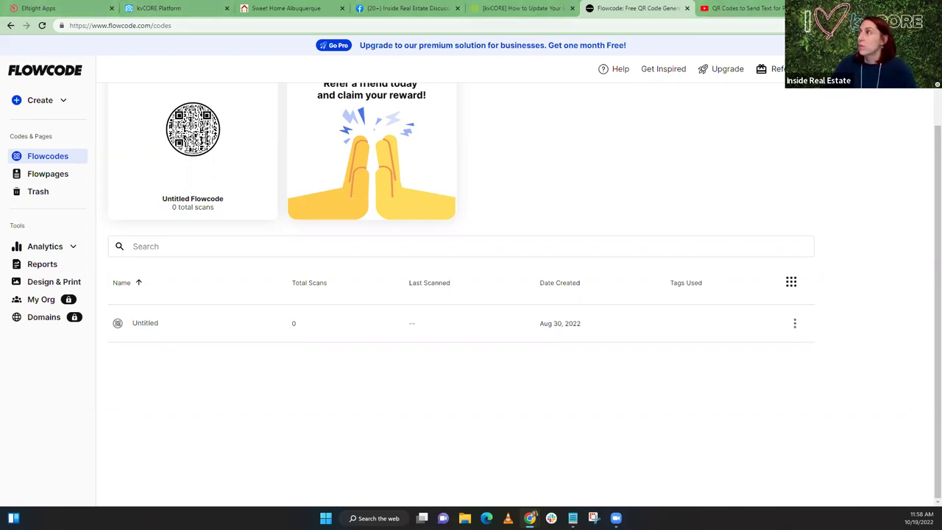
- Reopen the full kvCORE Success Meetups playlist in a new tab, then send the video tab back to uploads
{"action": "key", "text": "ctrl+t"}
{"action": "left_click", "coordinate": [385, 40]}
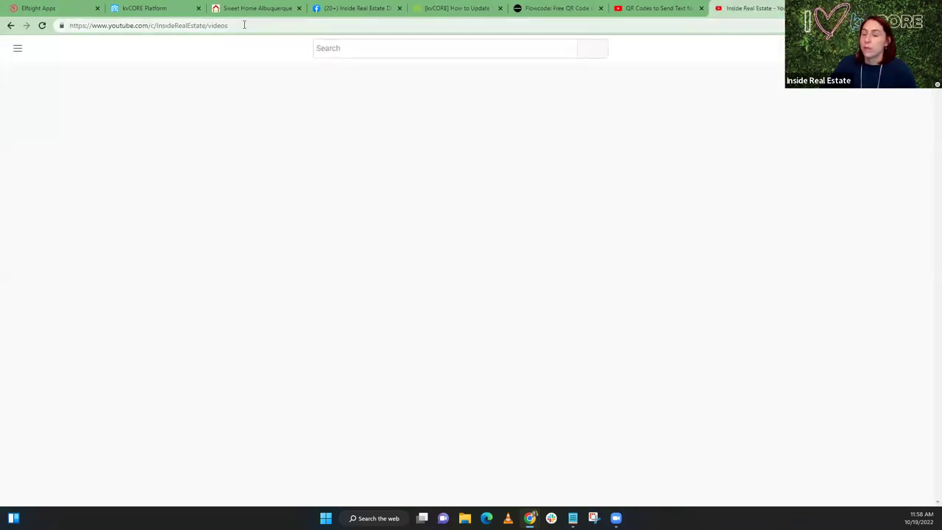
{"action": "key", "text": "ctrl+l"}
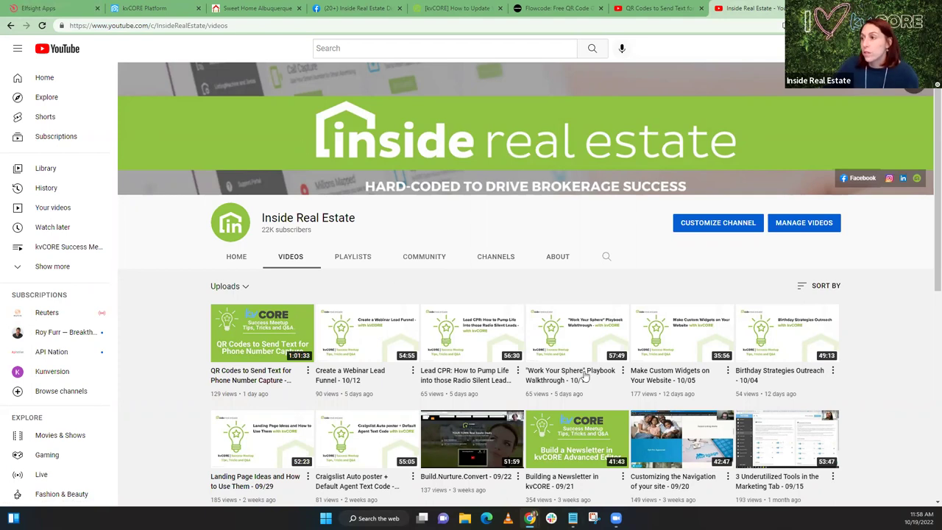
{"action": "left_click", "coordinate": [346, 259]}
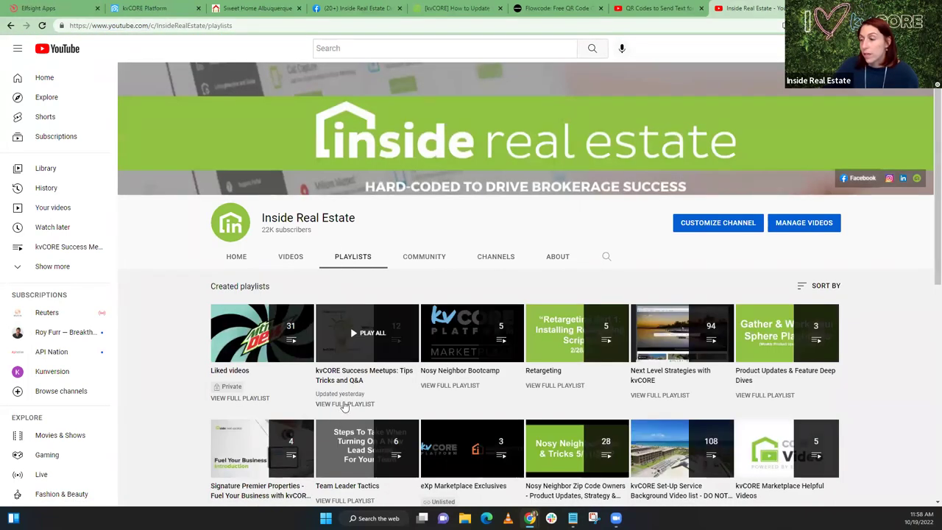
{"action": "left_click", "coordinate": [347, 406]}
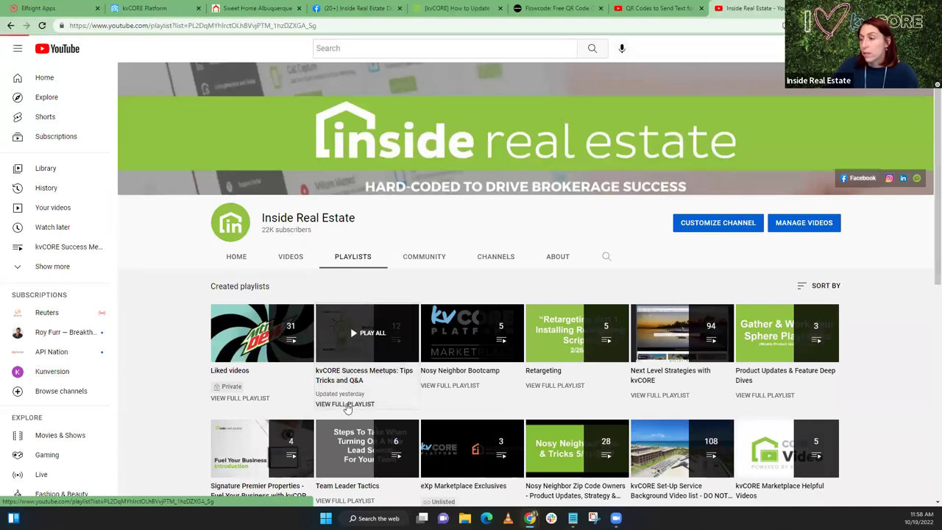
{"action": "scroll", "coordinate": [390, 374], "scroll_direction": "down", "scroll_amount": 3}
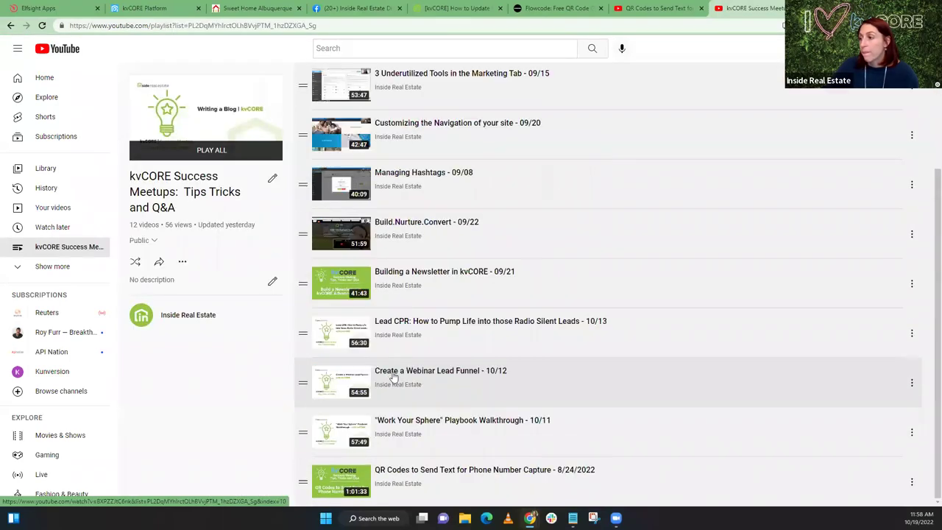
{"action": "scroll", "coordinate": [394, 431], "scroll_direction": "up", "scroll_amount": 3}
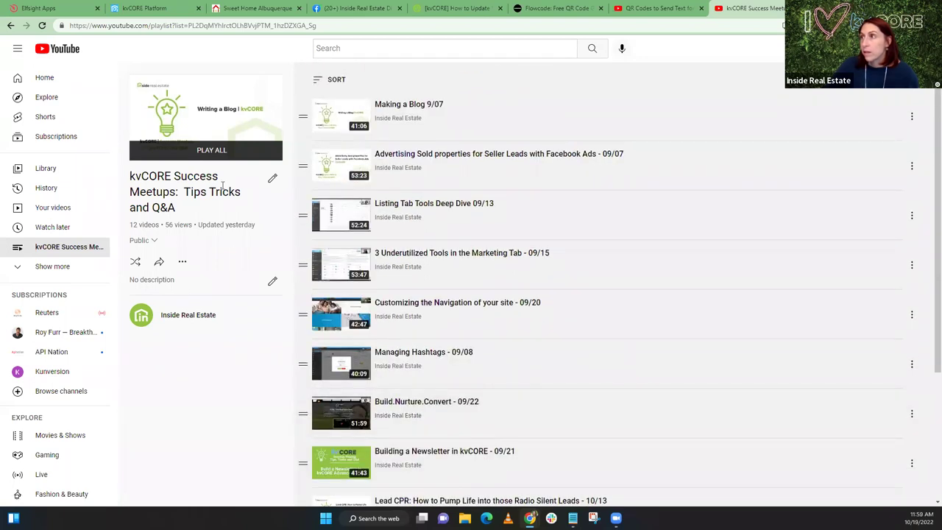
{"action": "left_click", "coordinate": [655, 9]}
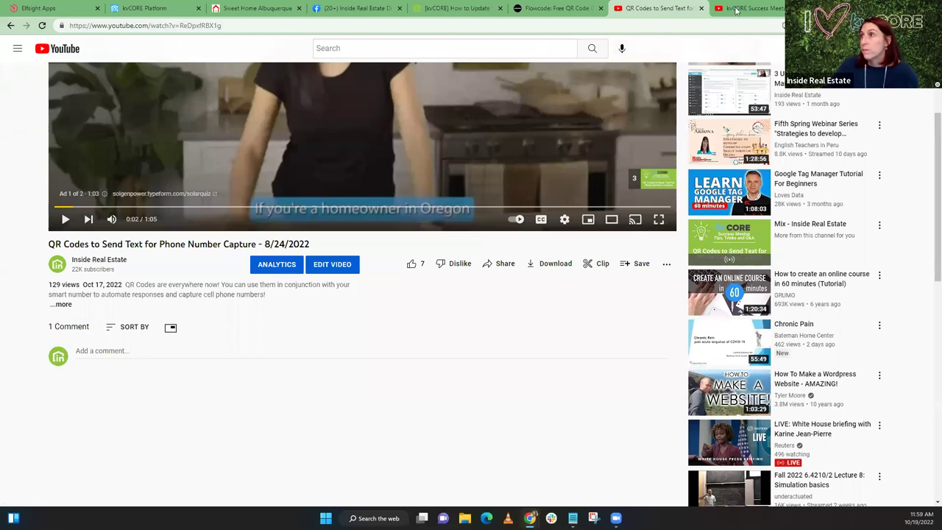
{"action": "left_click", "coordinate": [10, 27]}
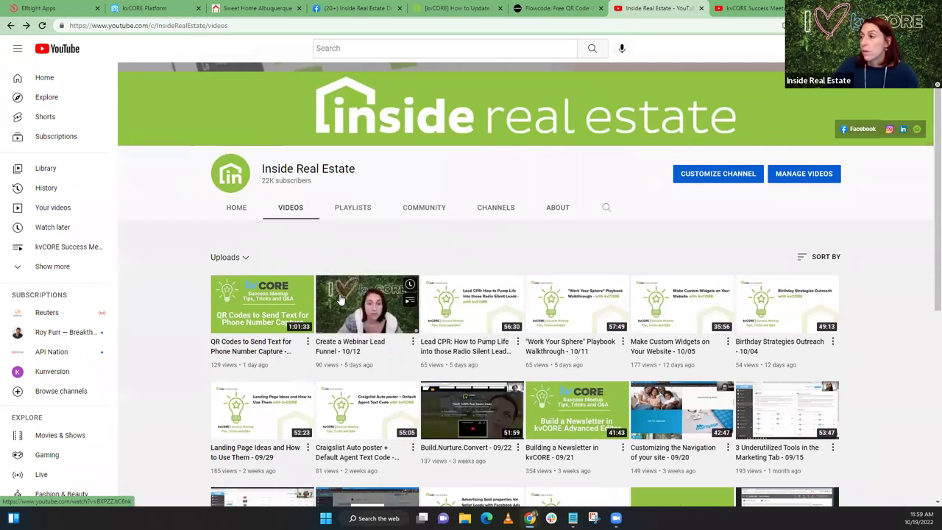
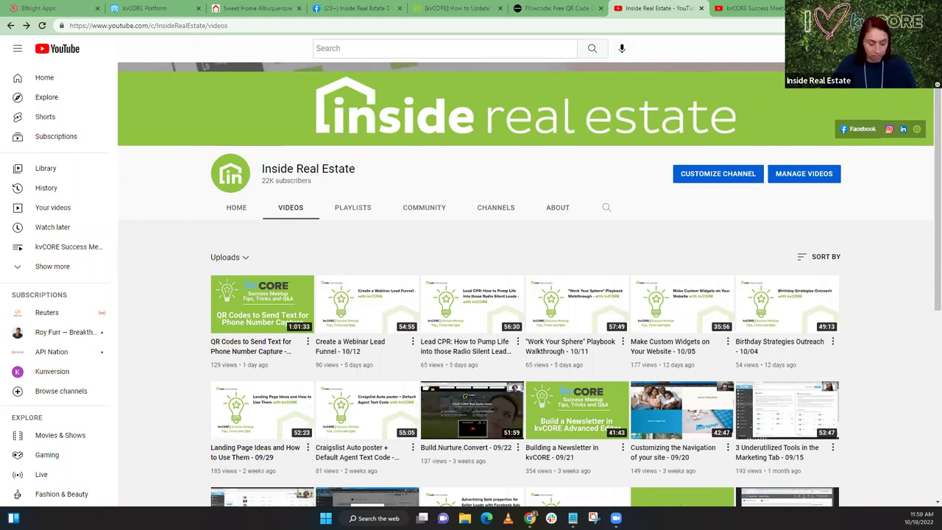
- Open hhfamilyrealestate.com in a new browser tab
{"action": "key", "text": "ctrl+t"}
{"action": "type", "text": "hh"}
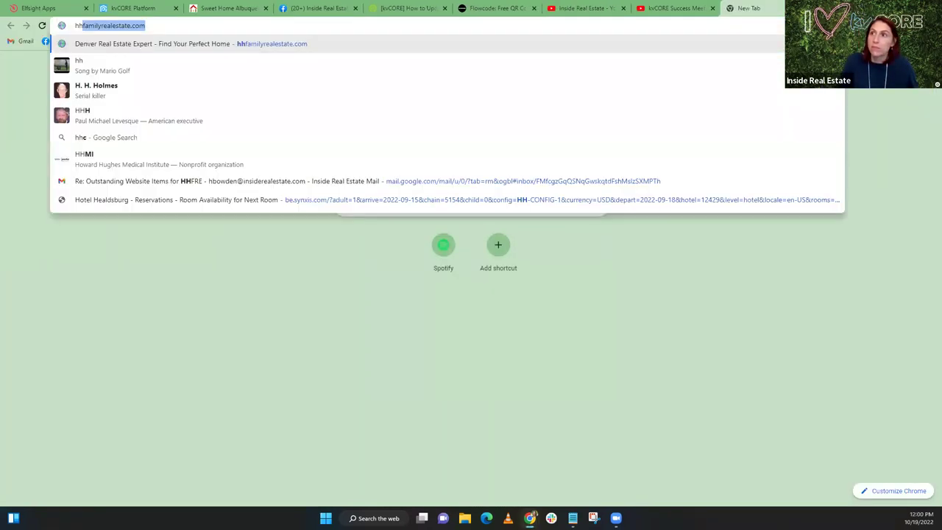
{"action": "key", "text": "Return"}
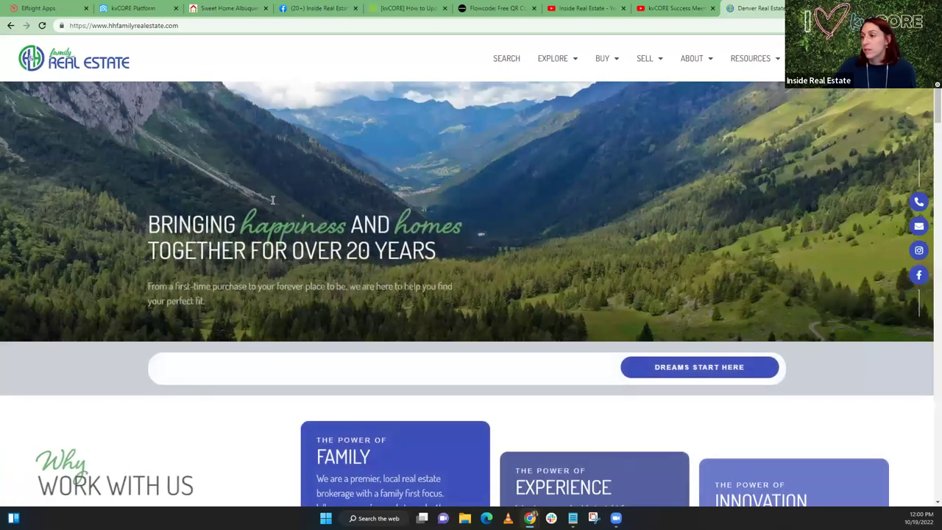
- Scroll through the homepage's Why Work With Us, testimonial, Featured Areas and Relocate sections
{"action": "scroll", "coordinate": [273, 202], "scroll_direction": "down", "scroll_amount": 4}
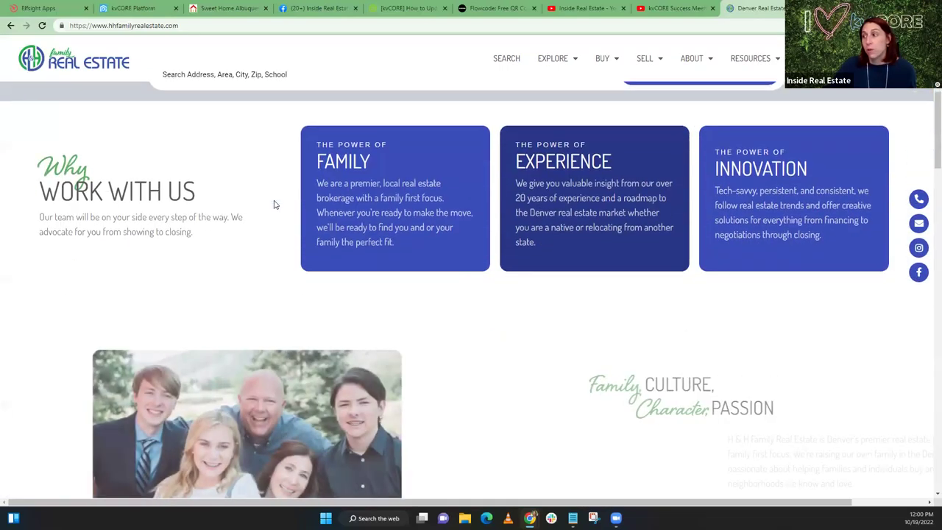
{"action": "scroll", "coordinate": [274, 205], "scroll_direction": "down", "scroll_amount": 5}
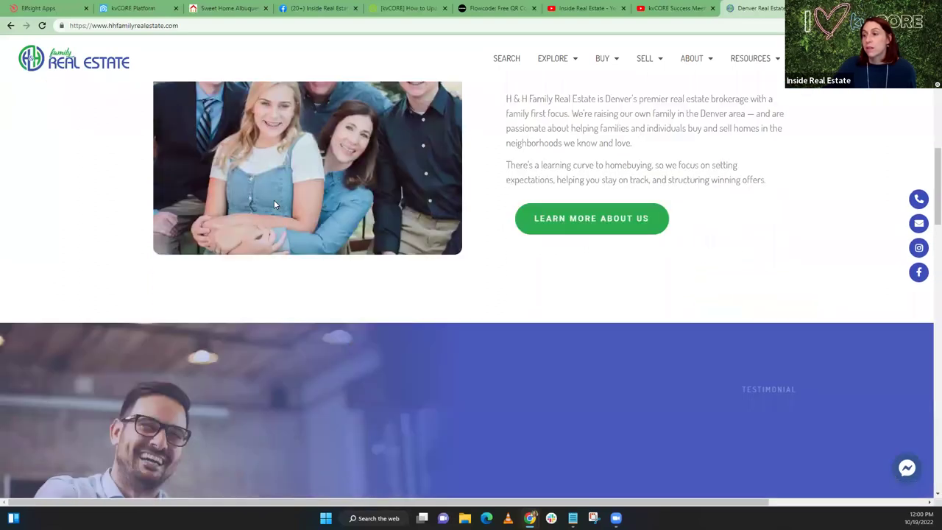
{"action": "scroll", "coordinate": [274, 205], "scroll_direction": "down", "scroll_amount": 5}
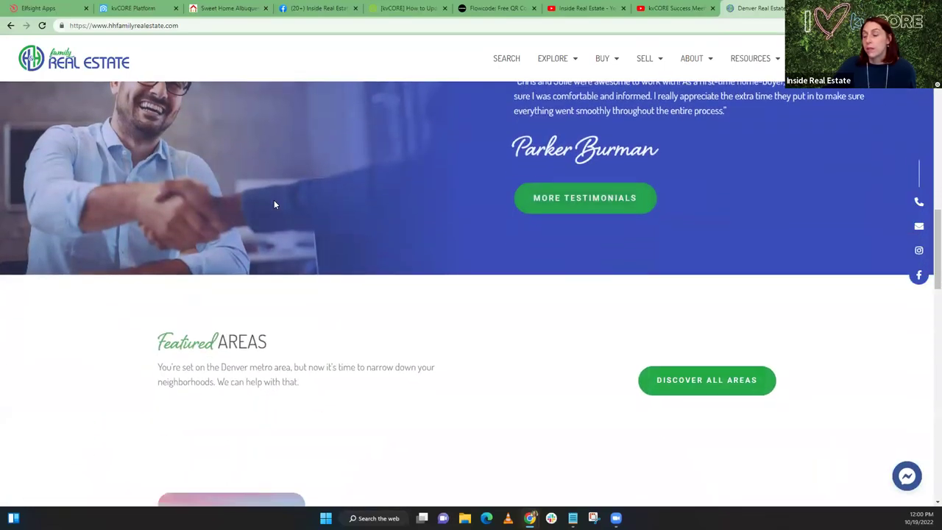
{"action": "scroll", "coordinate": [274, 205], "scroll_direction": "down", "scroll_amount": 3}
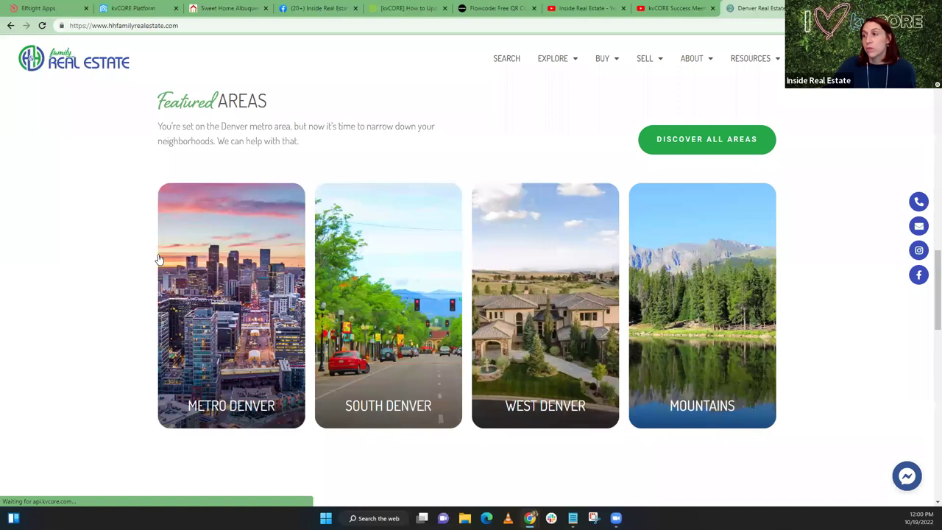
{"action": "scroll", "coordinate": [158, 259], "scroll_direction": "down", "scroll_amount": 3}
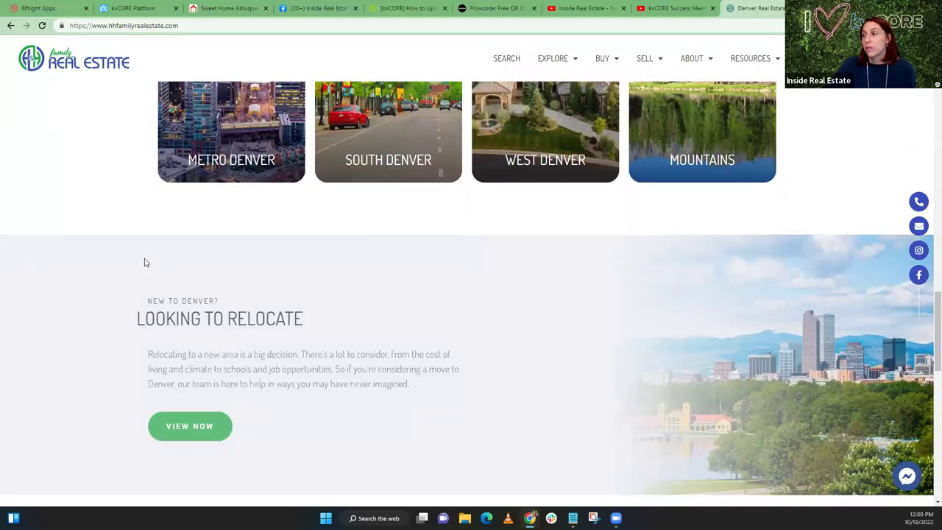
{"action": "scroll", "coordinate": [145, 263], "scroll_direction": "down", "scroll_amount": 4}
{"action": "scroll", "coordinate": [144, 261], "scroll_direction": "up", "scroll_amount": 5}
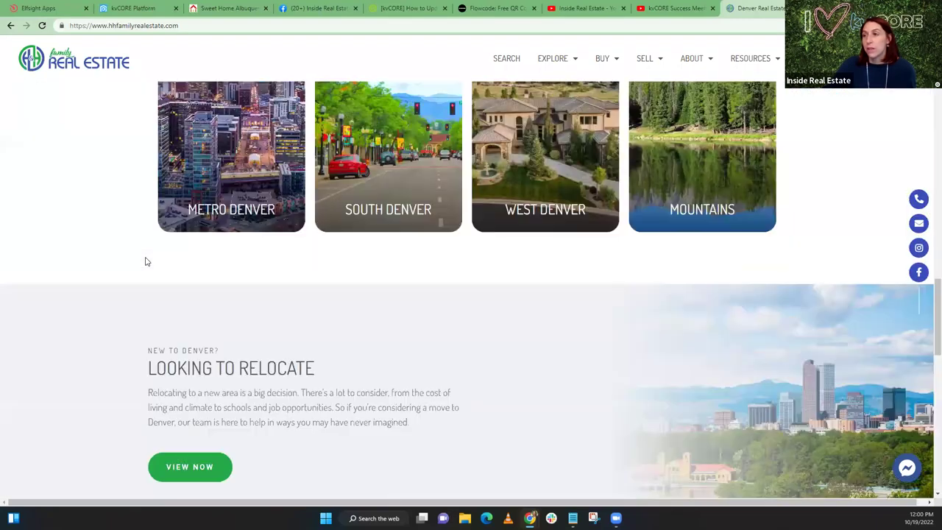
{"action": "scroll", "coordinate": [145, 261], "scroll_direction": "up", "scroll_amount": 6}
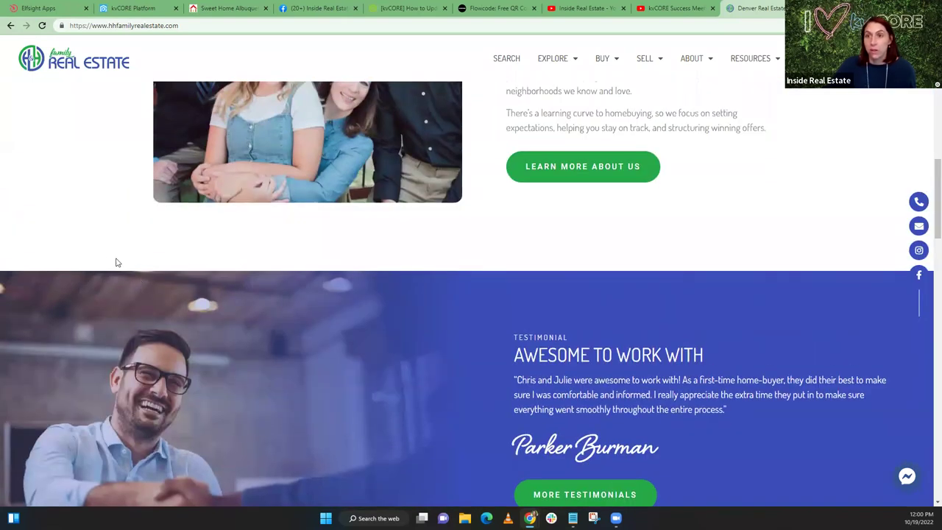
{"action": "scroll", "coordinate": [118, 263], "scroll_direction": "up", "scroll_amount": 1}
{"action": "scroll", "coordinate": [117, 262], "scroll_direction": "up", "scroll_amount": 2}
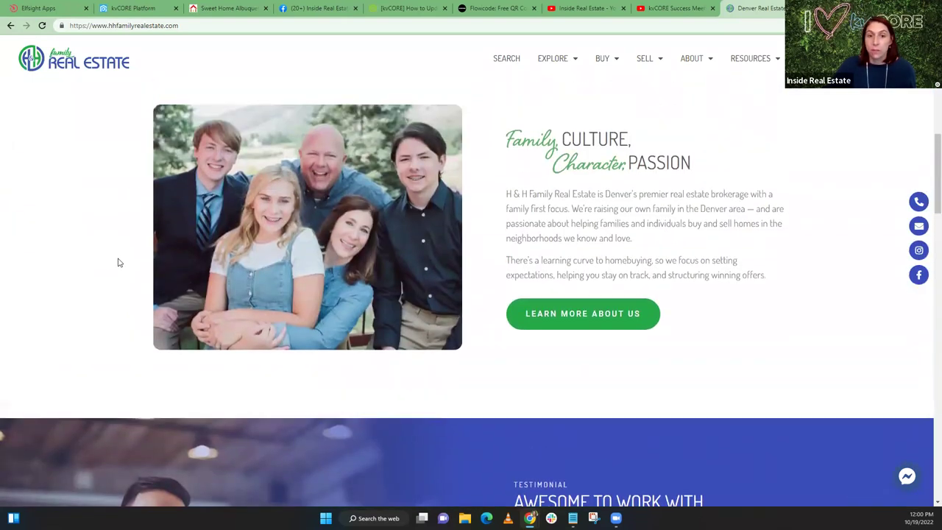
{"action": "scroll", "coordinate": [117, 263], "scroll_direction": "up", "scroll_amount": 4}
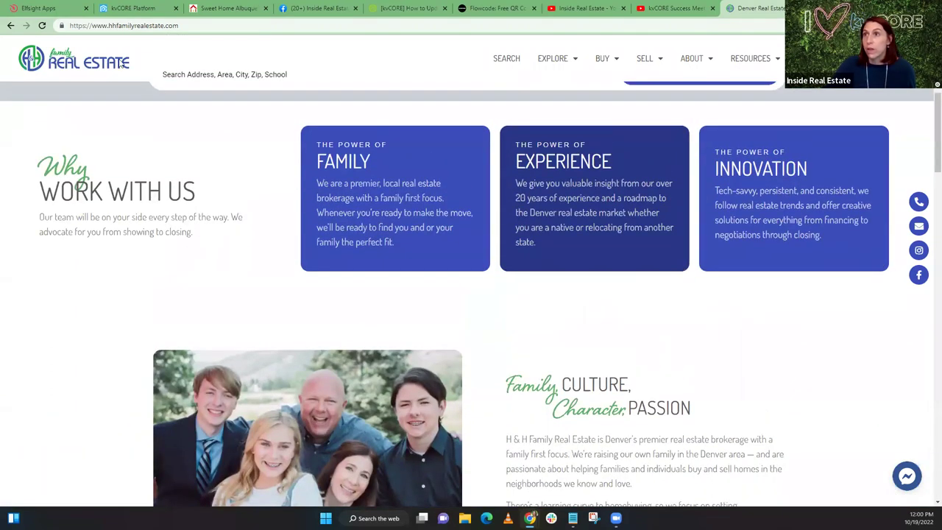
- Show the Connect 3rd Party Tools listings in the kvCORE Marketplace
{"action": "left_click", "coordinate": [136, 8]}
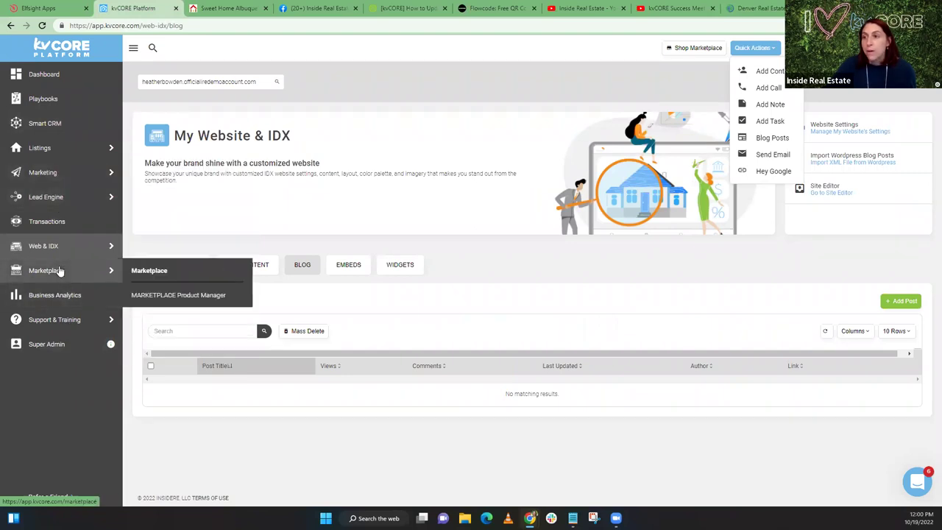
{"action": "left_click", "coordinate": [147, 271]}
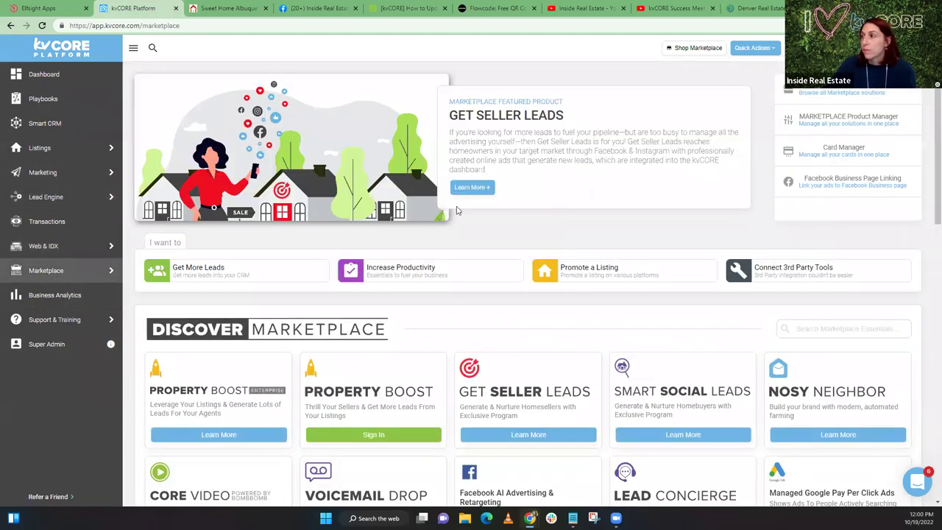
{"action": "left_click", "coordinate": [753, 273]}
{"action": "scroll", "coordinate": [493, 261], "scroll_direction": "down", "scroll_amount": 1}
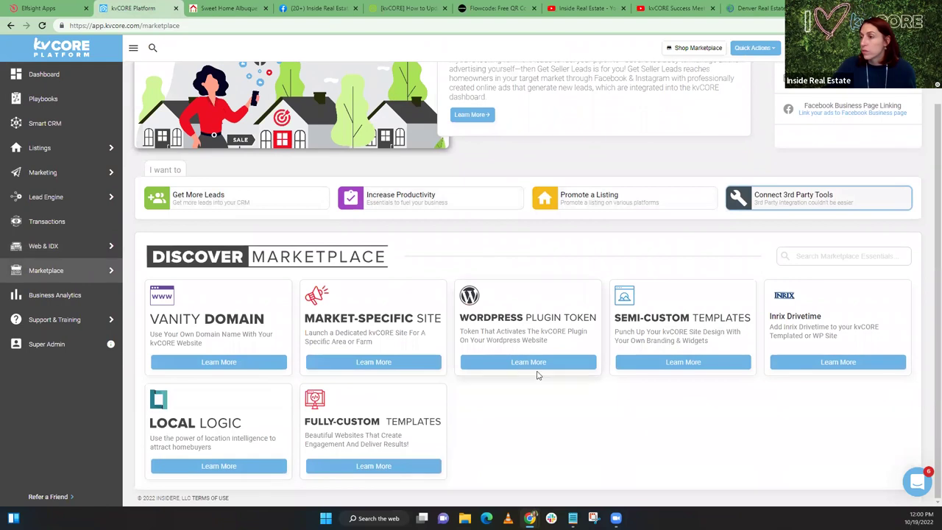
- Compare the Fully-Custom and Semi-Custom Templates details, then add Semi-Custom Templates to kvCORE
{"action": "left_click", "coordinate": [384, 466]}
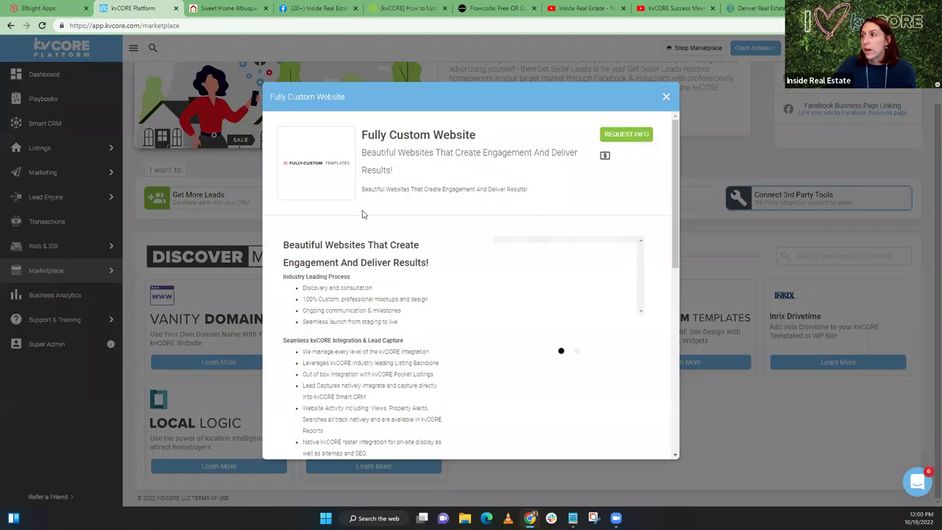
{"action": "scroll", "coordinate": [362, 213], "scroll_direction": "down", "scroll_amount": 2}
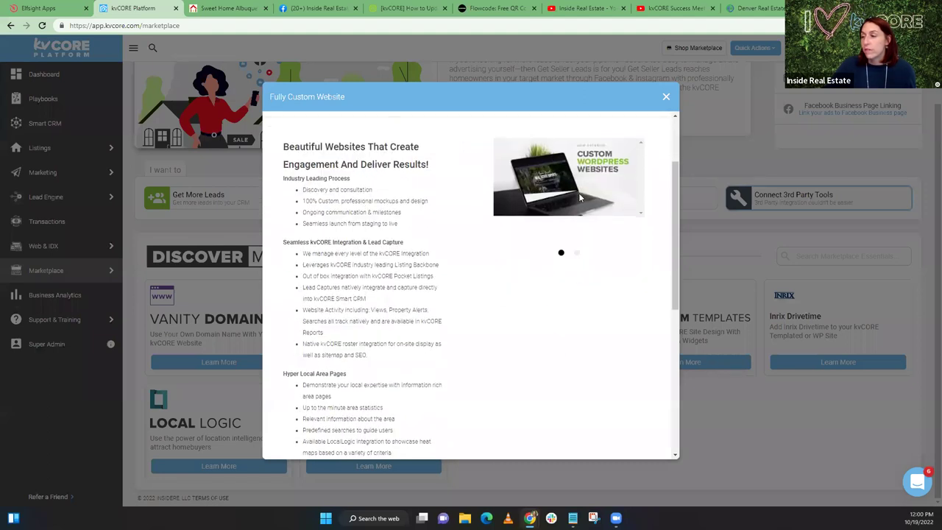
{"action": "scroll", "coordinate": [579, 197], "scroll_direction": "up", "scroll_amount": 2}
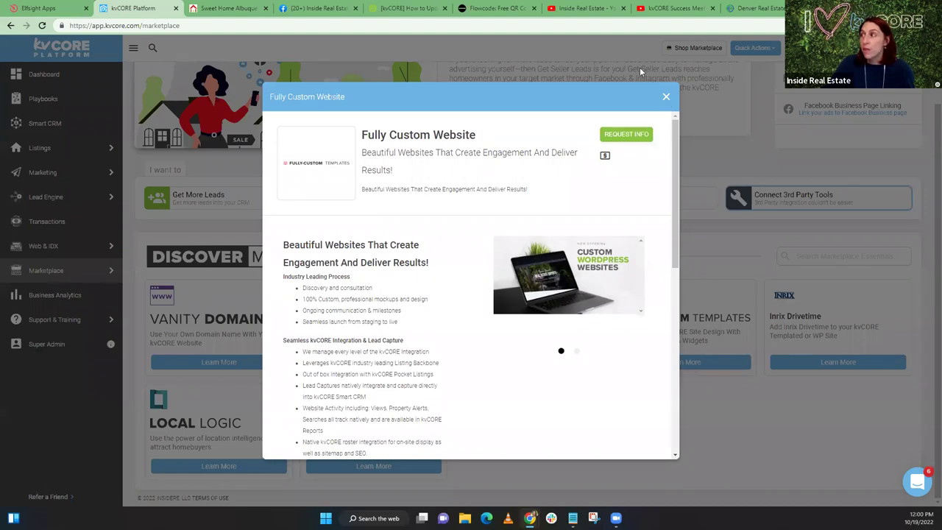
{"action": "left_click", "coordinate": [666, 97]}
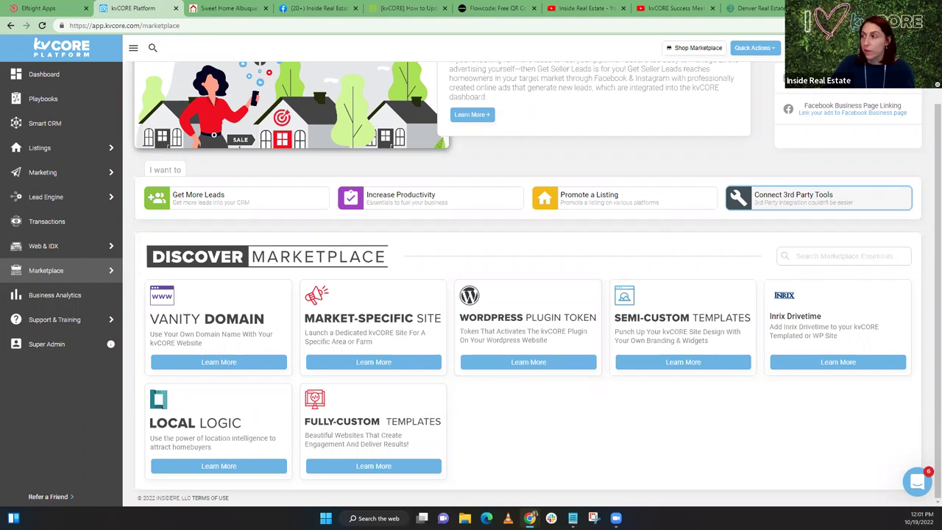
{"action": "left_click", "coordinate": [667, 363]}
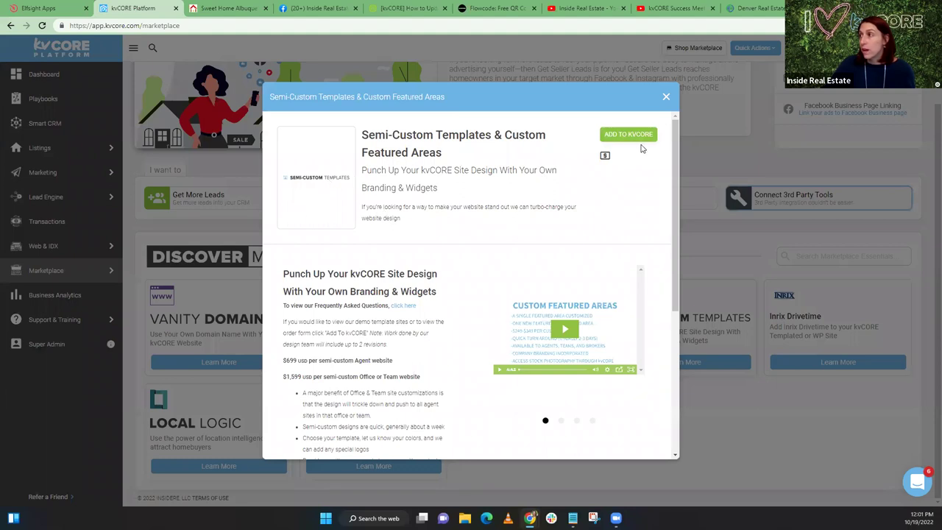
{"action": "left_click", "coordinate": [627, 135]}
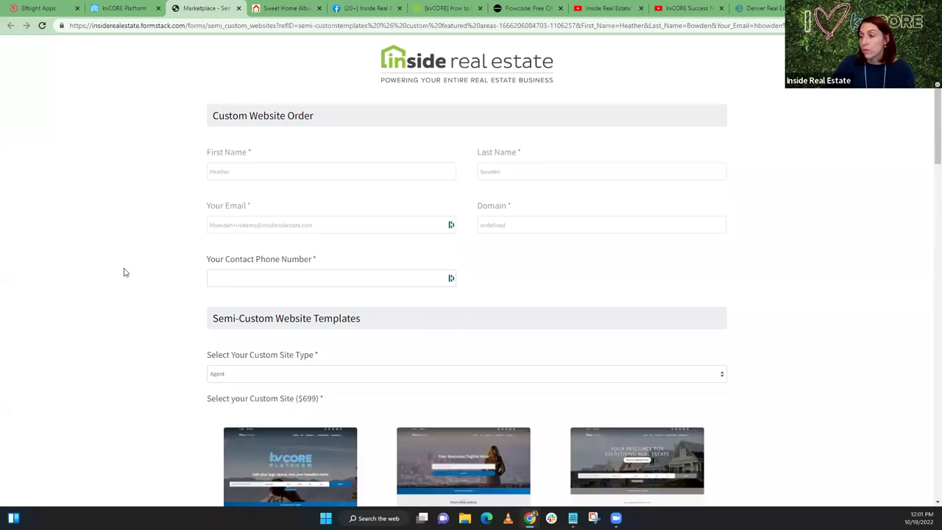
- Review the semi-custom template choices and highlight the $699 site price
{"action": "scroll", "coordinate": [123, 261], "scroll_direction": "down", "scroll_amount": 3}
{"action": "scroll", "coordinate": [126, 257], "scroll_direction": "down", "scroll_amount": 2}
{"action": "scroll", "coordinate": [125, 258], "scroll_direction": "up", "scroll_amount": 2}
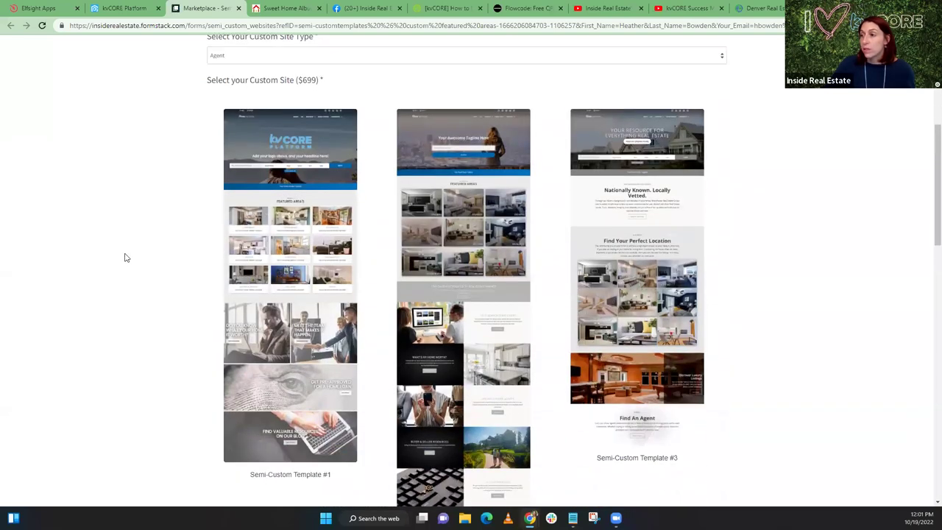
{"action": "scroll", "coordinate": [125, 258], "scroll_direction": "down", "scroll_amount": 3}
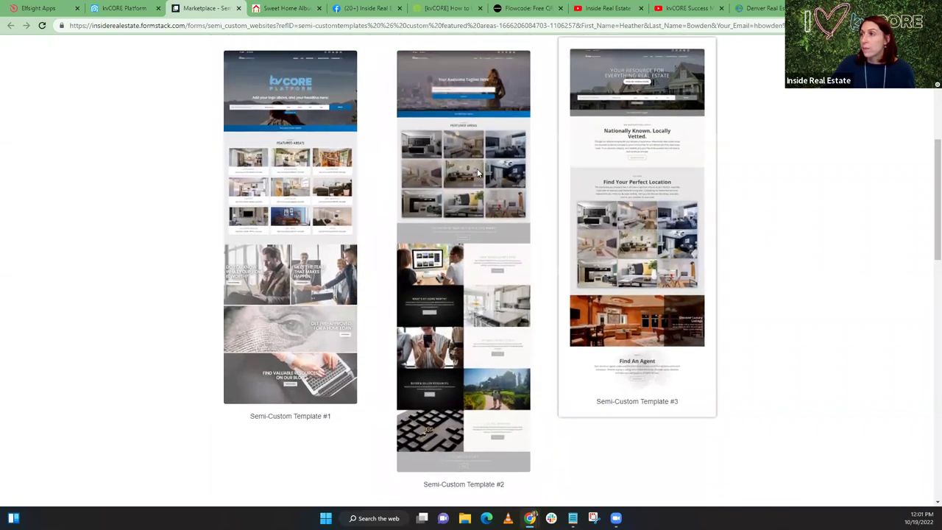
{"action": "scroll", "coordinate": [466, 174], "scroll_direction": "up", "scroll_amount": 5}
{"action": "left_click_drag", "start_coordinate": [294, 349], "coordinate": [340, 353]}
- Open the Custom Website Widgets live preview through View Widgets
{"action": "scroll", "coordinate": [160, 319], "scroll_direction": "down", "scroll_amount": 8}
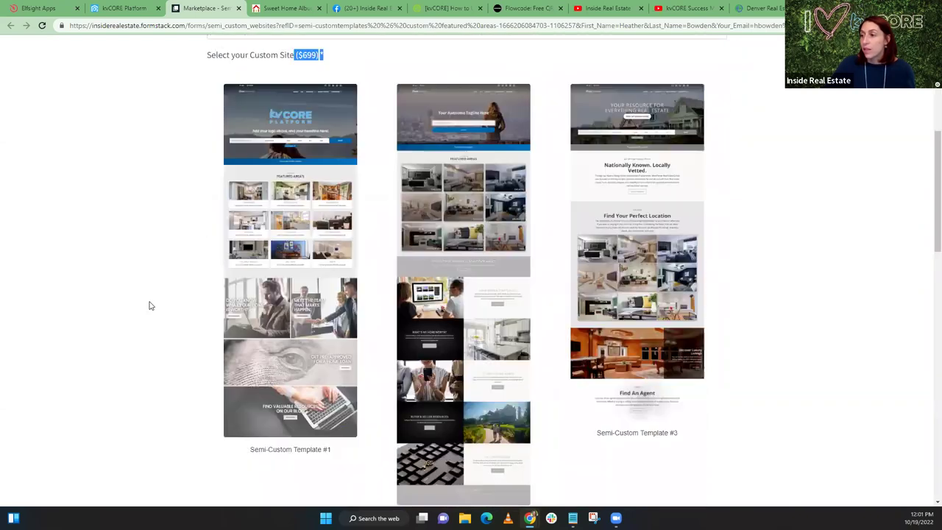
{"action": "scroll", "coordinate": [149, 295], "scroll_direction": "down", "scroll_amount": 1}
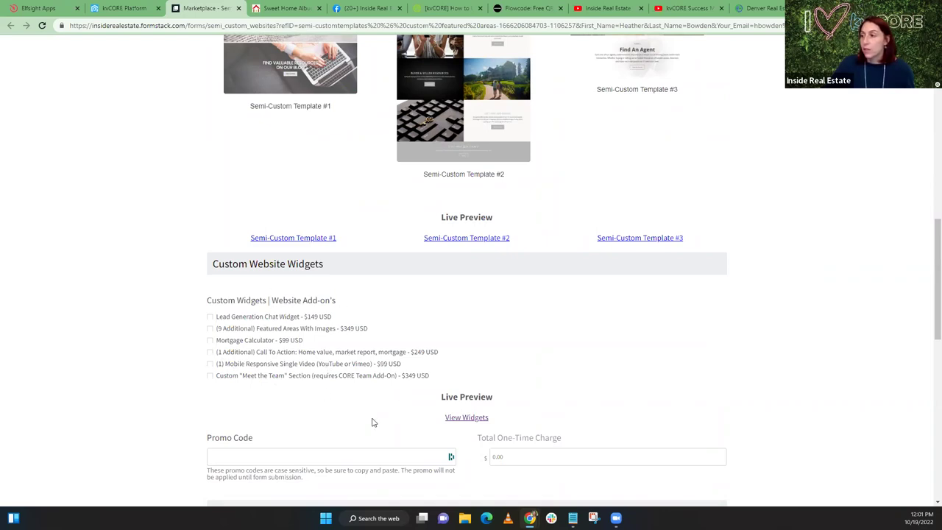
{"action": "scroll", "coordinate": [296, 378], "scroll_direction": "down", "scroll_amount": 2}
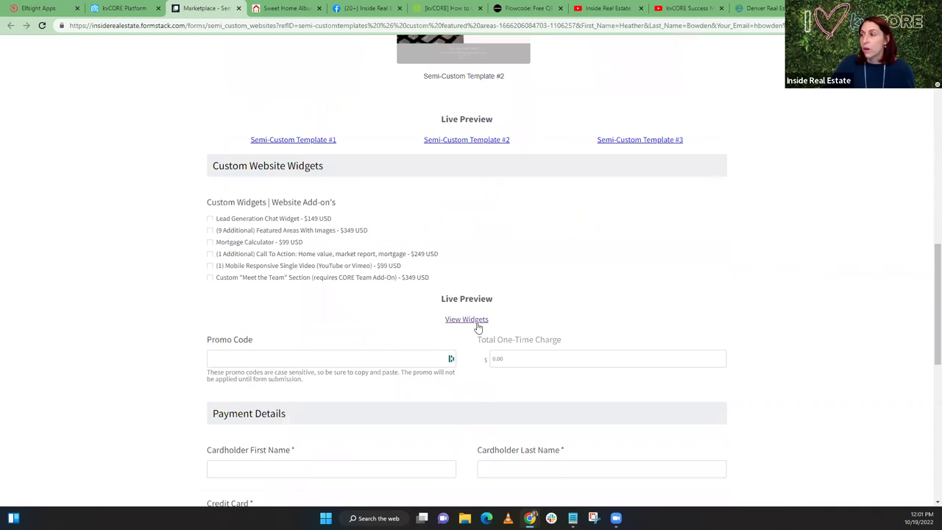
{"action": "left_click", "coordinate": [474, 322]}
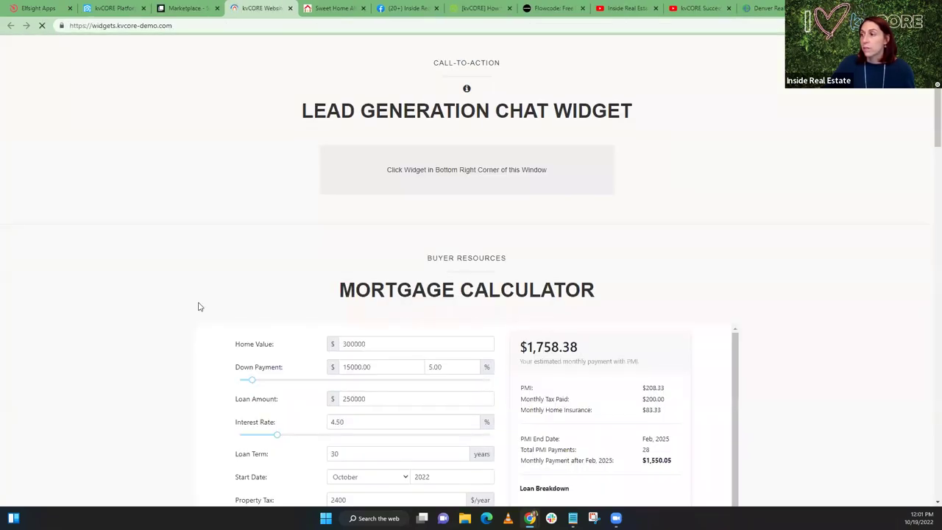
- Look over the widgets demo, then close the Semi-Custom Templates details back in kvCORE
{"action": "scroll", "coordinate": [103, 299], "scroll_direction": "down", "scroll_amount": 5}
{"action": "scroll", "coordinate": [98, 300], "scroll_direction": "down", "scroll_amount": 1}
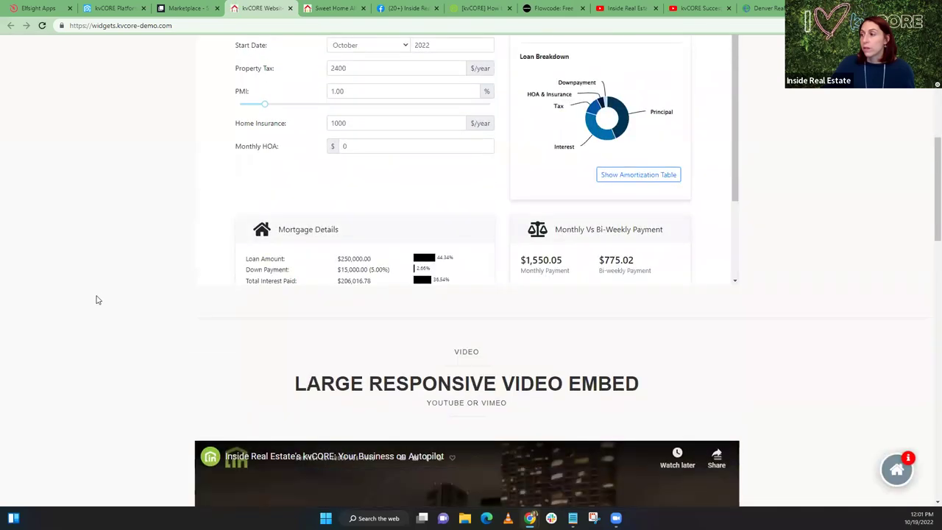
{"action": "scroll", "coordinate": [96, 300], "scroll_direction": "down", "scroll_amount": 4}
{"action": "scroll", "coordinate": [678, 145], "scroll_direction": "down", "scroll_amount": 1}
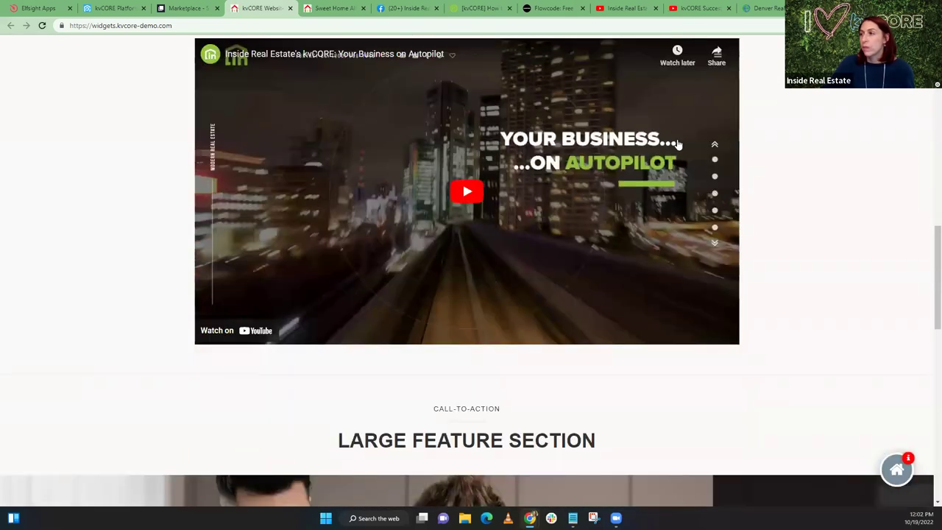
{"action": "left_click", "coordinate": [112, 7]}
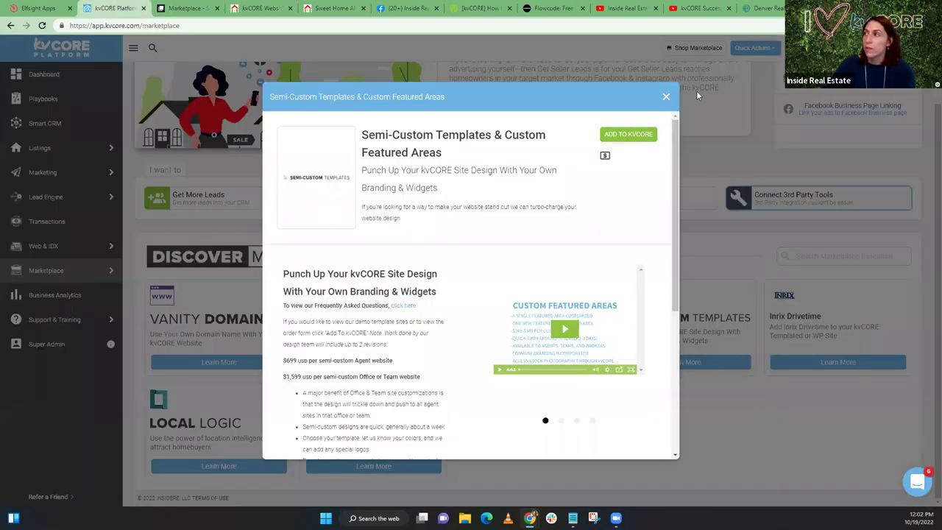
{"action": "left_click", "coordinate": [666, 96]}
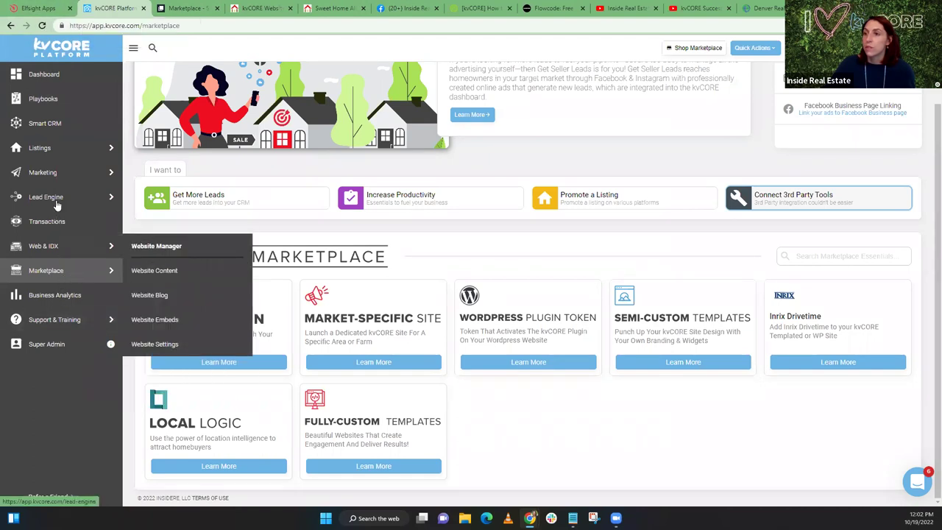
- Start a new custom widget from the Website Manager's Widgets tab
{"action": "left_click", "coordinate": [169, 251]}
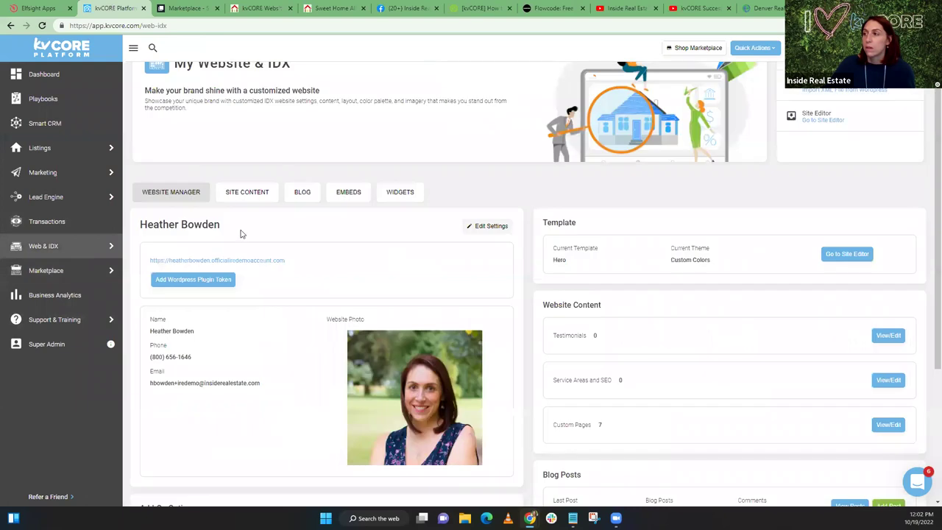
{"action": "left_click", "coordinate": [408, 193]}
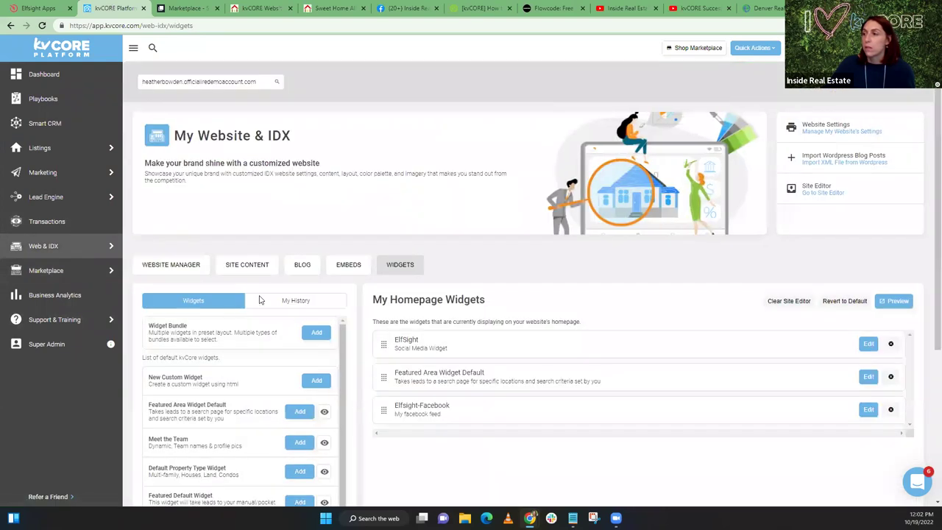
{"action": "scroll", "coordinate": [353, 270], "scroll_direction": "down", "scroll_amount": 1}
{"action": "scroll", "coordinate": [353, 271], "scroll_direction": "down", "scroll_amount": 1}
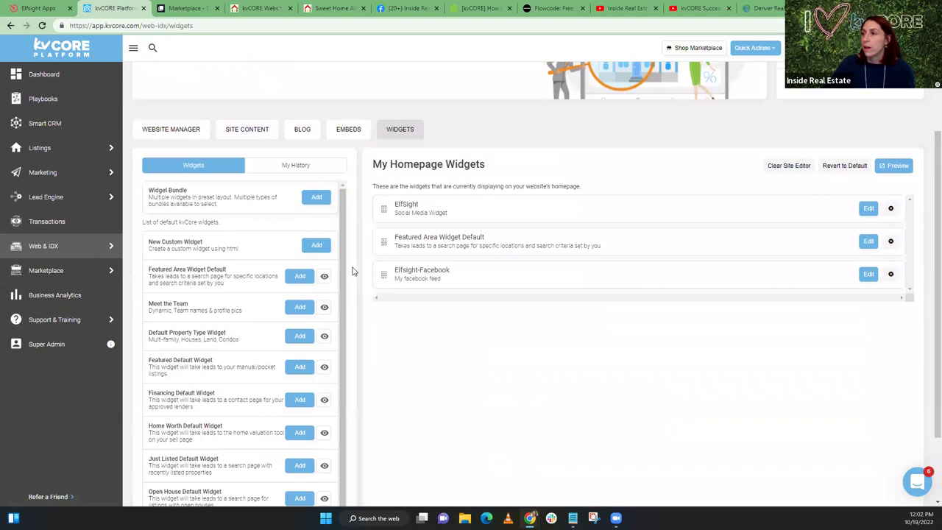
{"action": "left_click", "coordinate": [318, 234]}
- Name the widget 'Youtube', correcting the typo, then go to the Inside Real Estate channel videos
{"action": "left_click", "coordinate": [322, 136]}
{"action": "type", "text": "YOutube"}
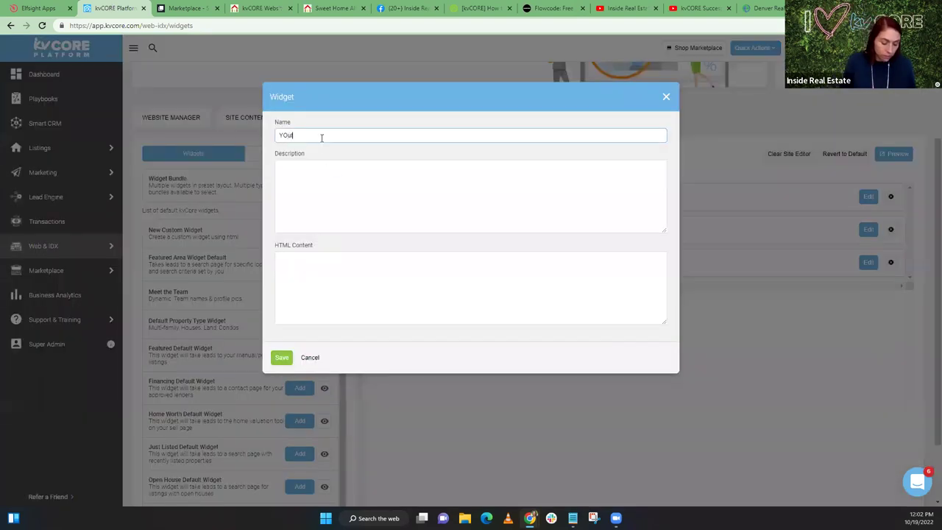
{"action": "left_click", "coordinate": [280, 135]}
{"action": "key", "text": "Delete"}
{"action": "key", "text": "Delete"}
{"action": "type", "text": "Youtube"}
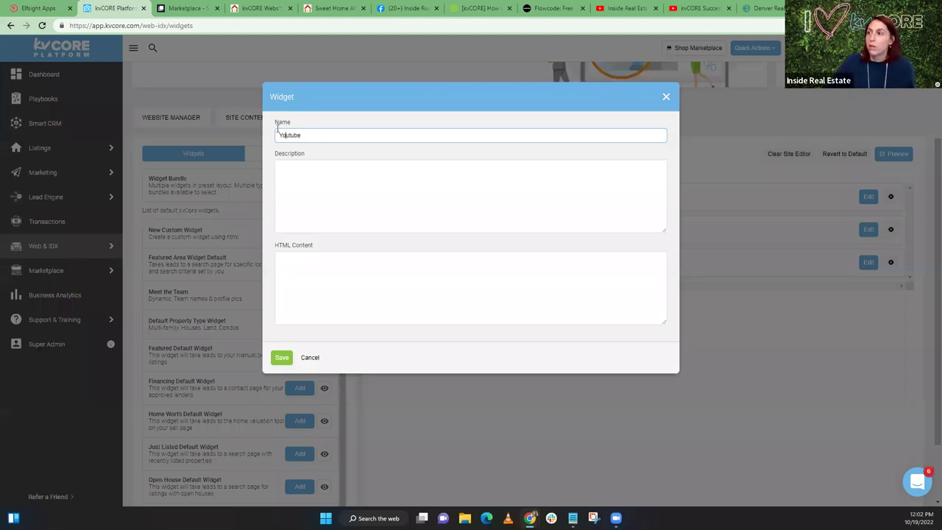
{"action": "left_click", "coordinate": [304, 267]}
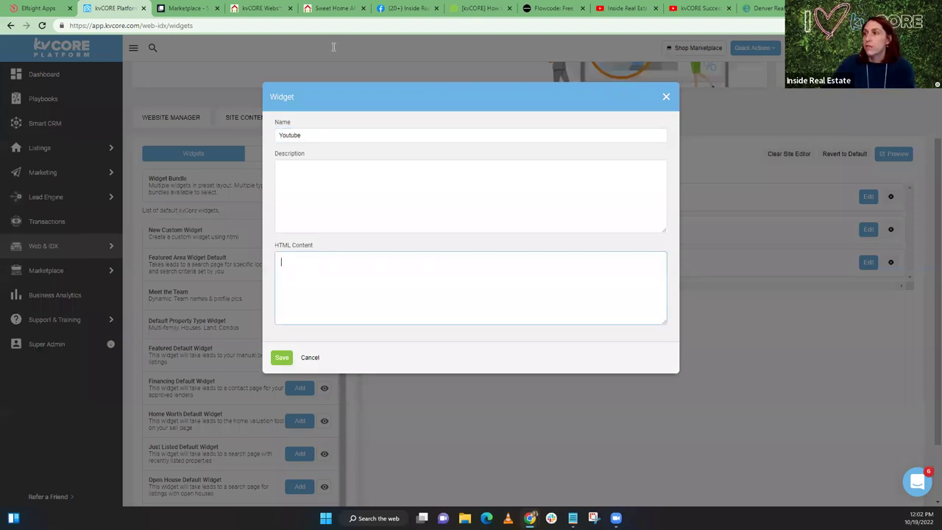
{"action": "left_click", "coordinate": [669, 7]}
{"action": "left_click", "coordinate": [624, 7]}
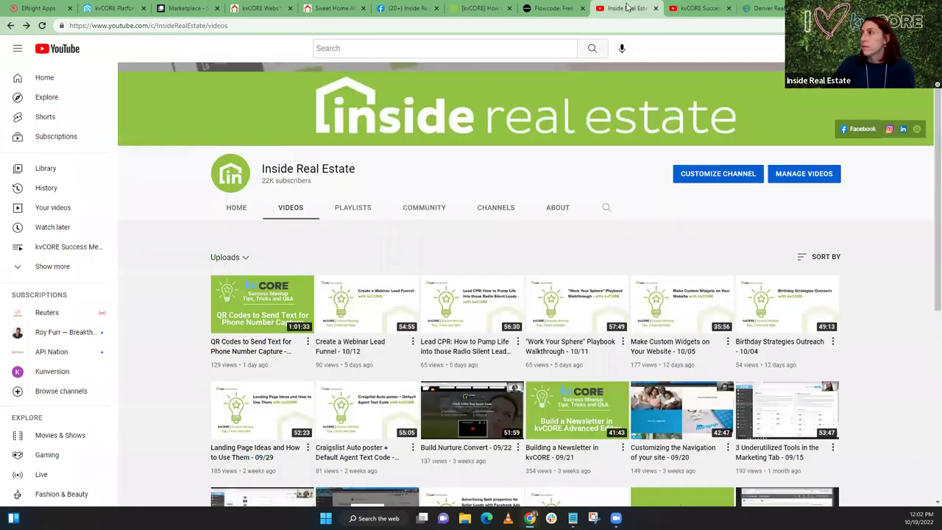
- Open the Making a Blog 9/07 video and select its iframe embed code
{"action": "left_click", "coordinate": [692, 7]}
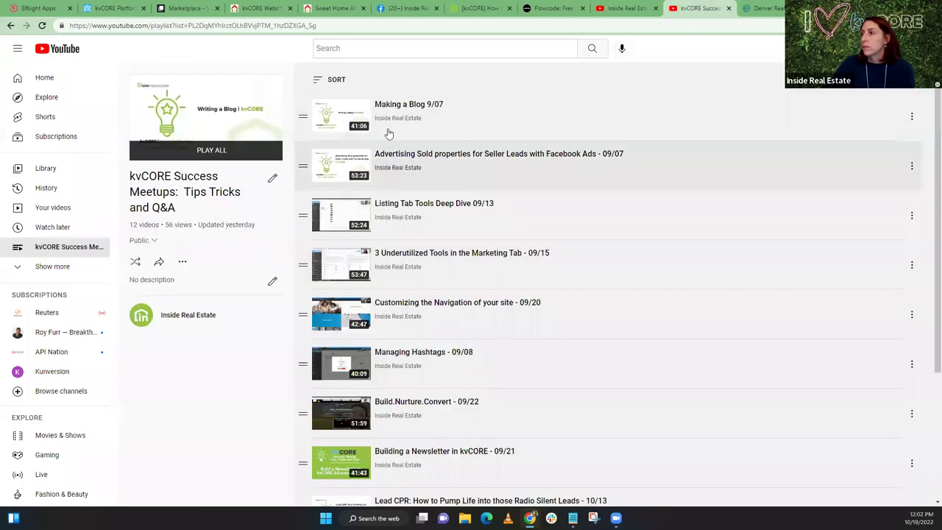
{"action": "left_click", "coordinate": [388, 105]}
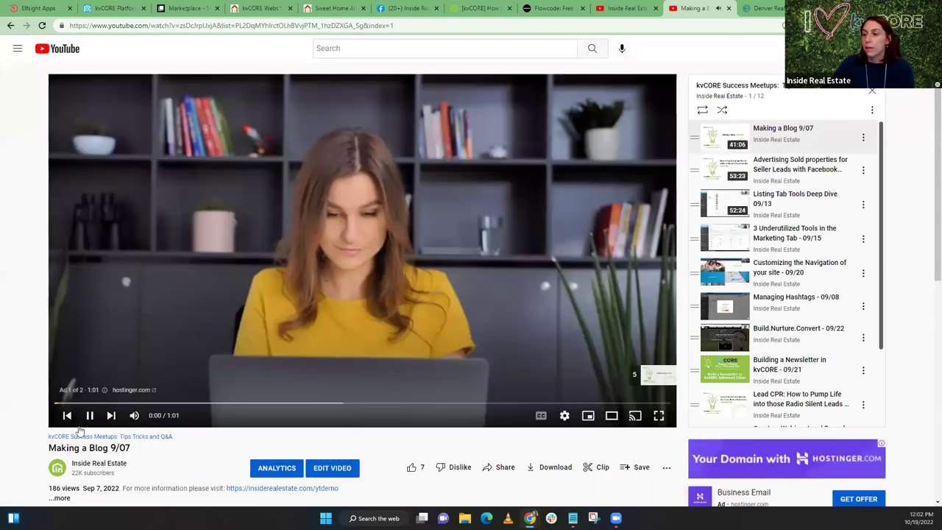
{"action": "left_click", "coordinate": [89, 416]}
{"action": "scroll", "coordinate": [29, 307], "scroll_direction": "down", "scroll_amount": 2}
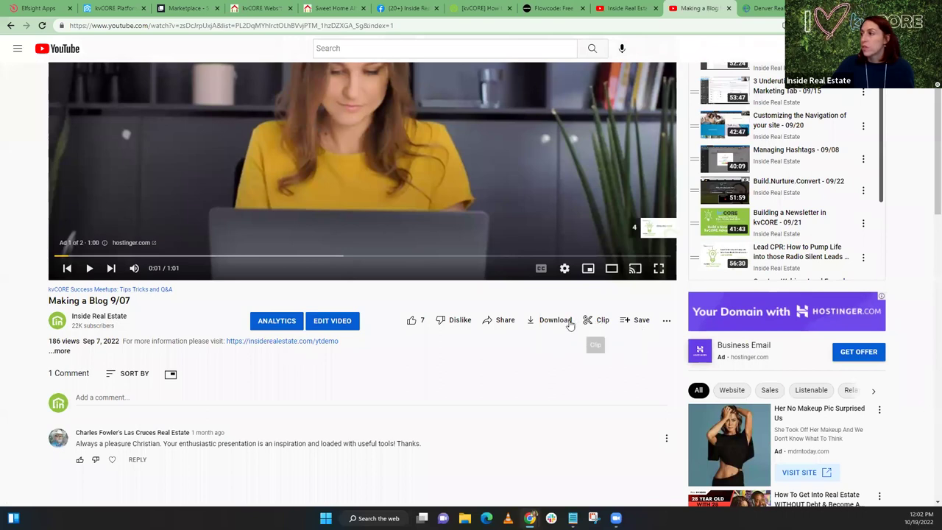
{"action": "left_click", "coordinate": [504, 321]}
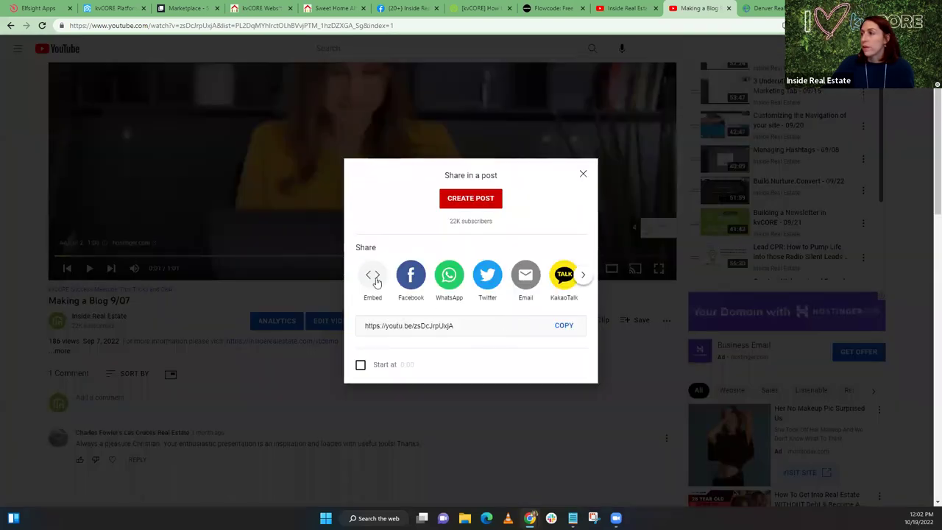
{"action": "left_click", "coordinate": [373, 276]}
{"action": "left_click_drag", "start_coordinate": [702, 285], "coordinate": [572, 199]}
{"action": "key", "text": "ctrl+c"}
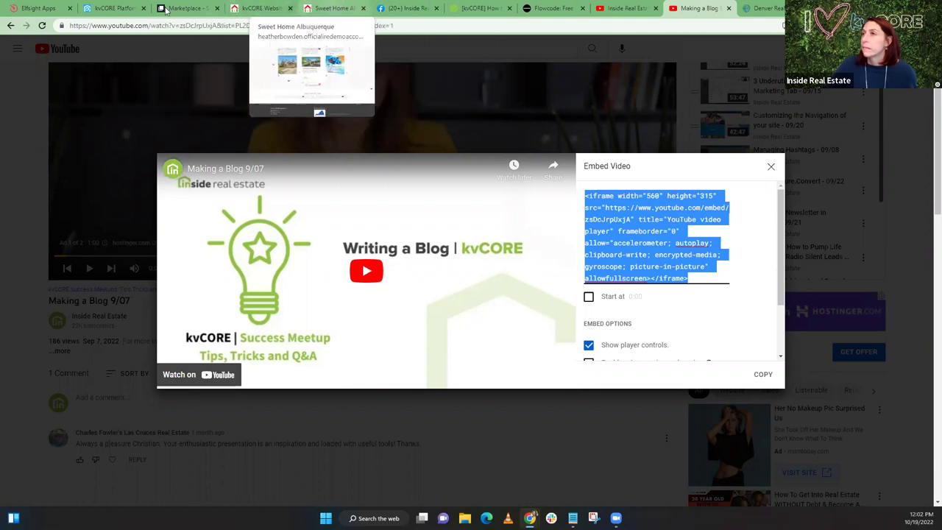
- Paste the embed code into HTML Content, add description 'my youtube', save, and preview the site
{"action": "left_click", "coordinate": [115, 9]}
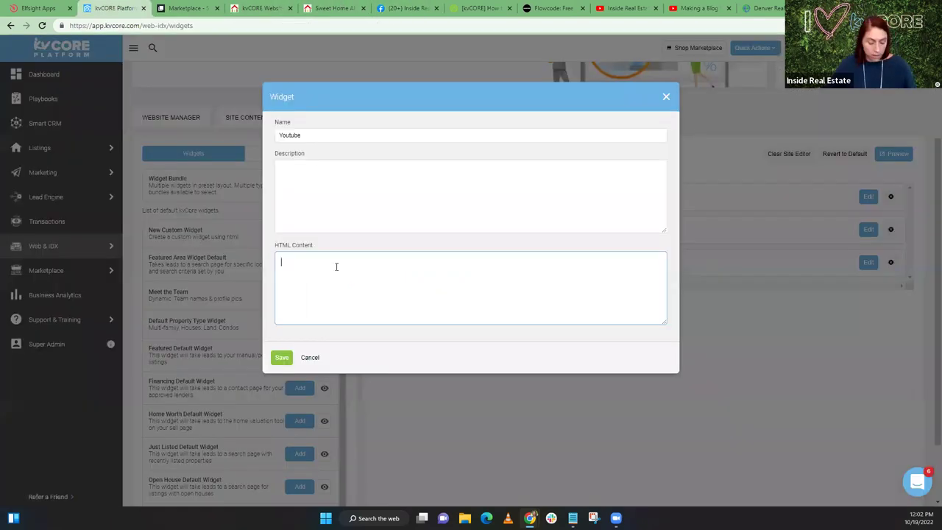
{"action": "key", "text": "ctrl+v"}
{"action": "left_click", "coordinate": [281, 360]}
{"action": "left_click", "coordinate": [346, 187]}
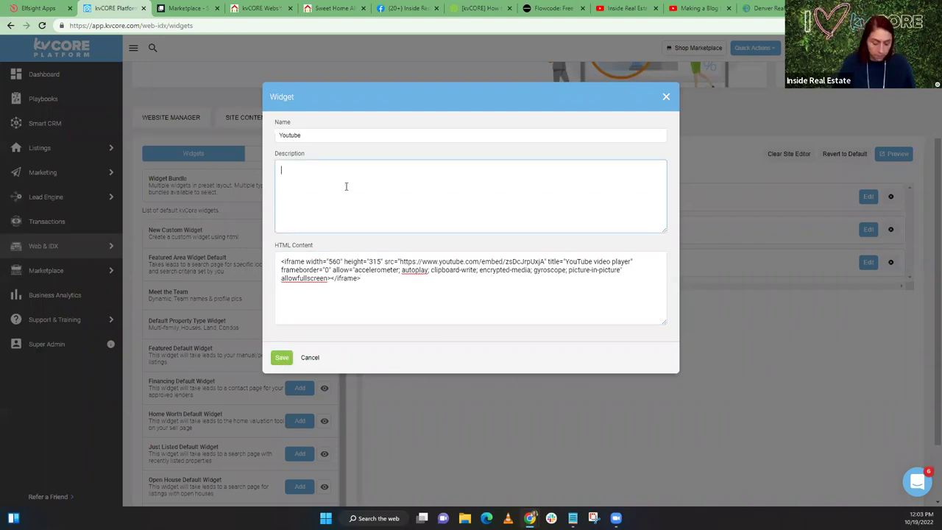
{"action": "type", "text": "my youtube video"}
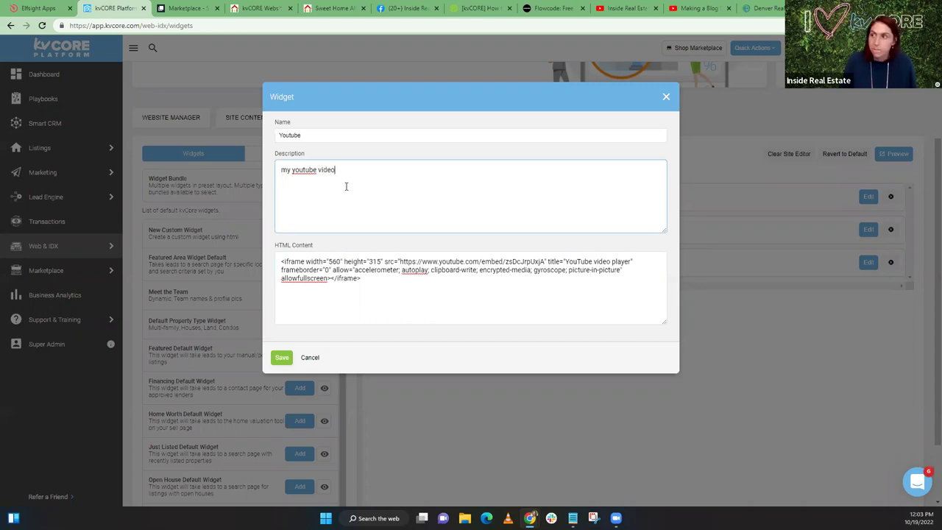
{"action": "left_click", "coordinate": [280, 358]}
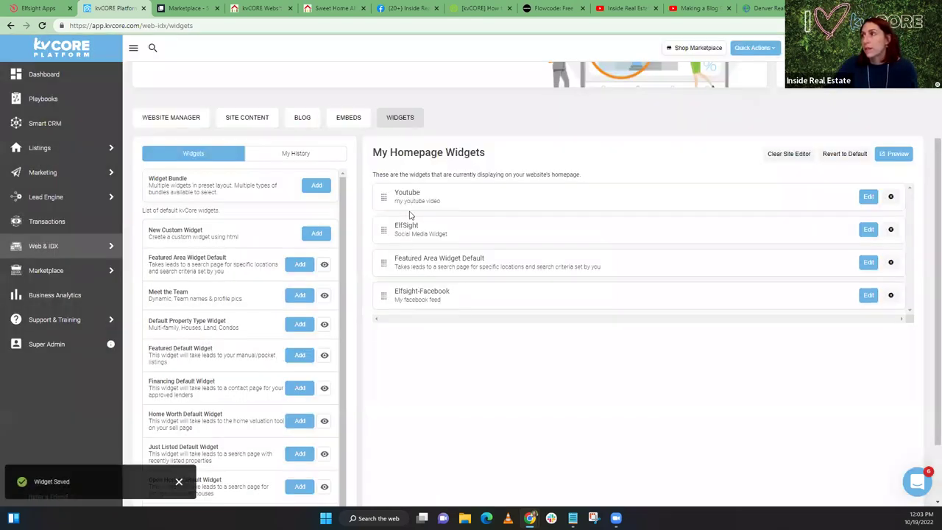
{"action": "left_click", "coordinate": [899, 156]}
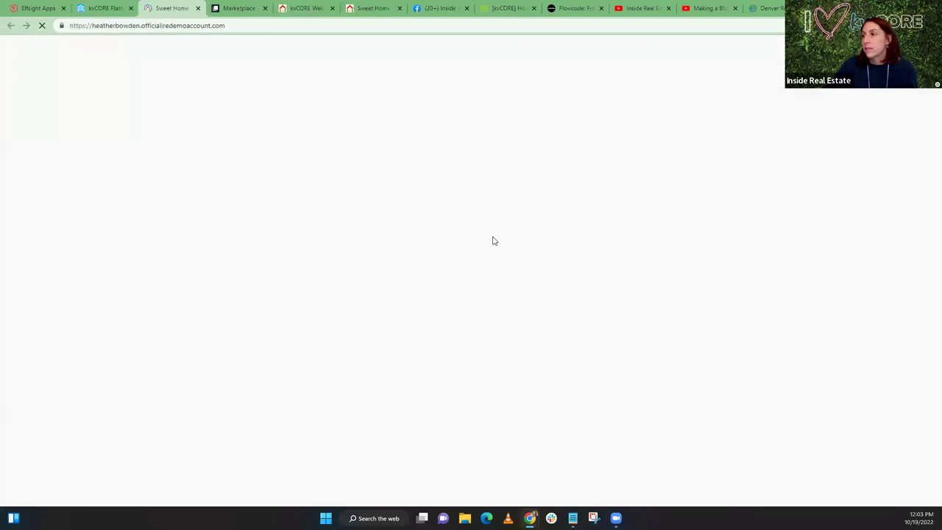
- Reload the site with /?FLUSH_CACHE=1, view the homepage, then return to kvCORE Platform
{"action": "scroll", "coordinate": [378, 265], "scroll_direction": "down", "scroll_amount": 3}
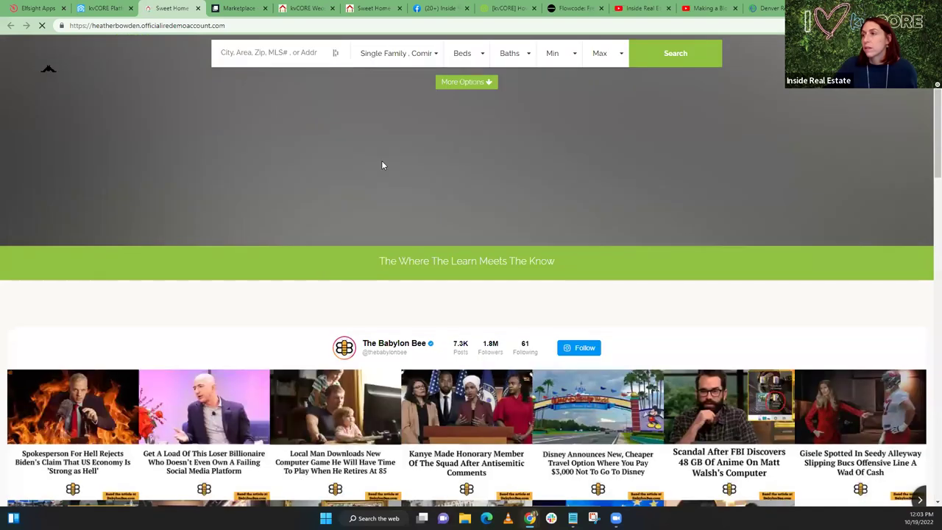
{"action": "scroll", "coordinate": [381, 162], "scroll_direction": "down", "scroll_amount": 1}
{"action": "left_click", "coordinate": [247, 29]}
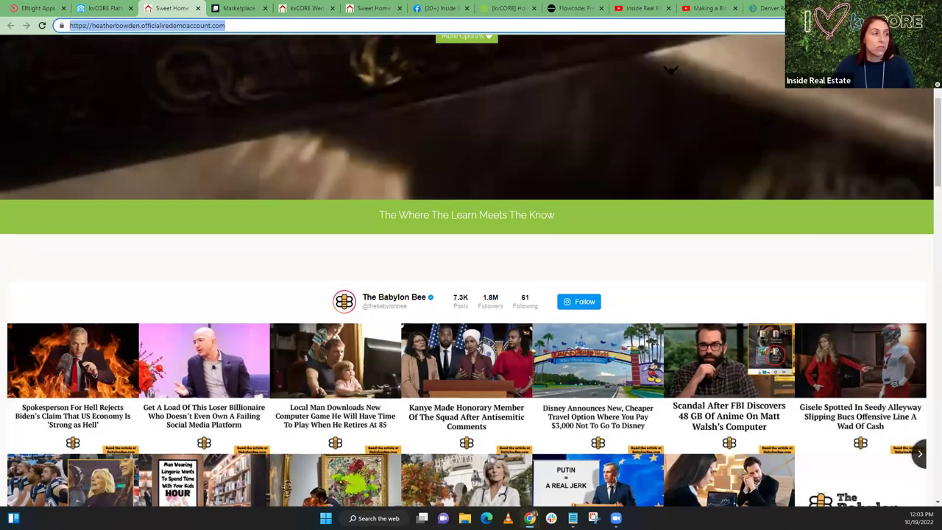
{"action": "key", "text": "Right"}
{"action": "key", "text": "Escape"}
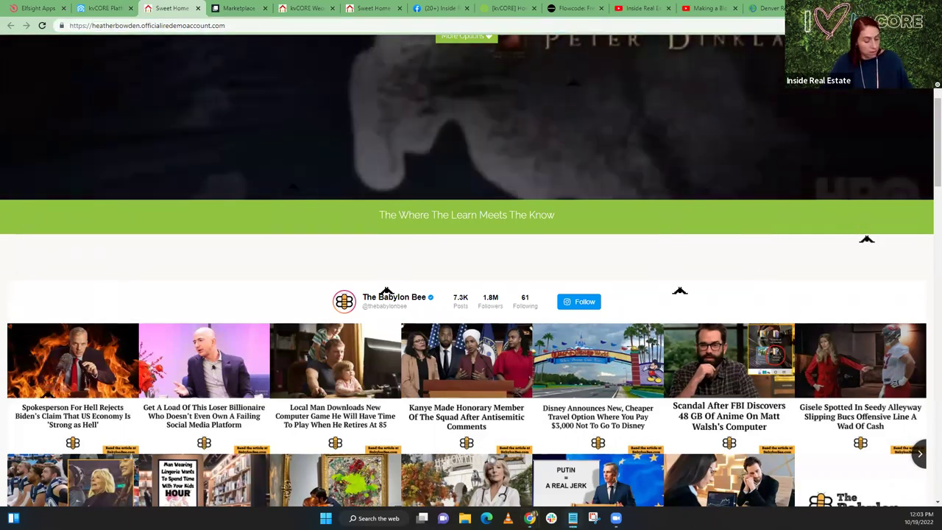
{"action": "left_click", "coordinate": [257, 25]}
{"action": "type", "text": "/?FLUSH_CACHE=1"}
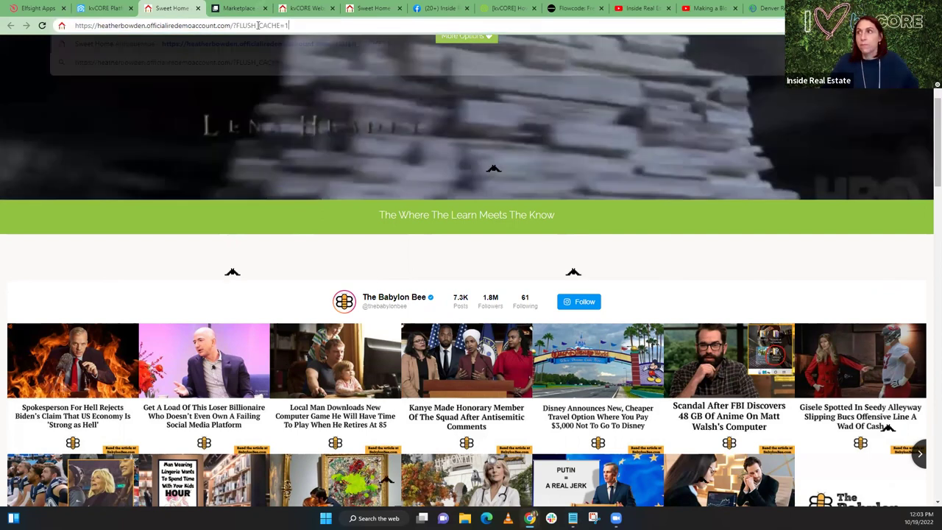
{"action": "key", "text": "Return"}
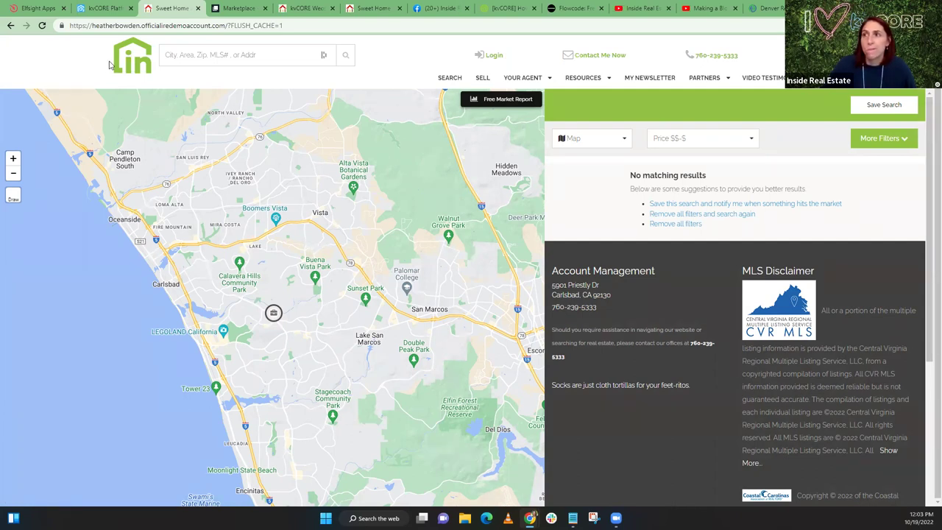
{"action": "left_click", "coordinate": [132, 64]}
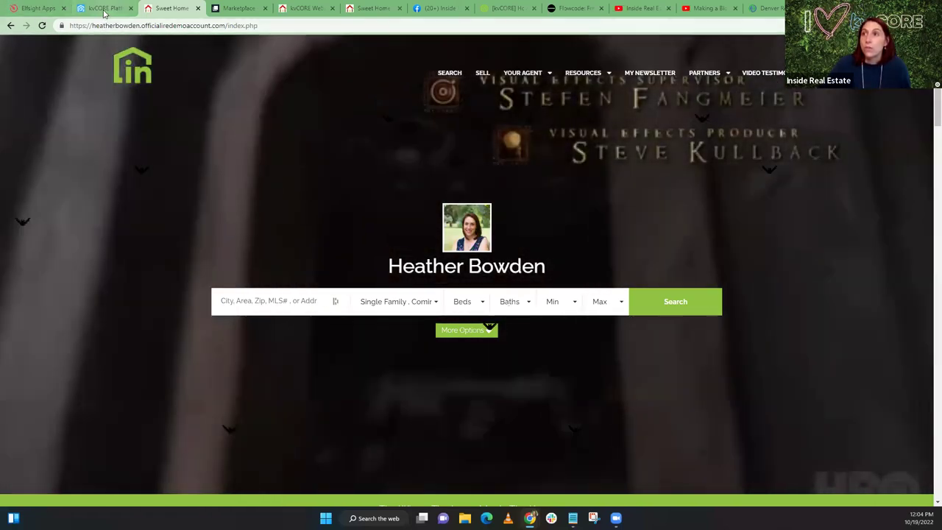
{"action": "left_click", "coordinate": [103, 8]}
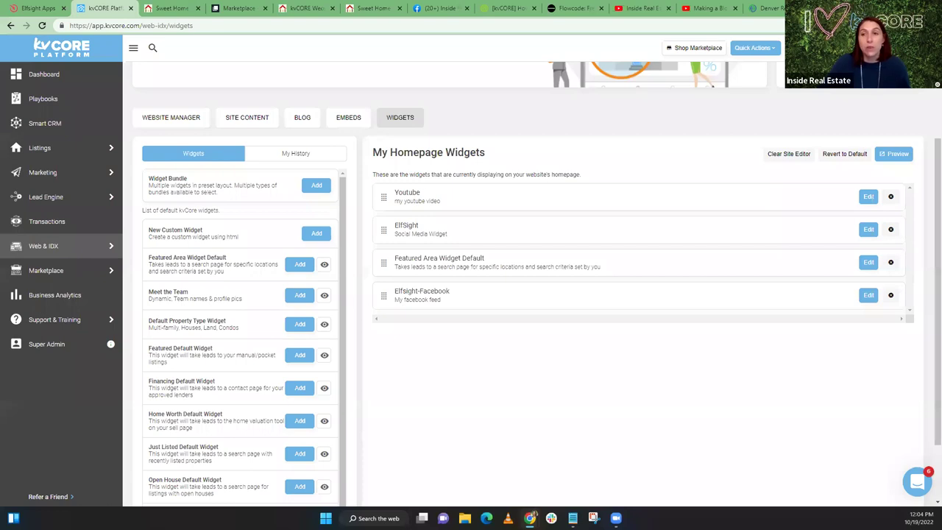
- Go to My Profile from the user menu and switch the agent profile to edit mode
{"action": "mouse_move", "coordinate": [38, 252]}
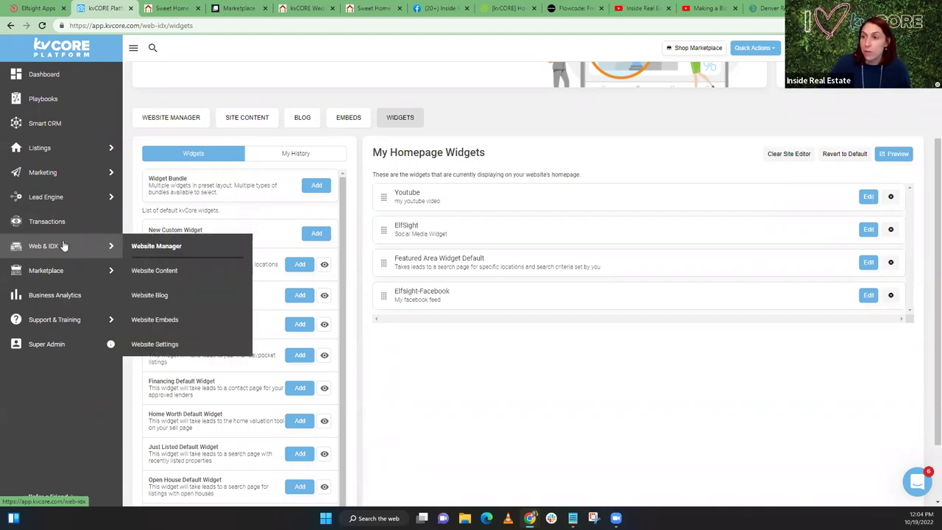
{"action": "mouse_move", "coordinate": [67, 198]}
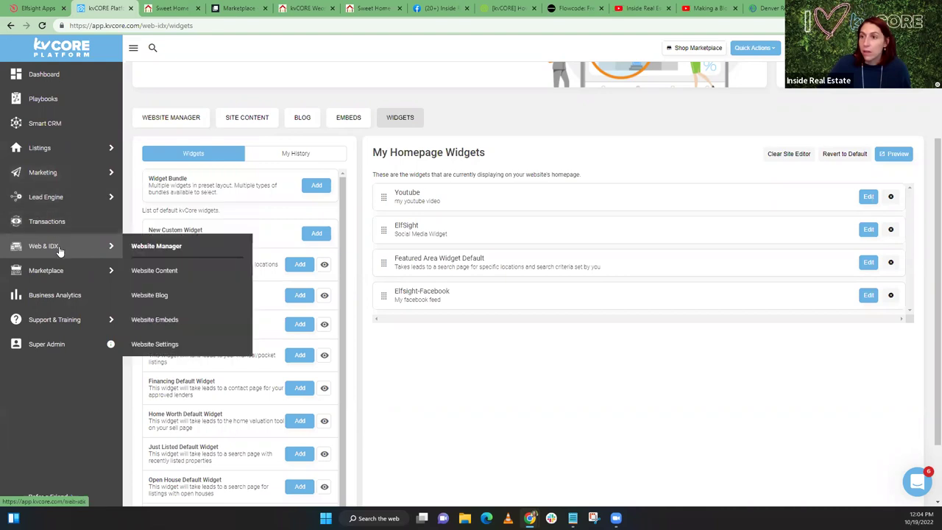
{"action": "left_click", "coordinate": [921, 47]}
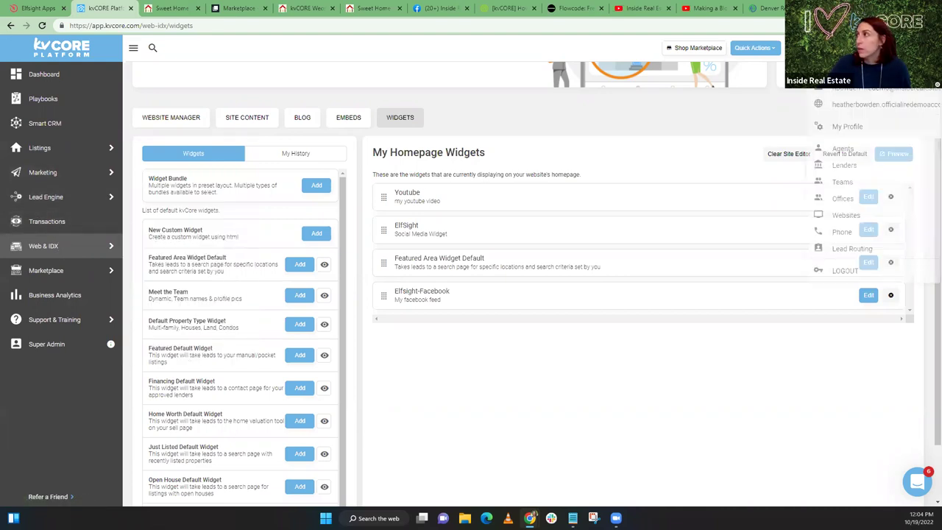
{"action": "left_click", "coordinate": [851, 126]}
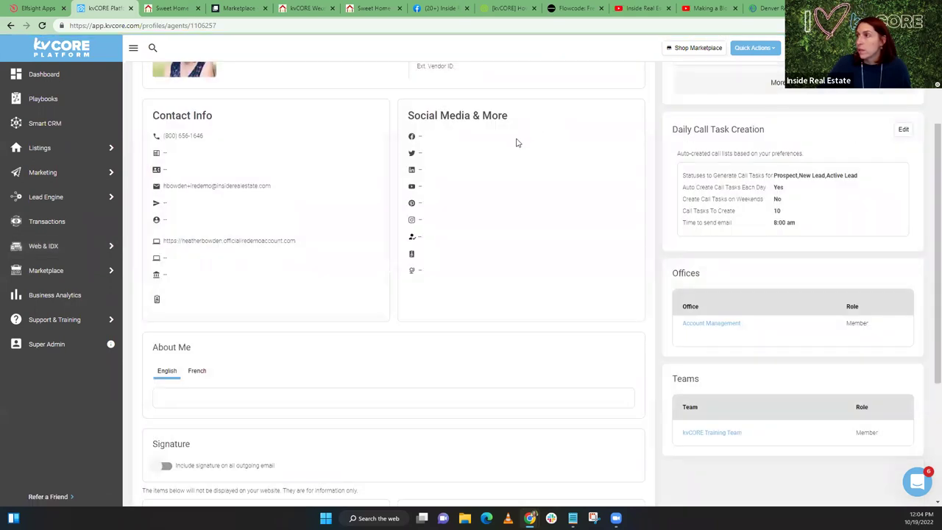
{"action": "scroll", "coordinate": [518, 143], "scroll_direction": "up", "scroll_amount": 2}
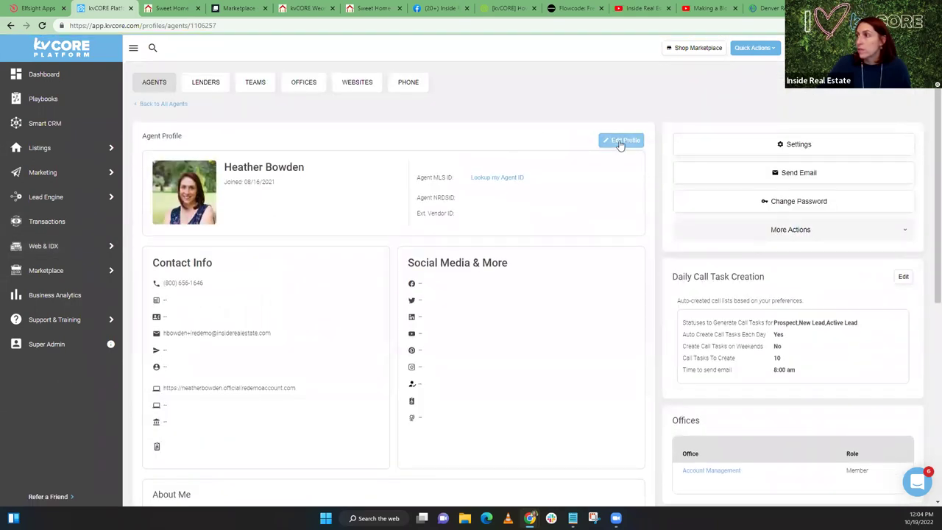
{"action": "left_click", "coordinate": [620, 141]}
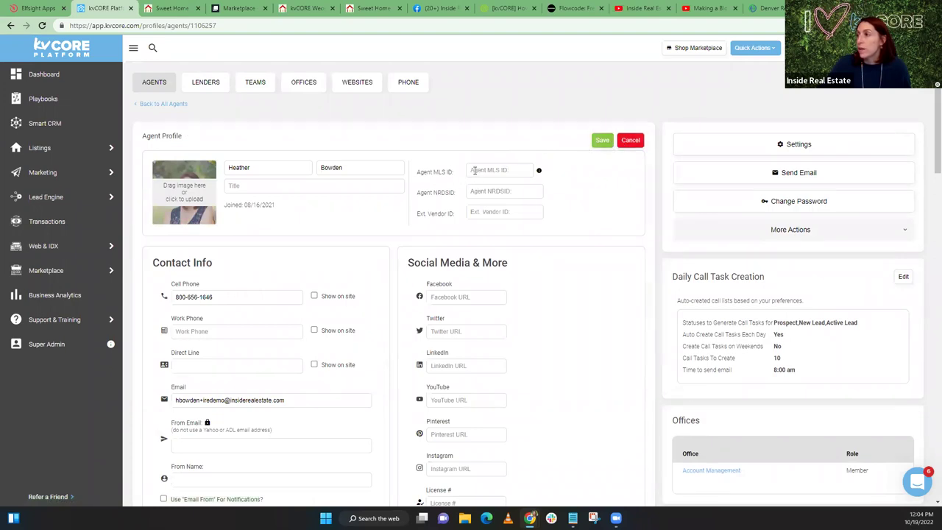
{"action": "mouse_move", "coordinate": [540, 179]}
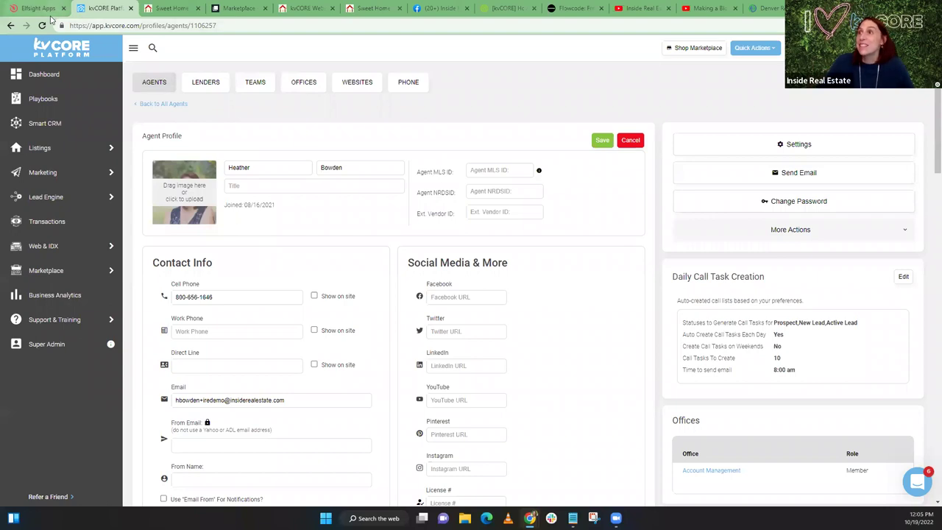
{"action": "left_click", "coordinate": [170, 8]}
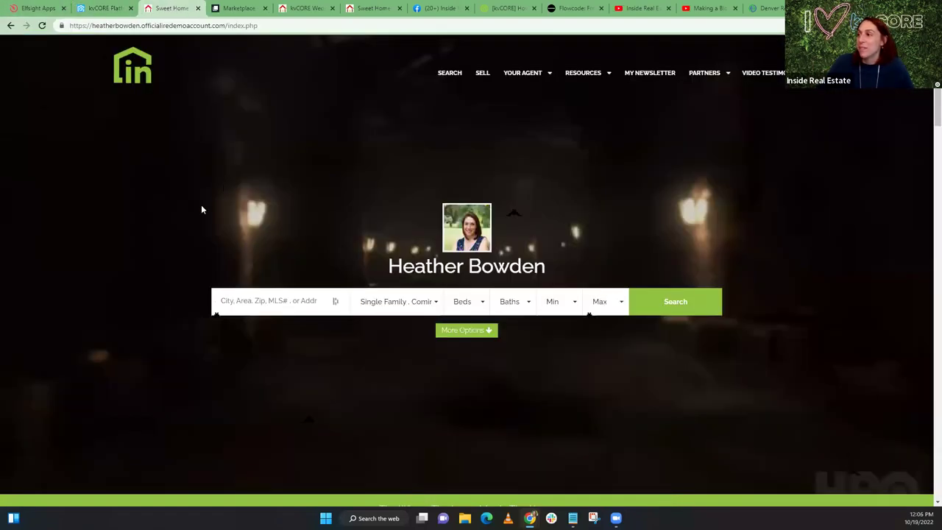
{"action": "scroll", "coordinate": [202, 209], "scroll_direction": "down", "scroll_amount": 3}
{"action": "scroll", "coordinate": [202, 209], "scroll_direction": "down", "scroll_amount": 3}
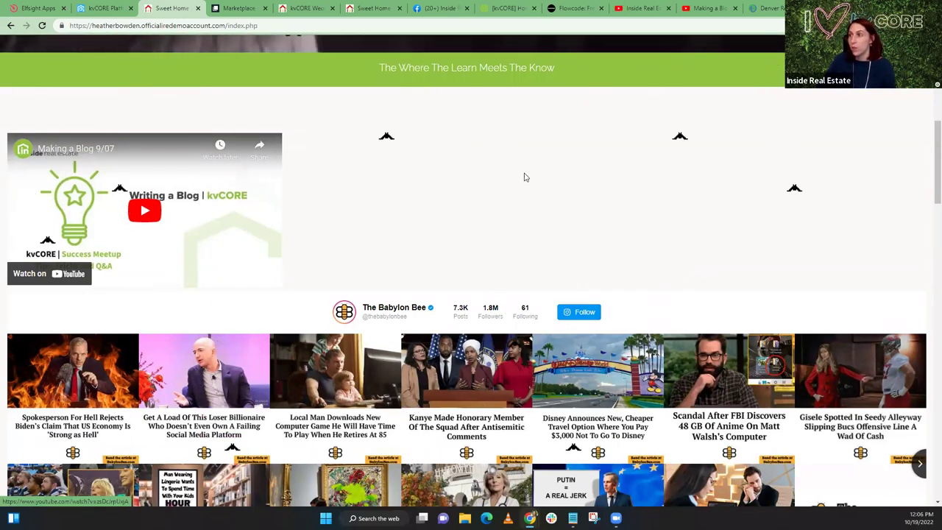
{"action": "left_click", "coordinate": [105, 8]}
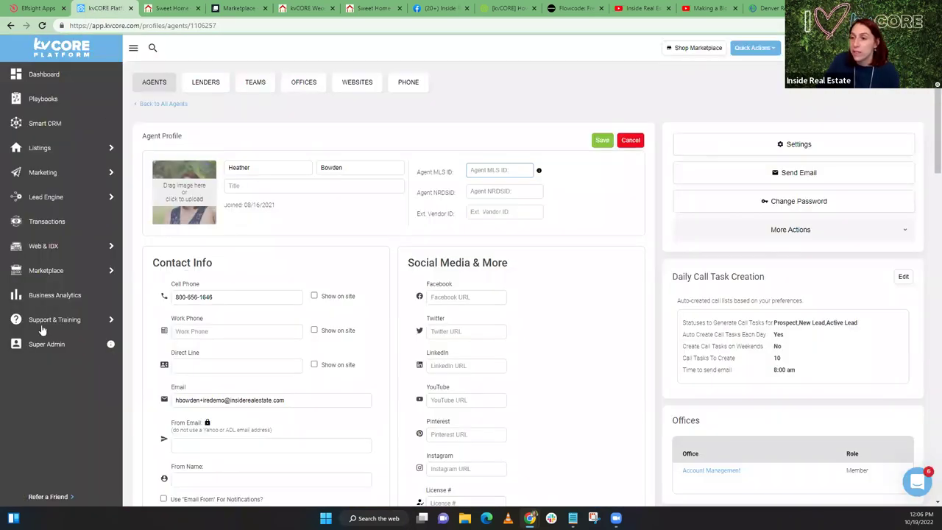
- Open Website Manager and show the homepage widgets list
{"action": "mouse_move", "coordinate": [55, 273]}
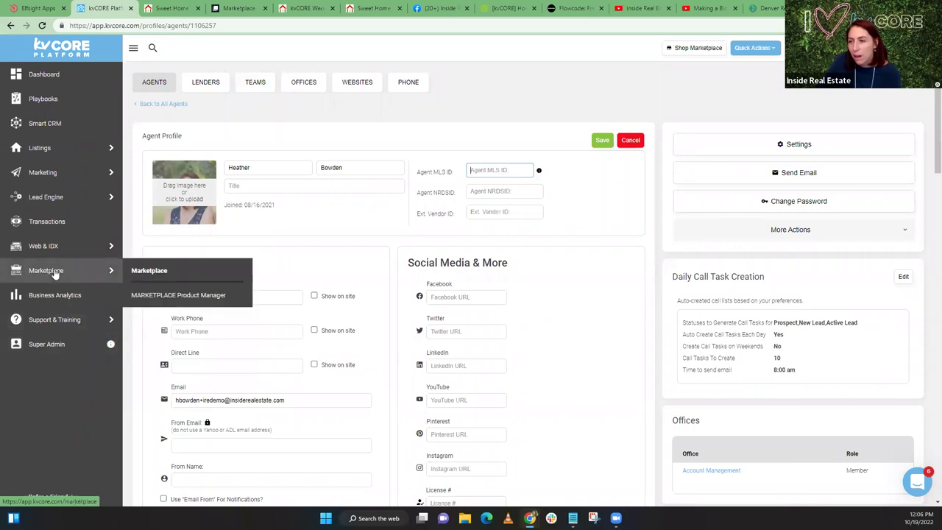
{"action": "mouse_move", "coordinate": [57, 249]}
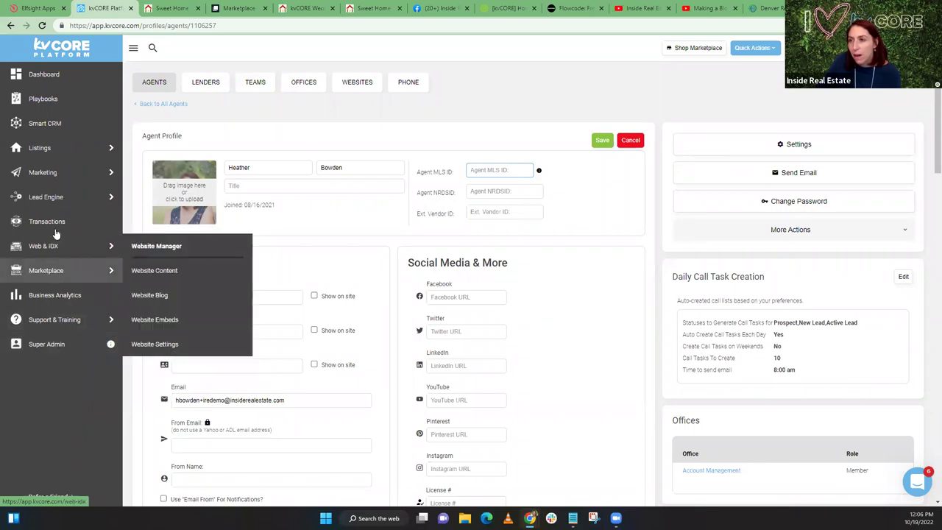
{"action": "left_click", "coordinate": [151, 246]}
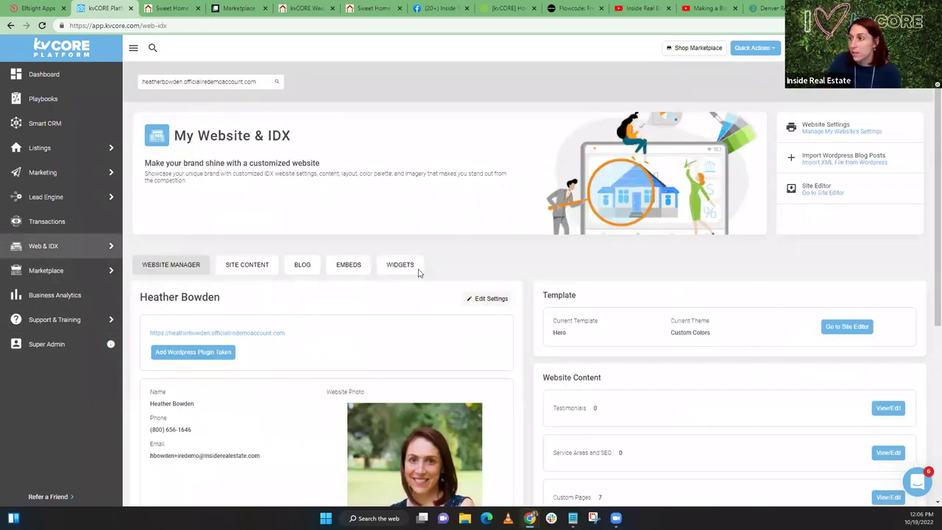
{"action": "left_click", "coordinate": [397, 269]}
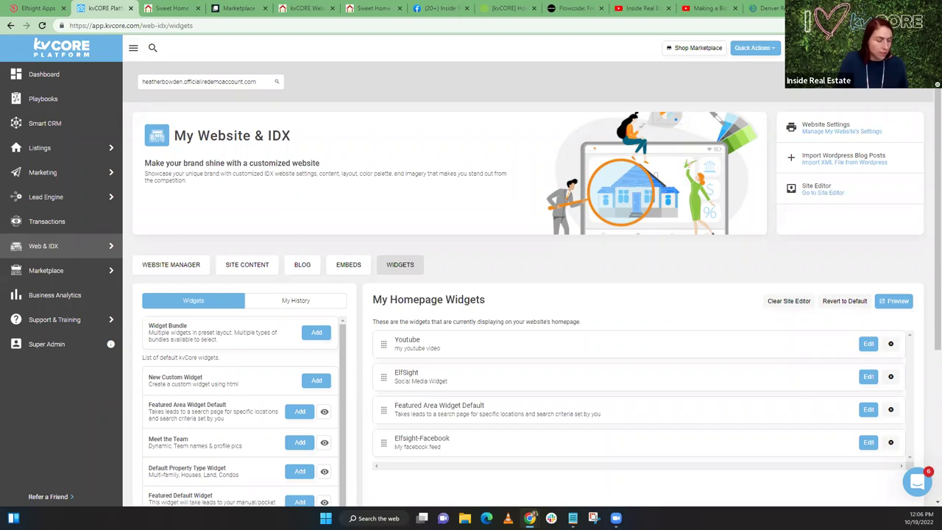
- Wrap the Youtube widget's iframe embed code in <center></center> tags and save the widget
{"action": "left_click", "coordinate": [869, 343]}
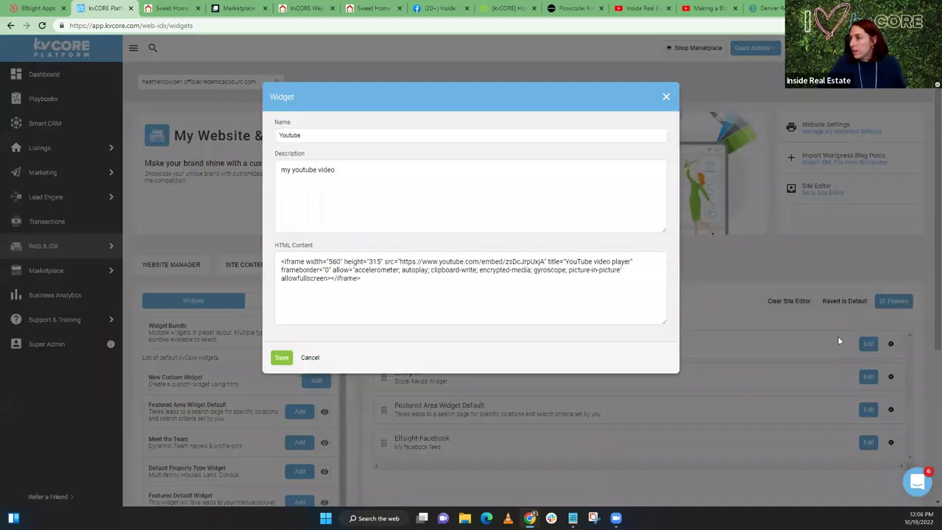
{"action": "left_click", "coordinate": [280, 263]}
{"action": "type", "text": "<center>"}
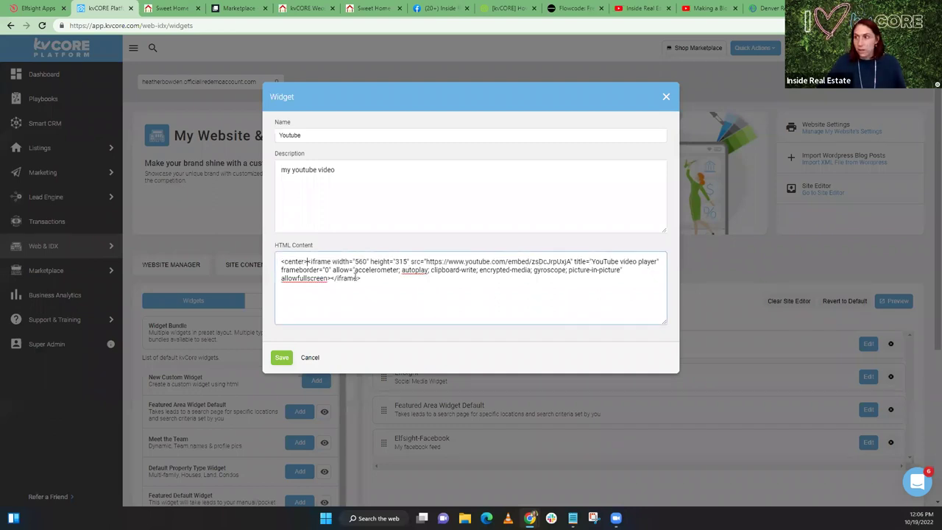
{"action": "type", "text": "</center>"}
{"action": "left_click_drag", "start_coordinate": [390, 279], "coordinate": [360, 282]}
{"action": "left_click", "coordinate": [282, 357]}
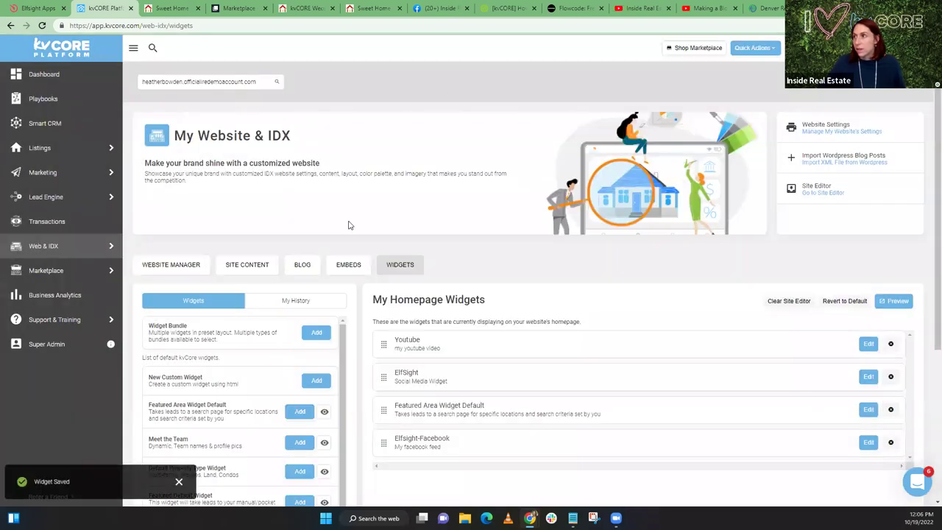
- Reload the live website homepage and close the Marketplace, kvCORE Web and duplicate site tabs
{"action": "left_click", "coordinate": [163, 7]}
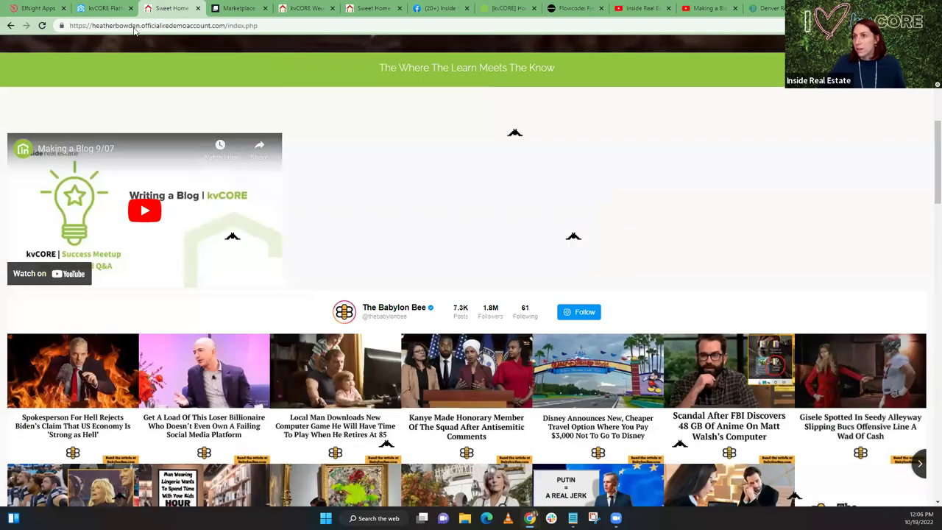
{"action": "left_click", "coordinate": [42, 25]}
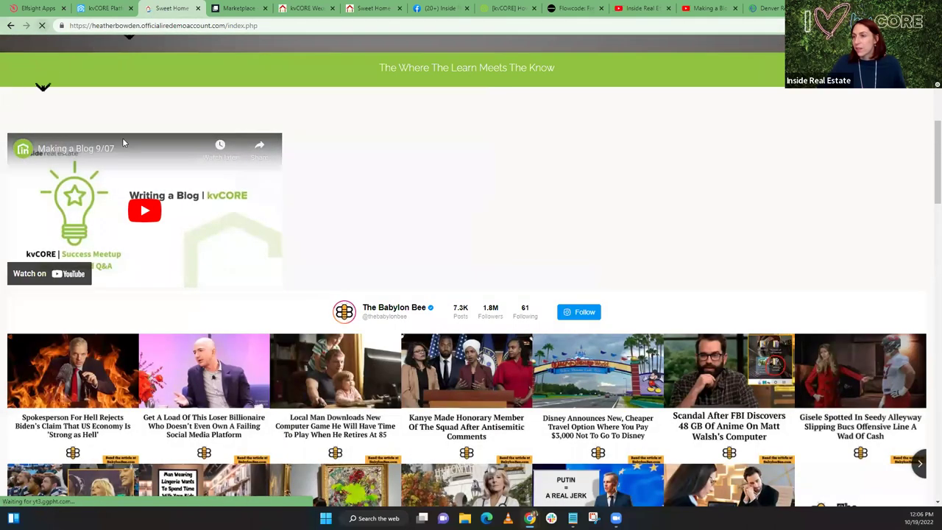
{"action": "left_click", "coordinate": [264, 8]}
{"action": "left_click", "coordinate": [264, 8]}
{"action": "left_click", "coordinate": [264, 8]}
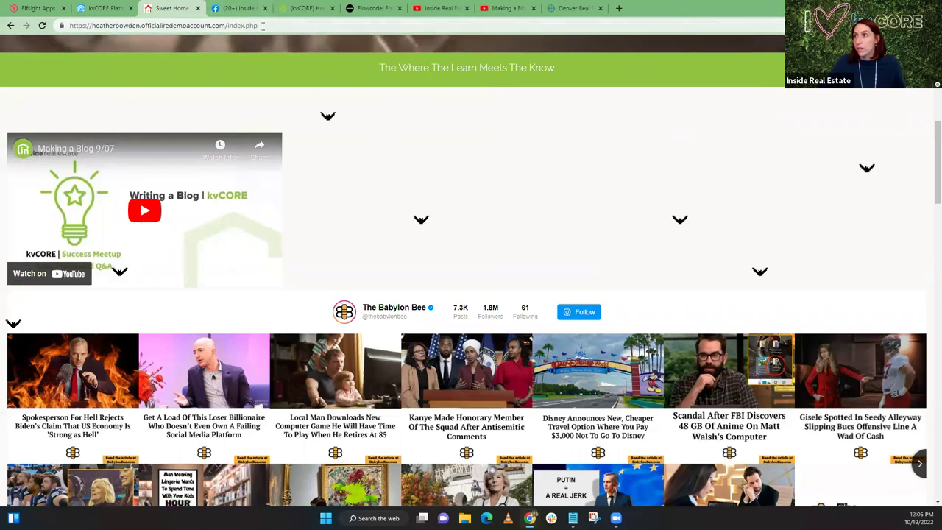
- Reload the homepage with /?FLUSH_CACHE=1 appended to its address to flush the cache
{"action": "left_click", "coordinate": [263, 26]}
{"action": "left_click", "coordinate": [263, 26]}
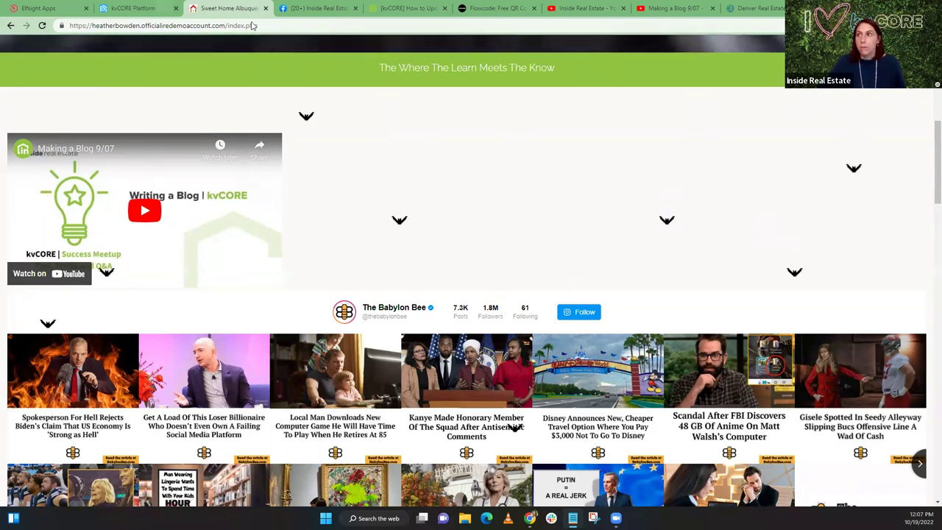
{"action": "left_click", "coordinate": [279, 26]}
{"action": "key", "text": "End"}
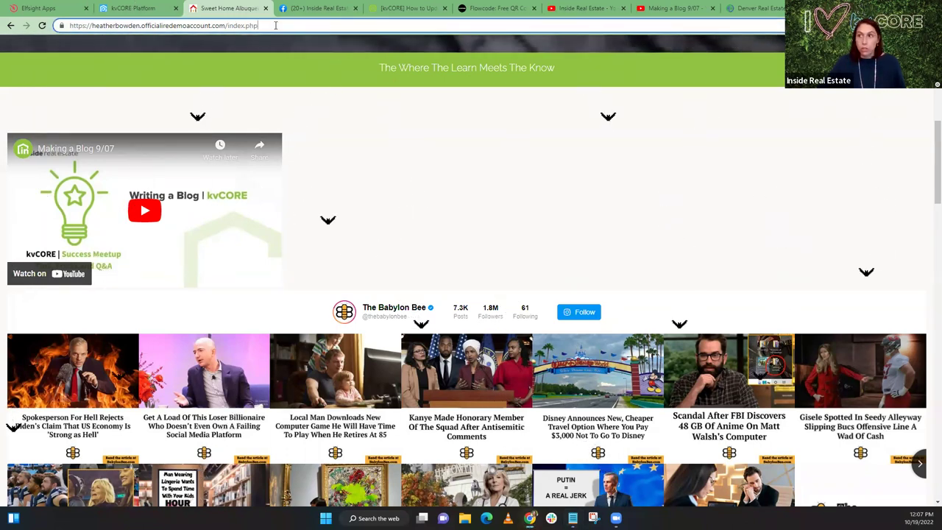
{"action": "type", "text": "/?FLUSH_CACHE=1"}
{"action": "key", "text": "Return"}
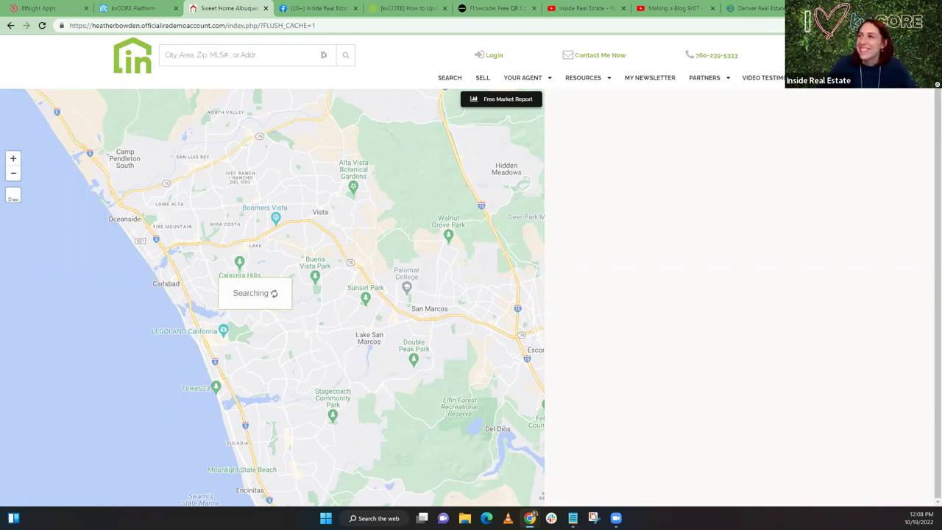
{"action": "left_click", "coordinate": [133, 8]}
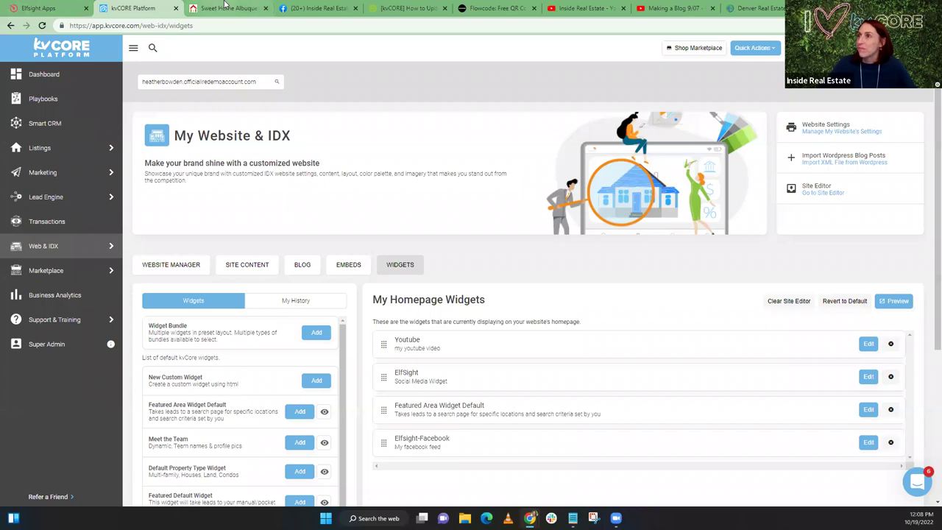
- Load the agent's homepage and scroll past the centred Making a Blog video to Featured Areas
{"action": "left_click", "coordinate": [228, 8]}
{"action": "left_click", "coordinate": [125, 60]}
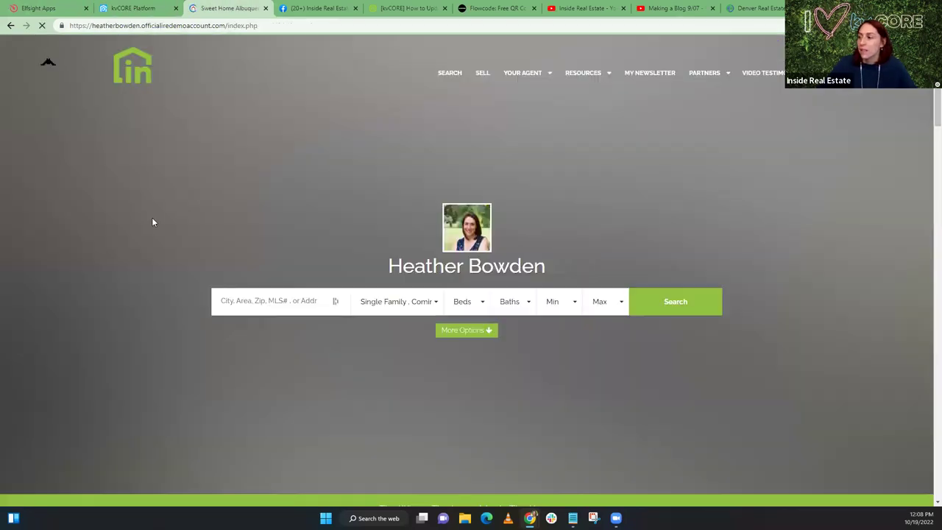
{"action": "scroll", "coordinate": [149, 210], "scroll_direction": "down", "scroll_amount": 3}
{"action": "scroll", "coordinate": [148, 204], "scroll_direction": "down", "scroll_amount": 2}
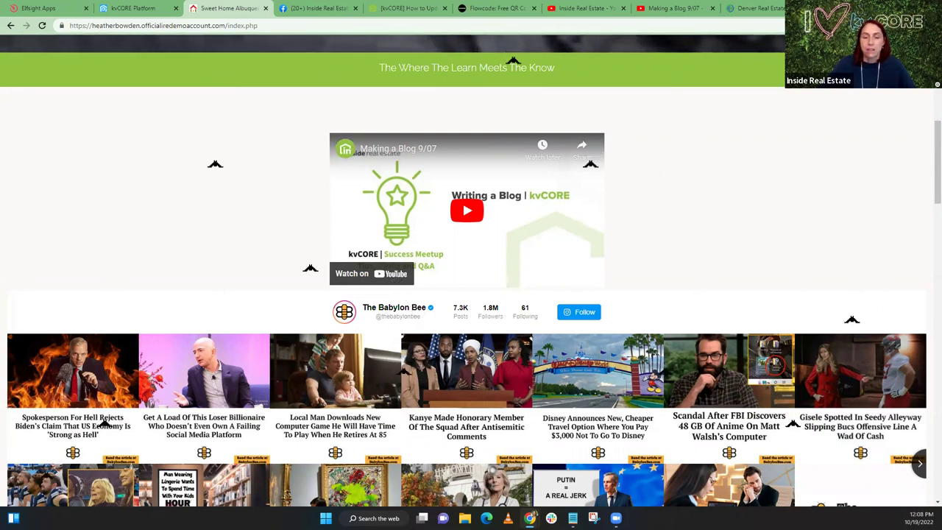
{"action": "scroll", "coordinate": [201, 236], "scroll_direction": "down", "scroll_amount": 1}
{"action": "scroll", "coordinate": [201, 236], "scroll_direction": "down", "scroll_amount": 7}
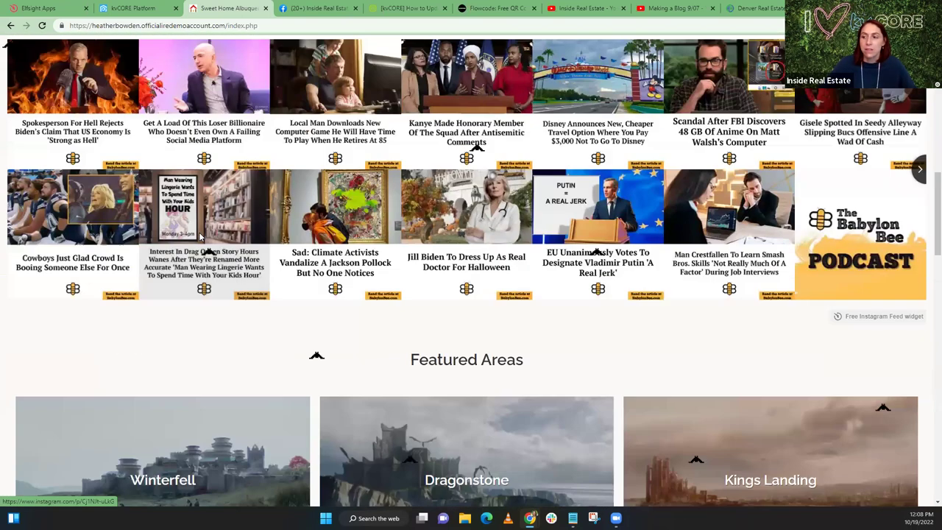
{"action": "scroll", "coordinate": [201, 236], "scroll_direction": "down", "scroll_amount": 1}
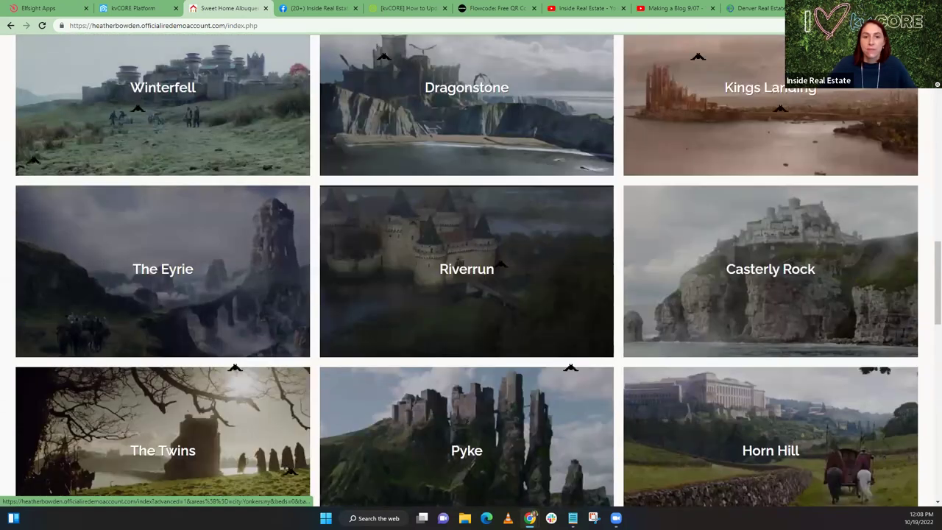